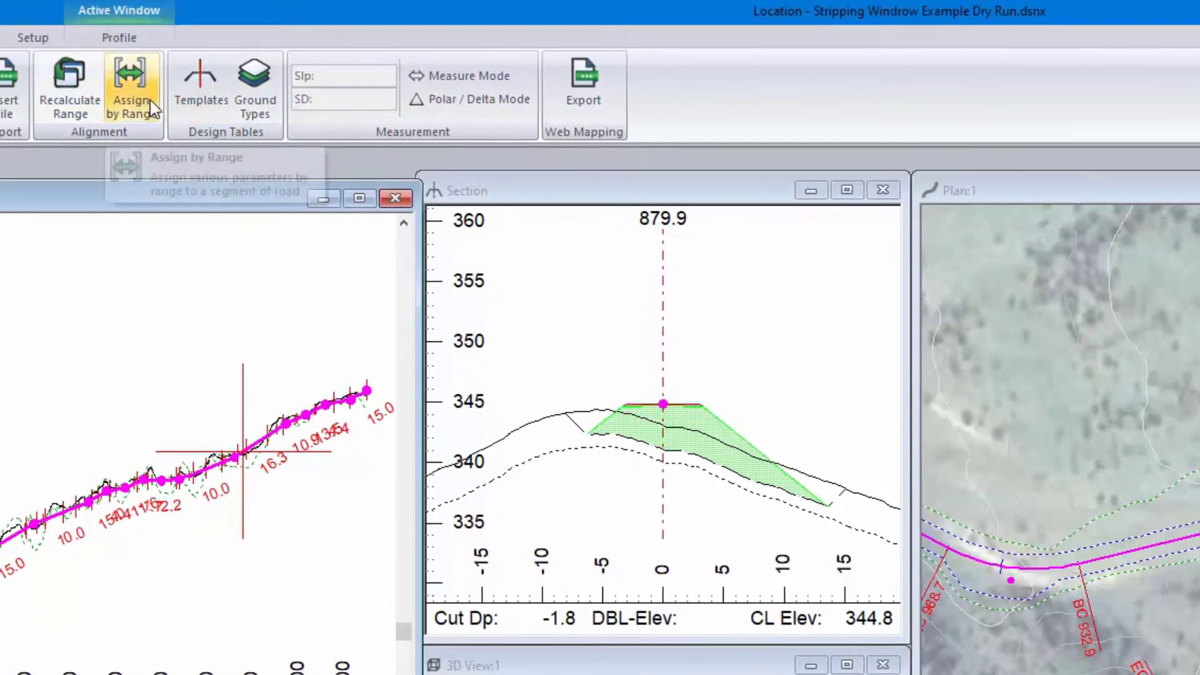
# Review the overburden removal depth and slope-stake offsets in the site preparation range parameters, leaving the settings as they are
pyautogui.click(150, 111)
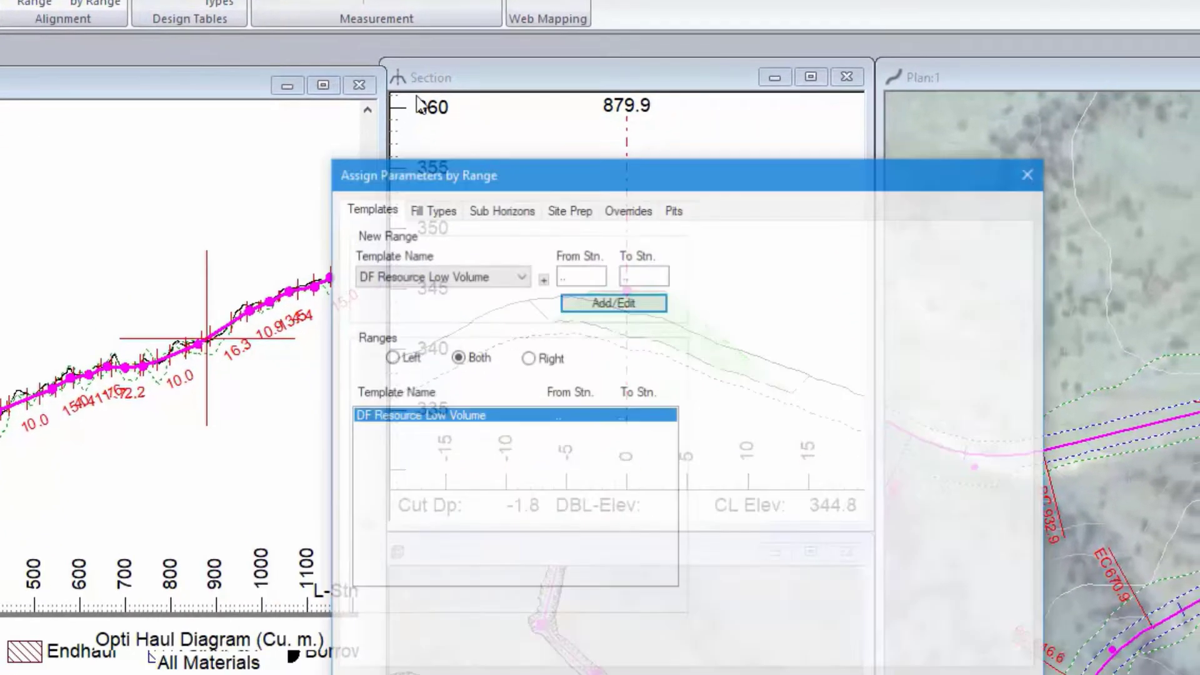
pyautogui.click(606, 319)
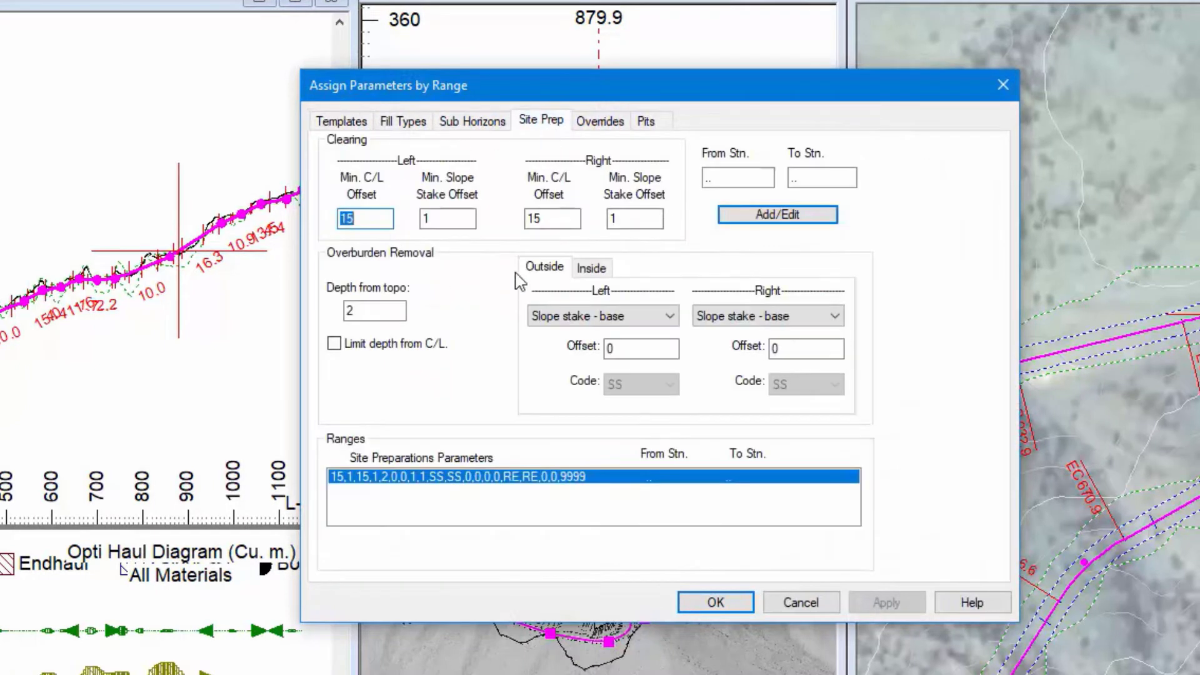
pyautogui.doubleClick(350, 310)
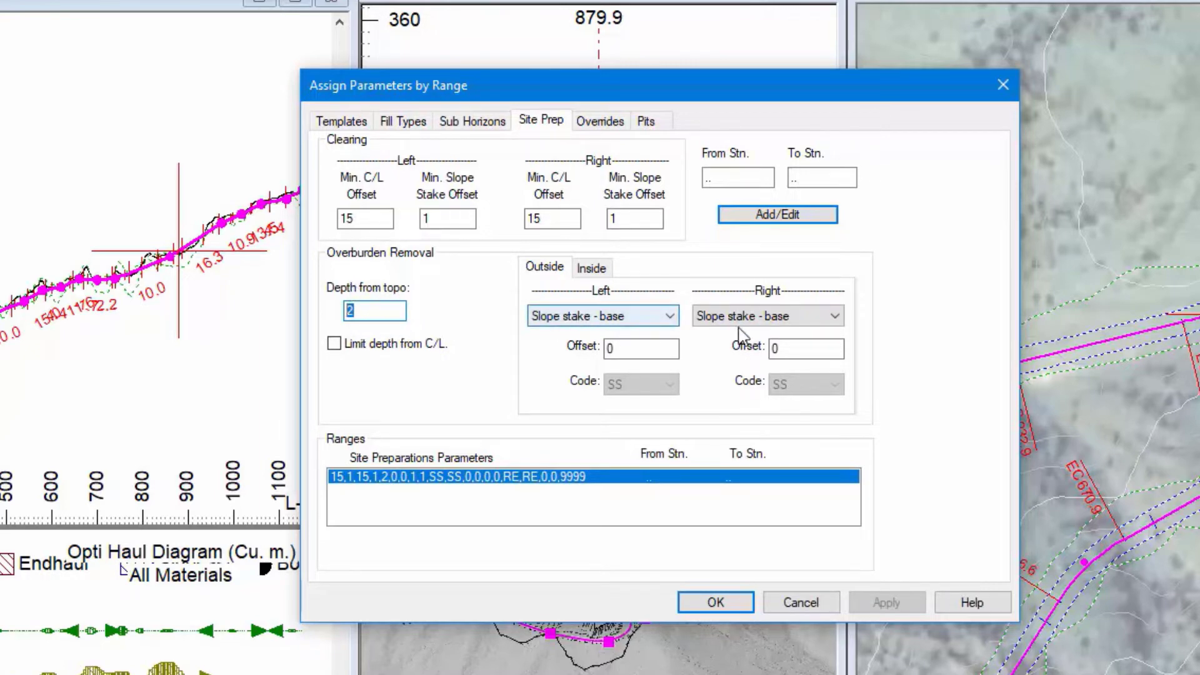
pyautogui.moveTo(669, 85); pyautogui.dragTo(1198, 84)
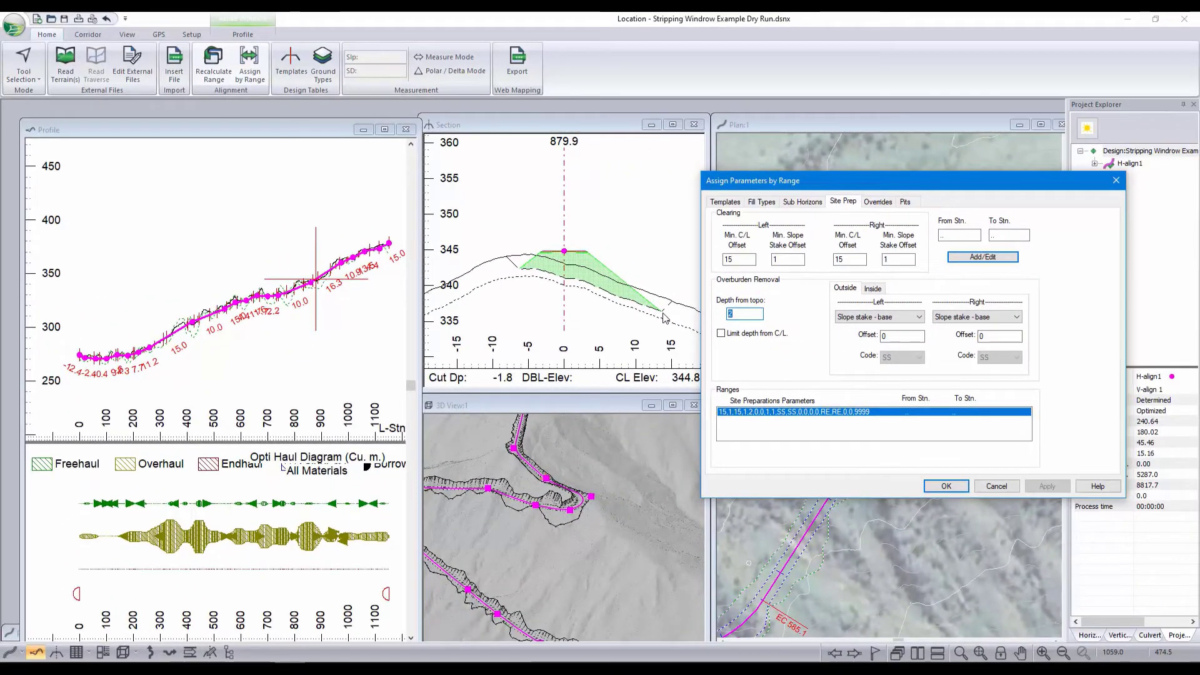
pyautogui.click(999, 488)
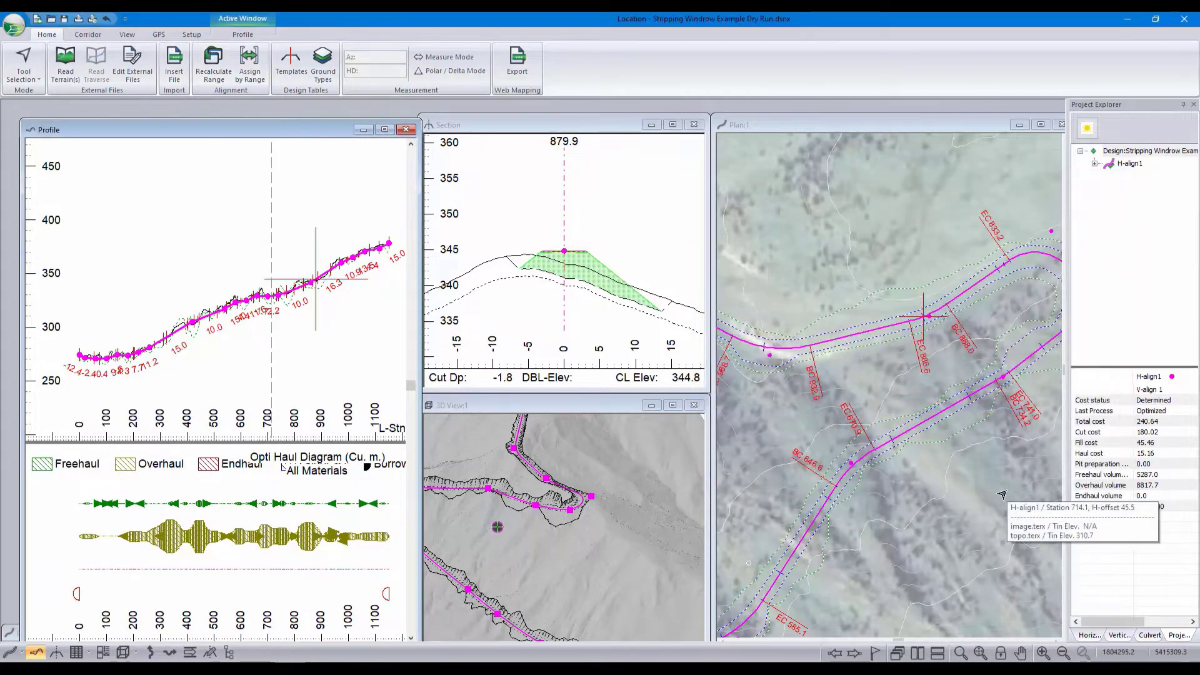
# Create a new ground type with ID OG and description Organics
pyautogui.click(322, 62)
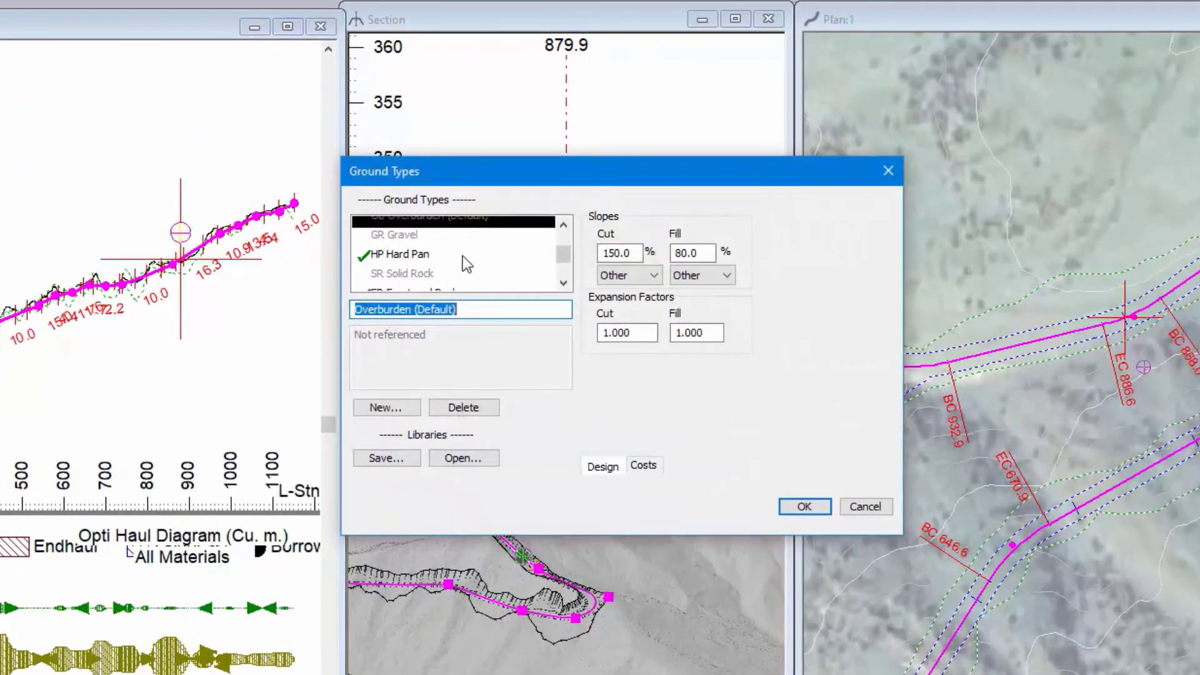
pyautogui.scroll(-1, 472, 262)
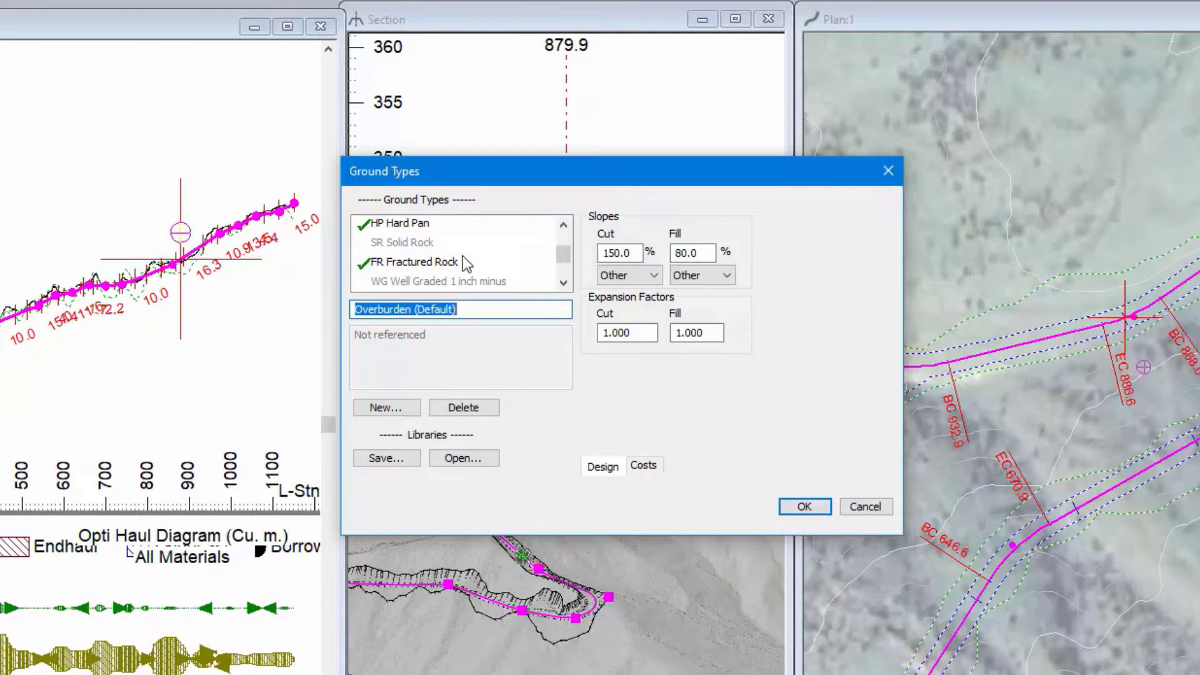
pyautogui.scroll(-1, 520, 276)
pyautogui.click(382, 407)
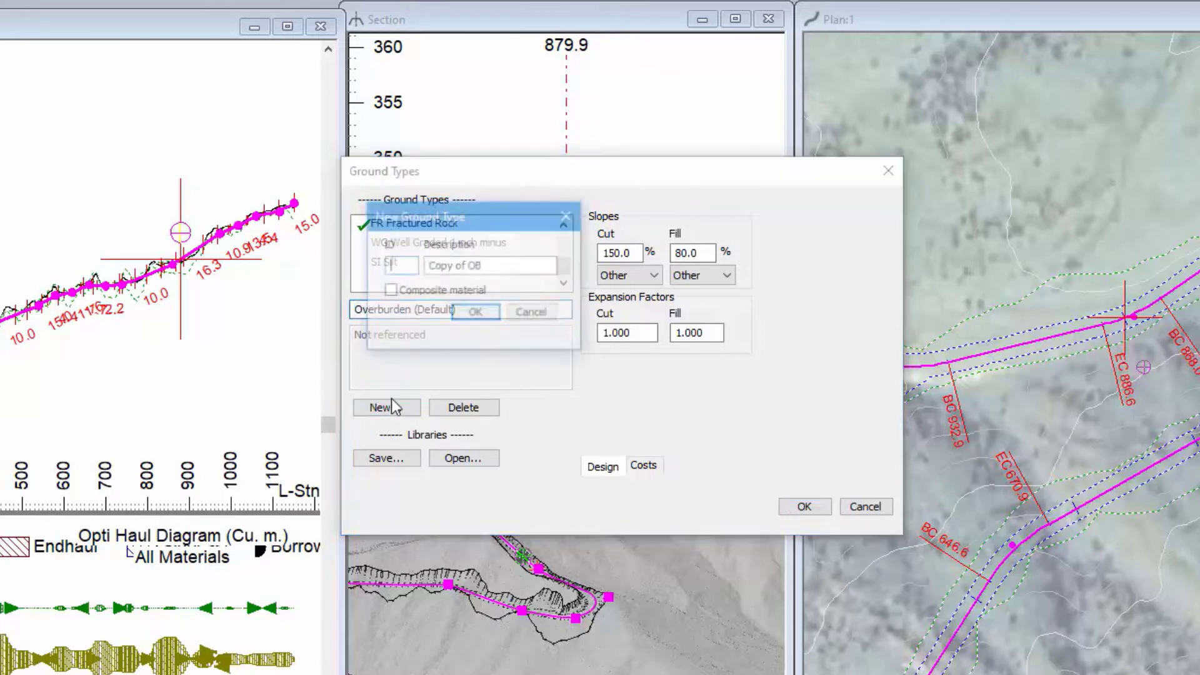
pyautogui.write('OG')
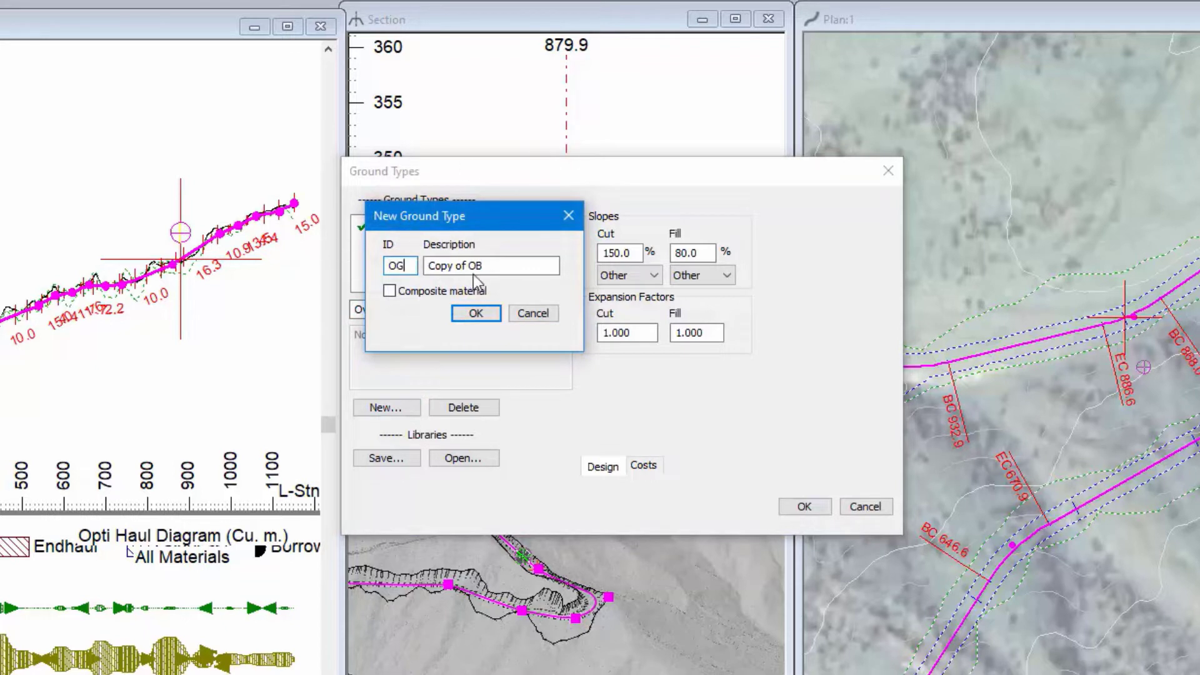
pyautogui.press('Tab')
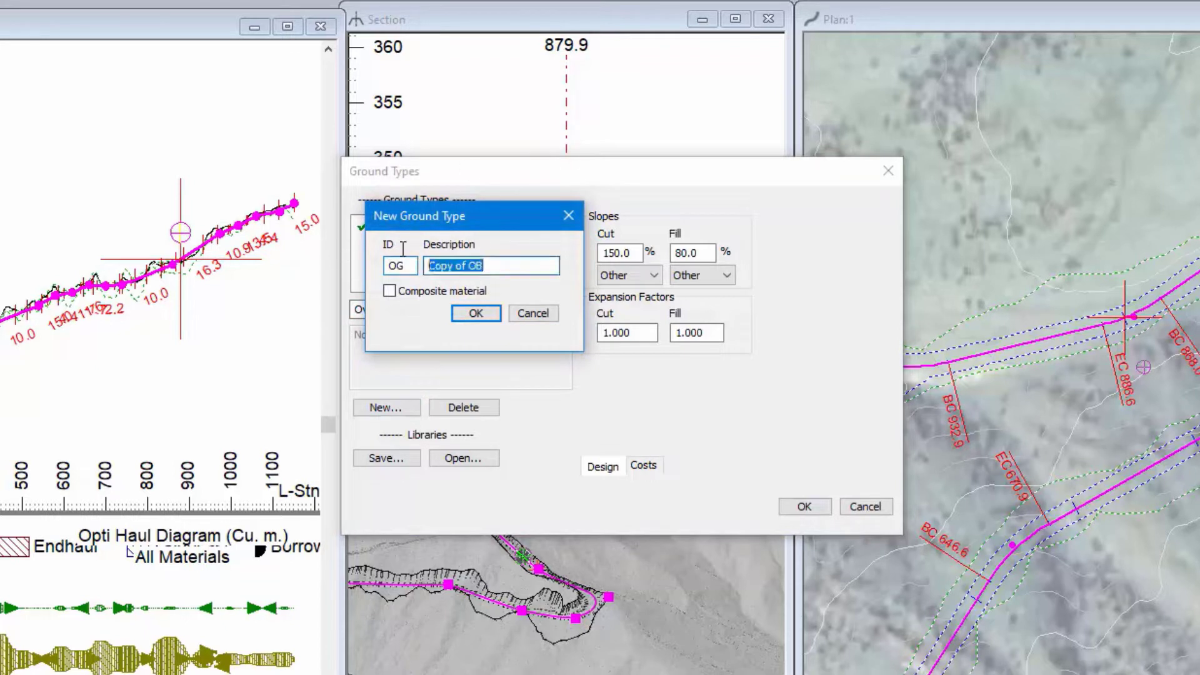
pyautogui.write('Organics')
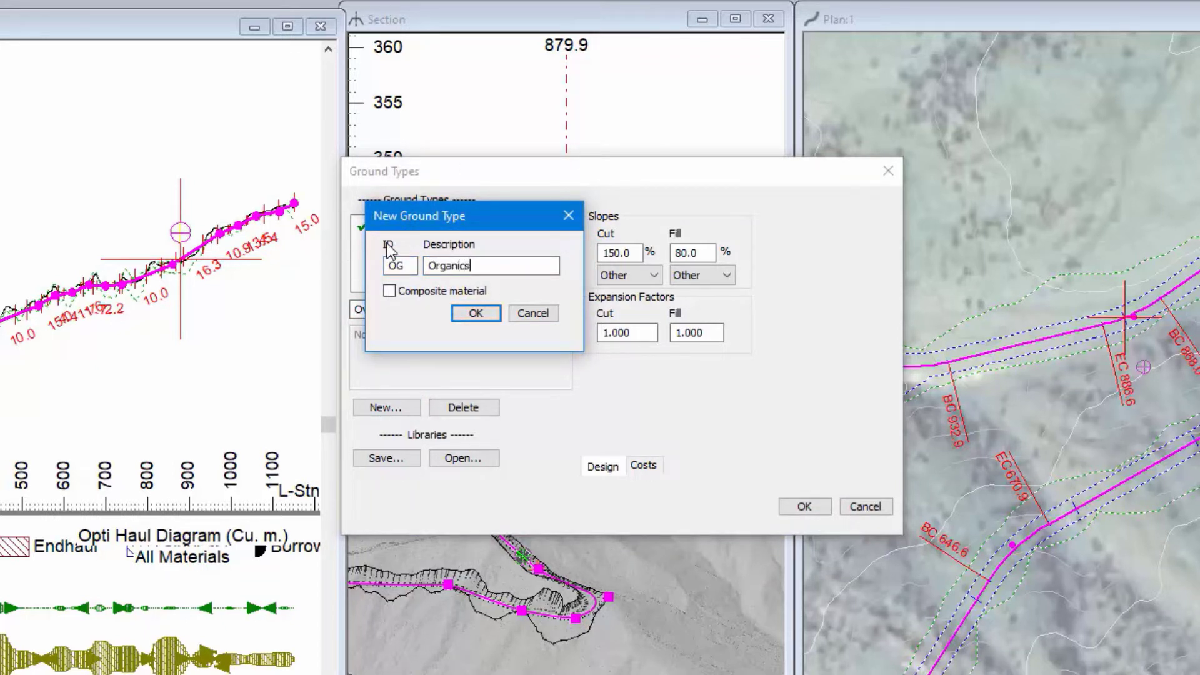
pyautogui.click(480, 315)
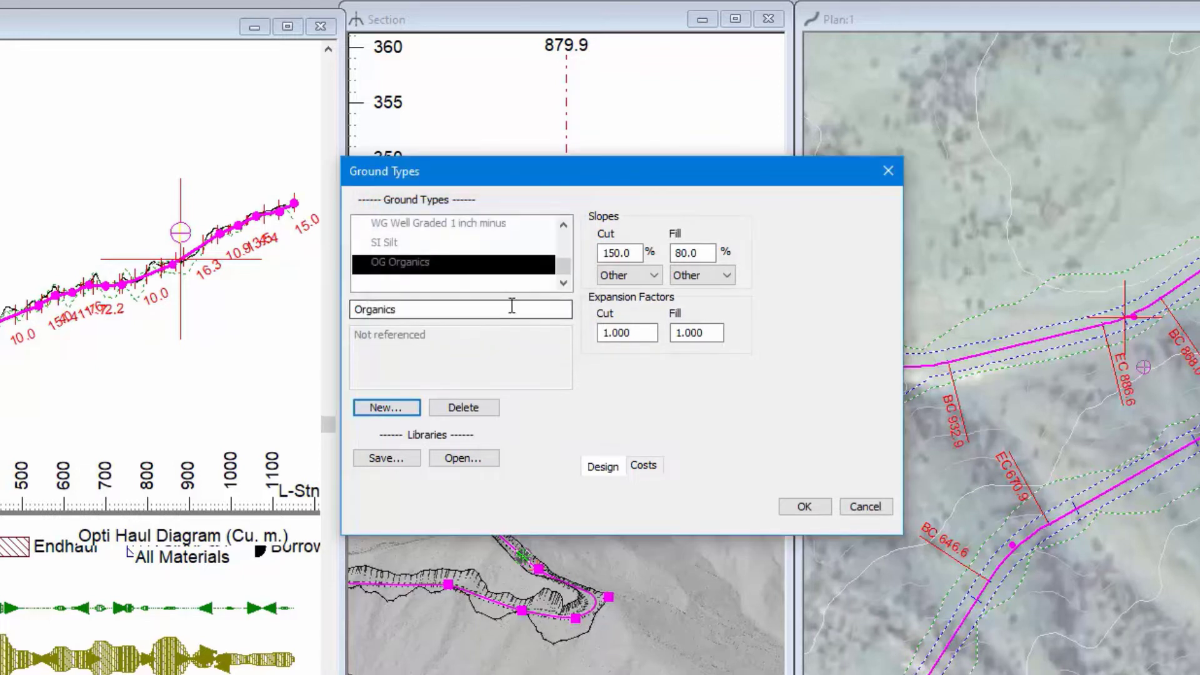
# Set the fill expansion factor of the Organics ground type to .5
pyautogui.doubleClick(694, 332)
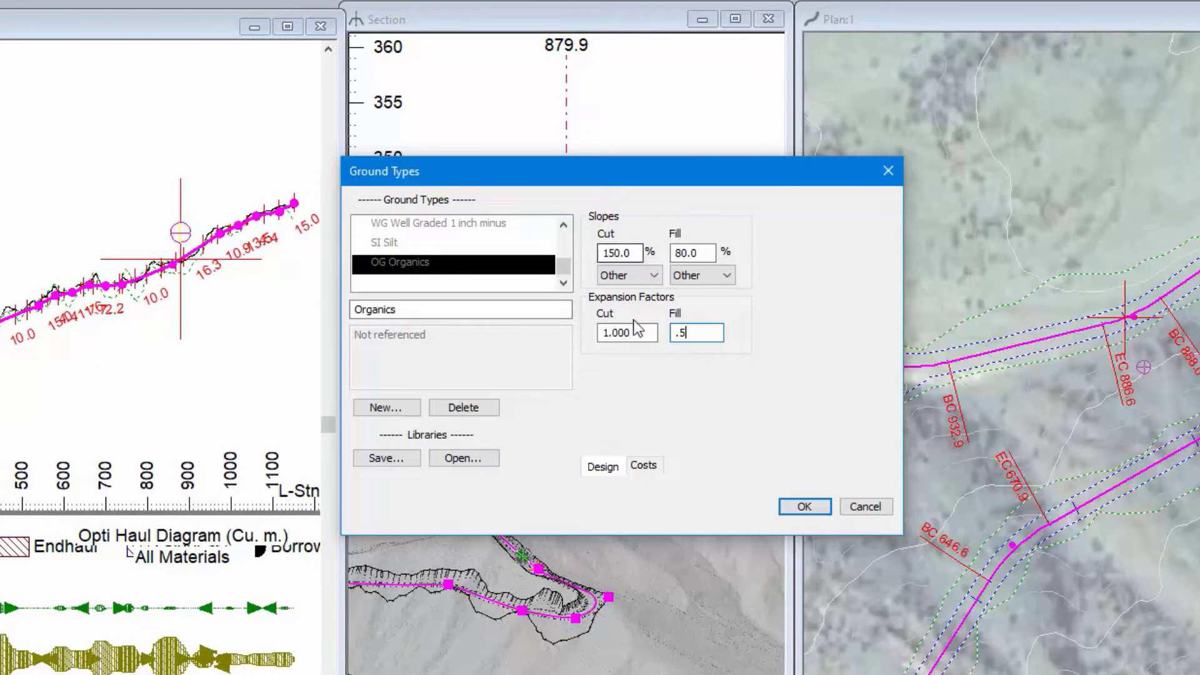
pyautogui.moveTo(643, 335); pyautogui.dragTo(548, 343)
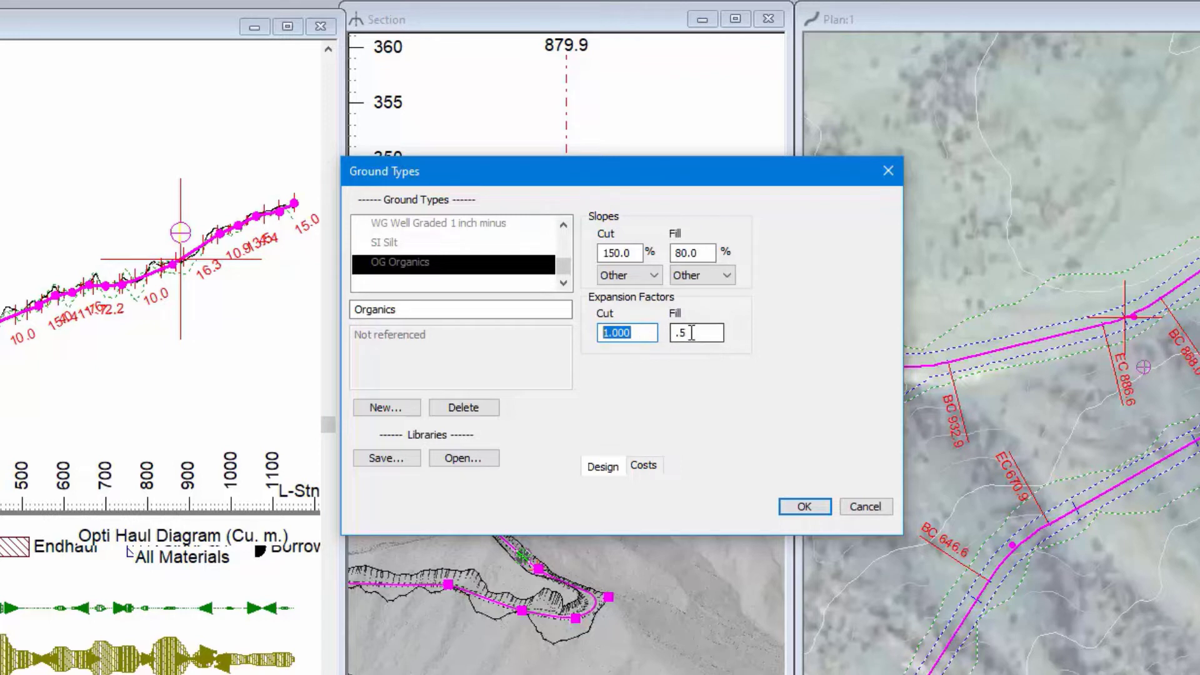
pyautogui.press('Tab')
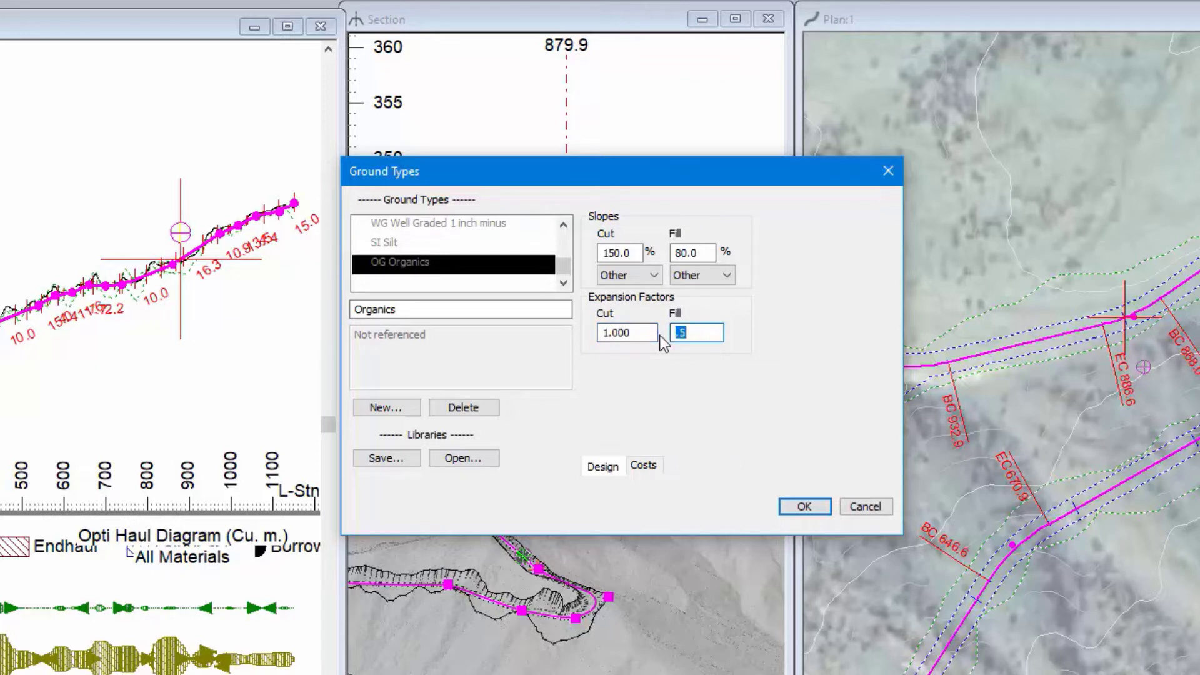
pyautogui.click(686, 335)
# Set the Organics handling costs to 3 for excavation and 5 for embankment, and accept the ground type changes
pyautogui.click(651, 469)
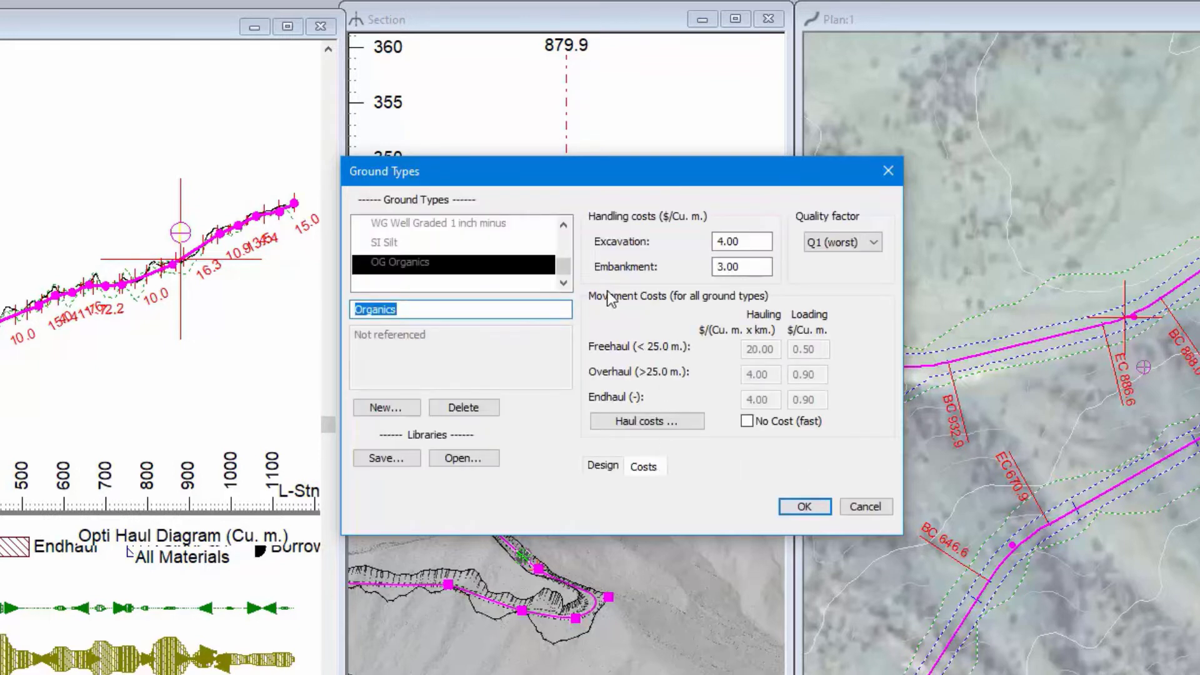
pyautogui.click(749, 242)
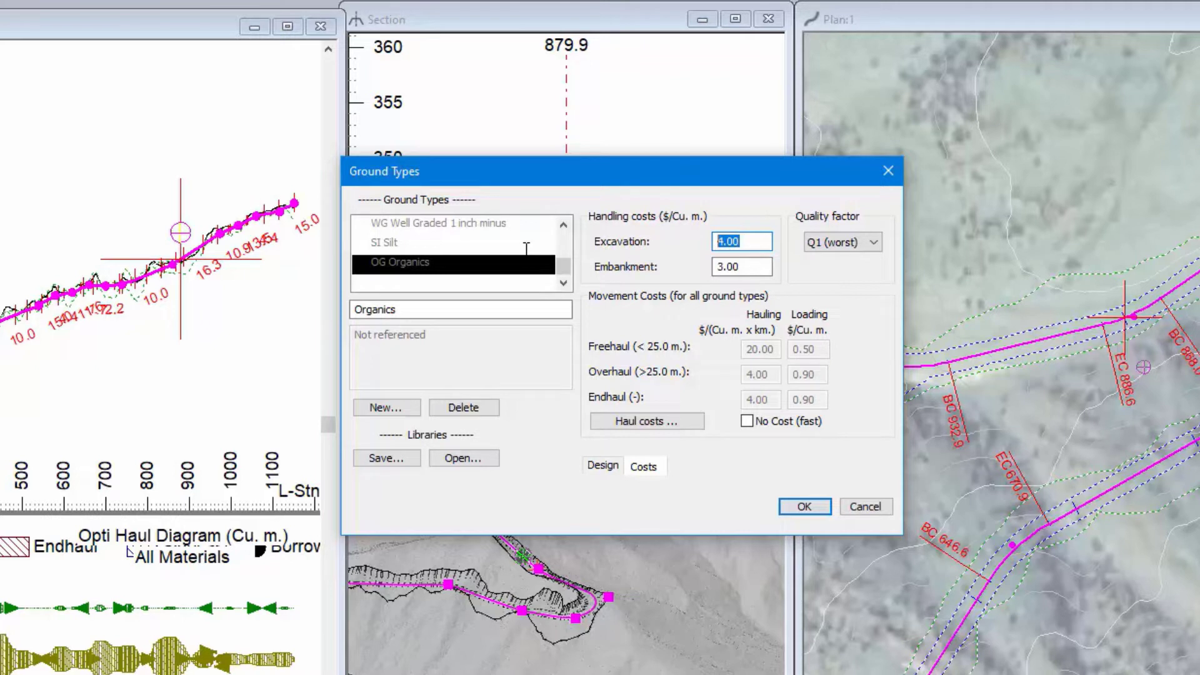
pyautogui.write('3')
pyautogui.press('Tab')
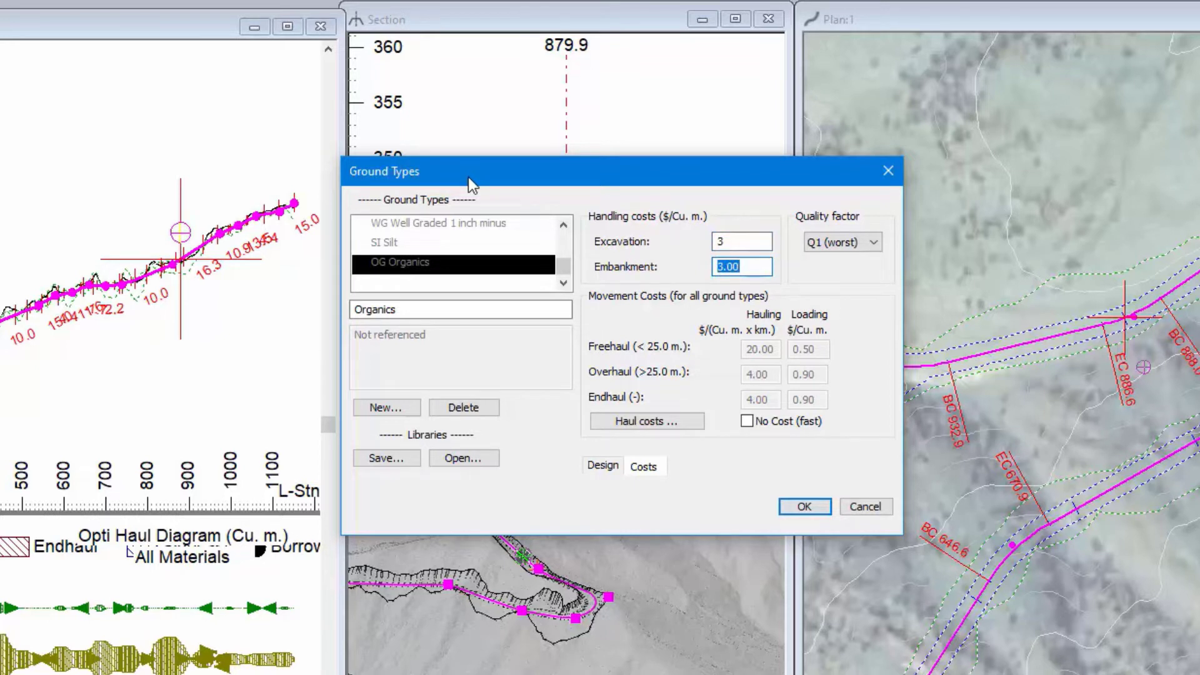
pyautogui.write('.')
pyautogui.press('BackSpace')
pyautogui.write('5')
pyautogui.click(802, 506)
pyautogui.click(666, 420)
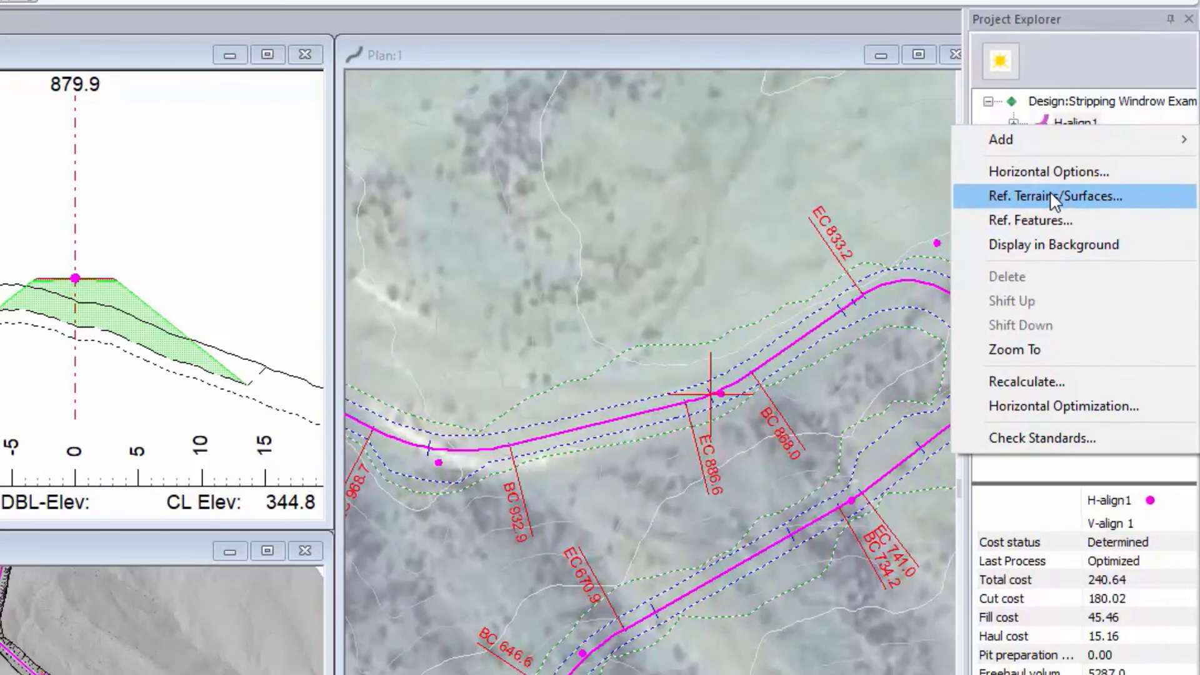
# Add a corridor reference surface sourced from H-align1 that uses the Stripped Surface layer
pyautogui.click(1045, 196)
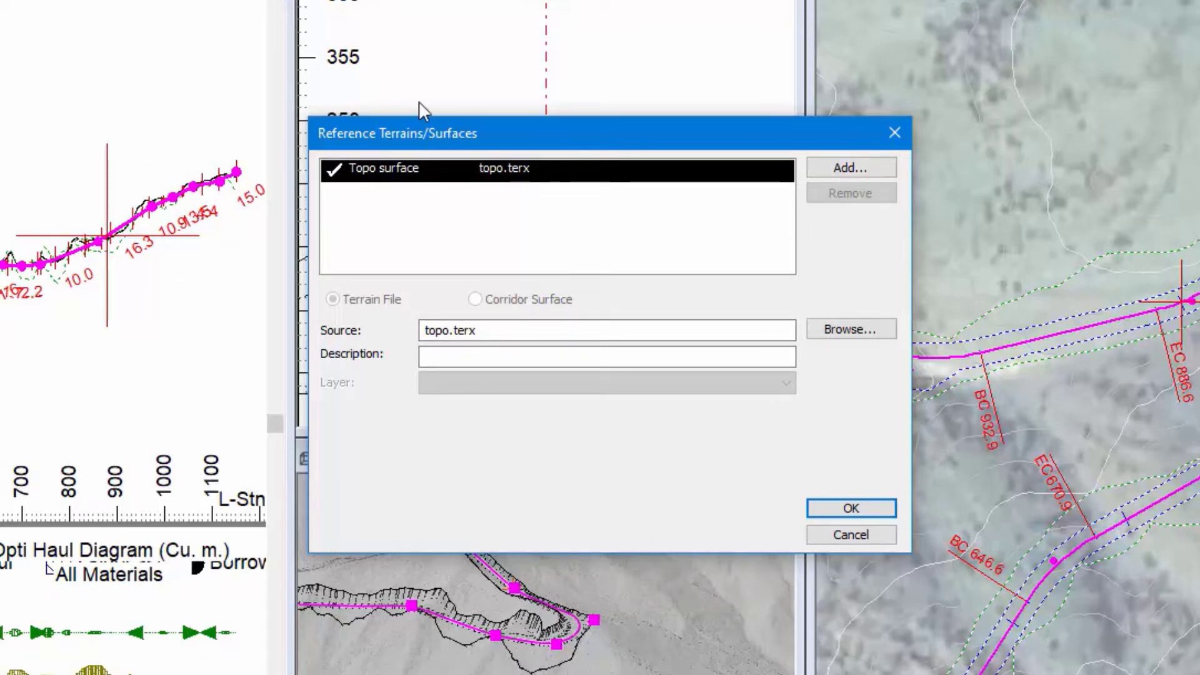
pyautogui.click(840, 170)
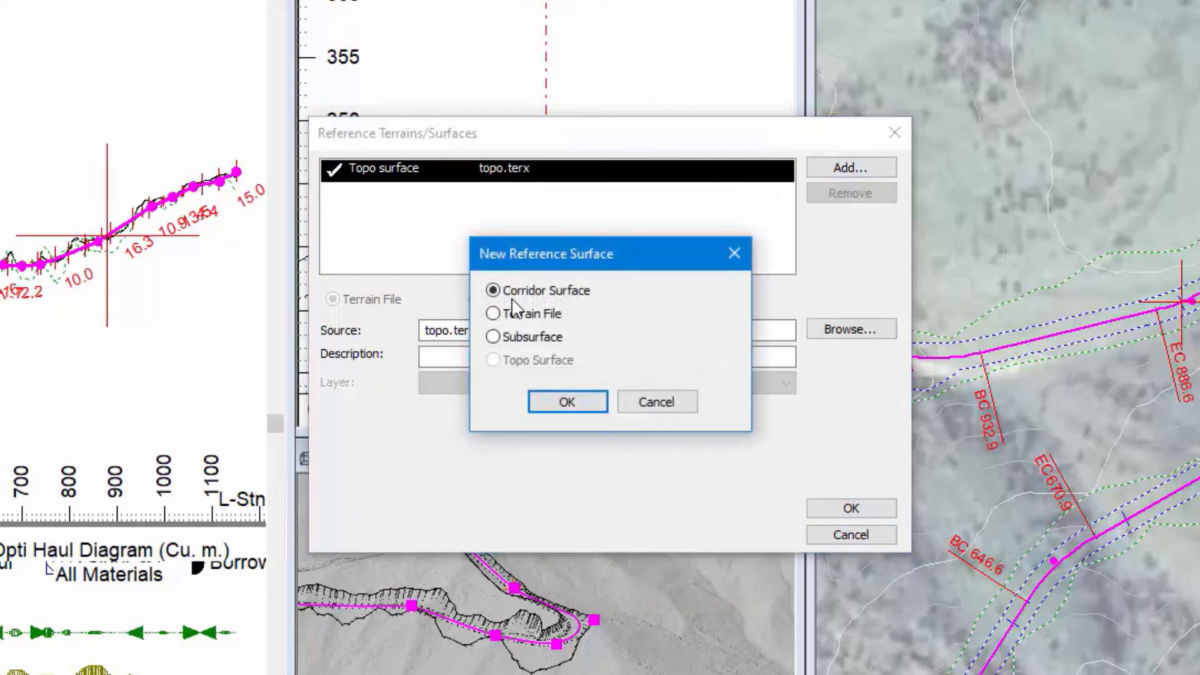
pyautogui.click(597, 408)
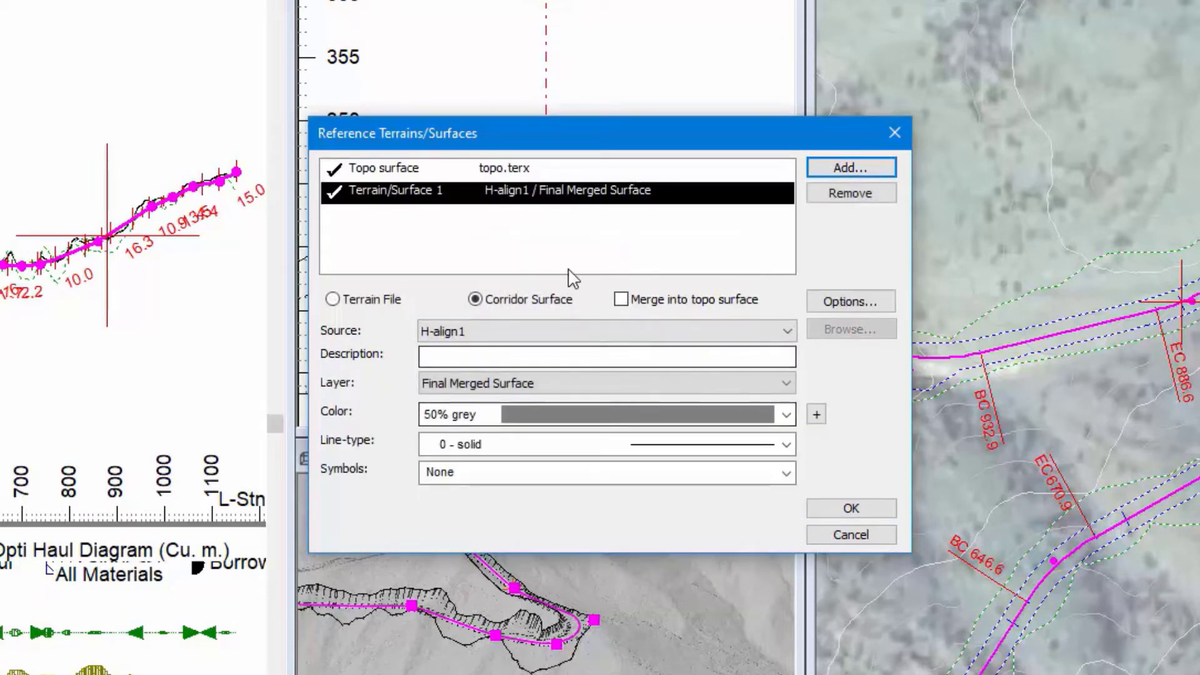
pyautogui.click(459, 331)
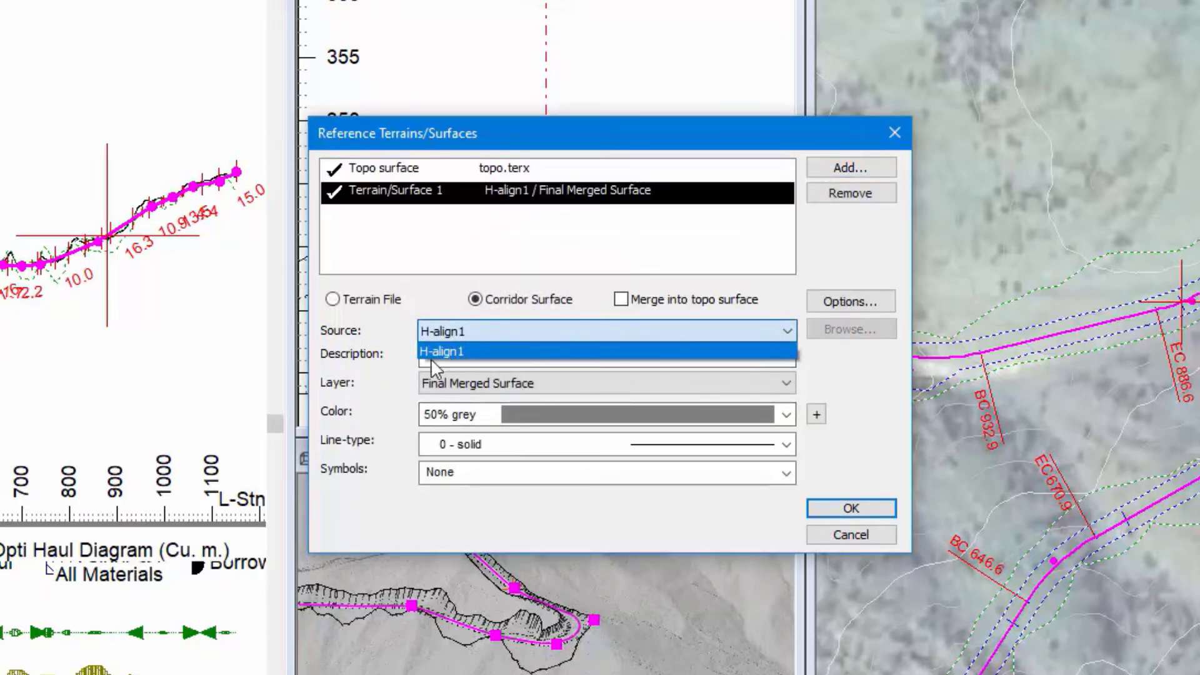
pyautogui.click(432, 353)
pyautogui.click(463, 383)
pyautogui.click(466, 396)
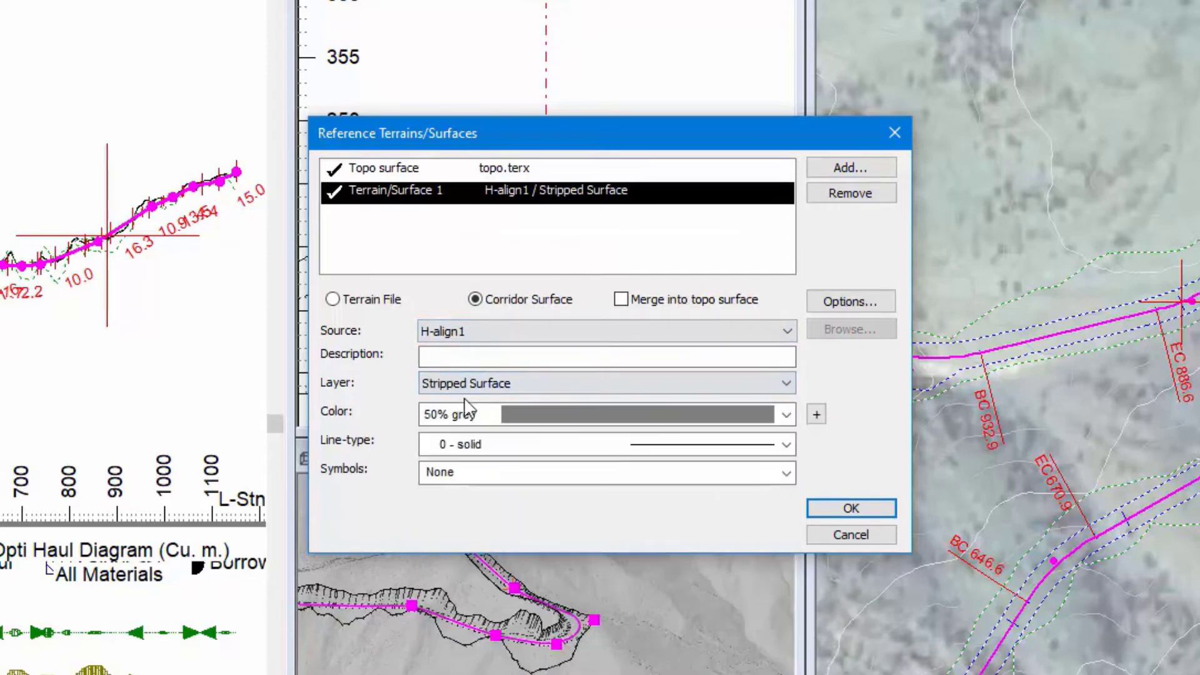
# Set the color of the stripped reference surface to cyan and accept the reference surfaces
pyautogui.click(494, 415)
pyautogui.scroll(5, 619, 206)
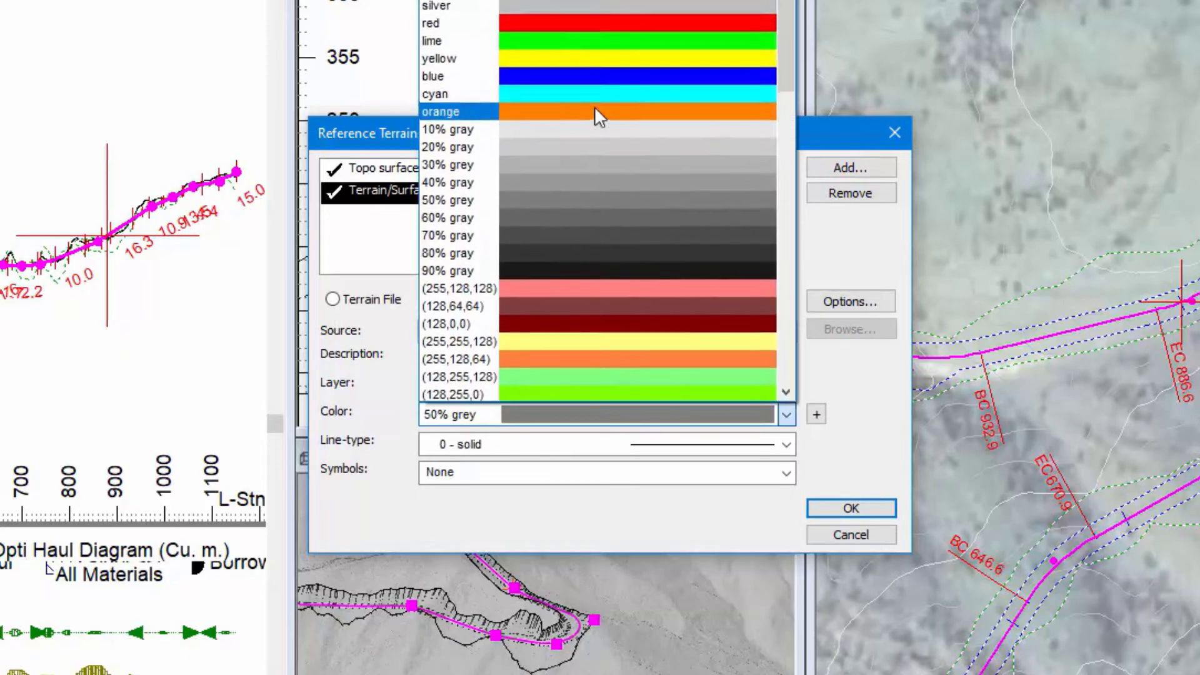
pyautogui.scroll(1, 590, 114)
pyautogui.click(586, 114)
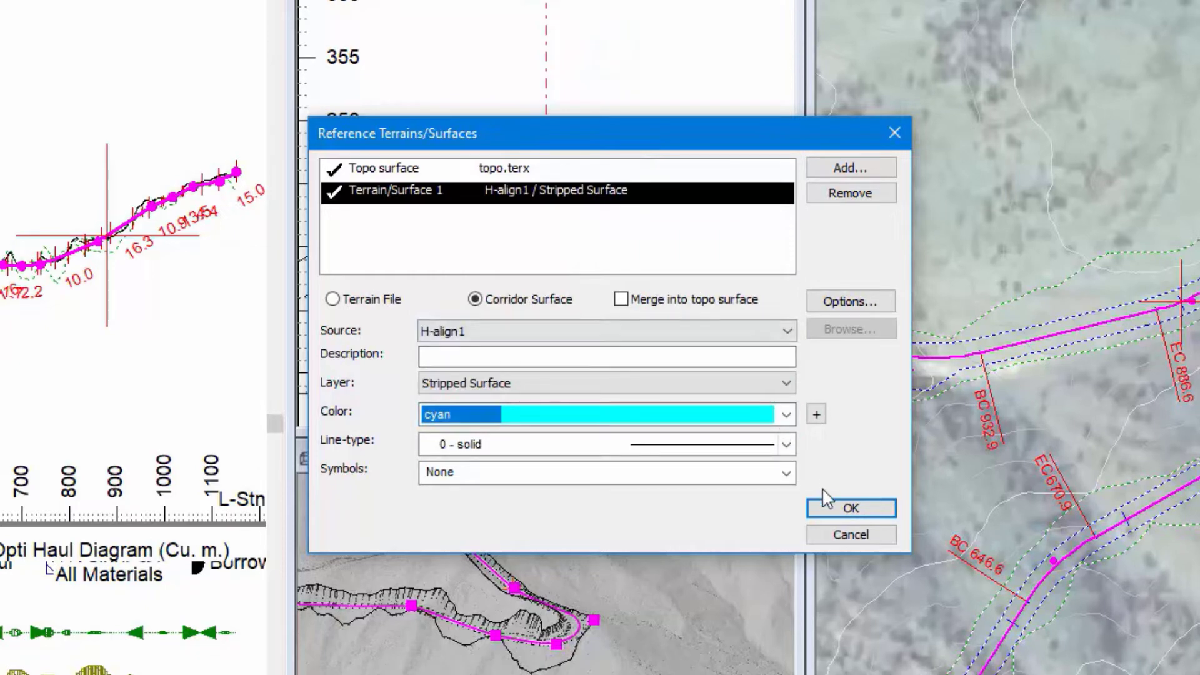
pyautogui.click(837, 508)
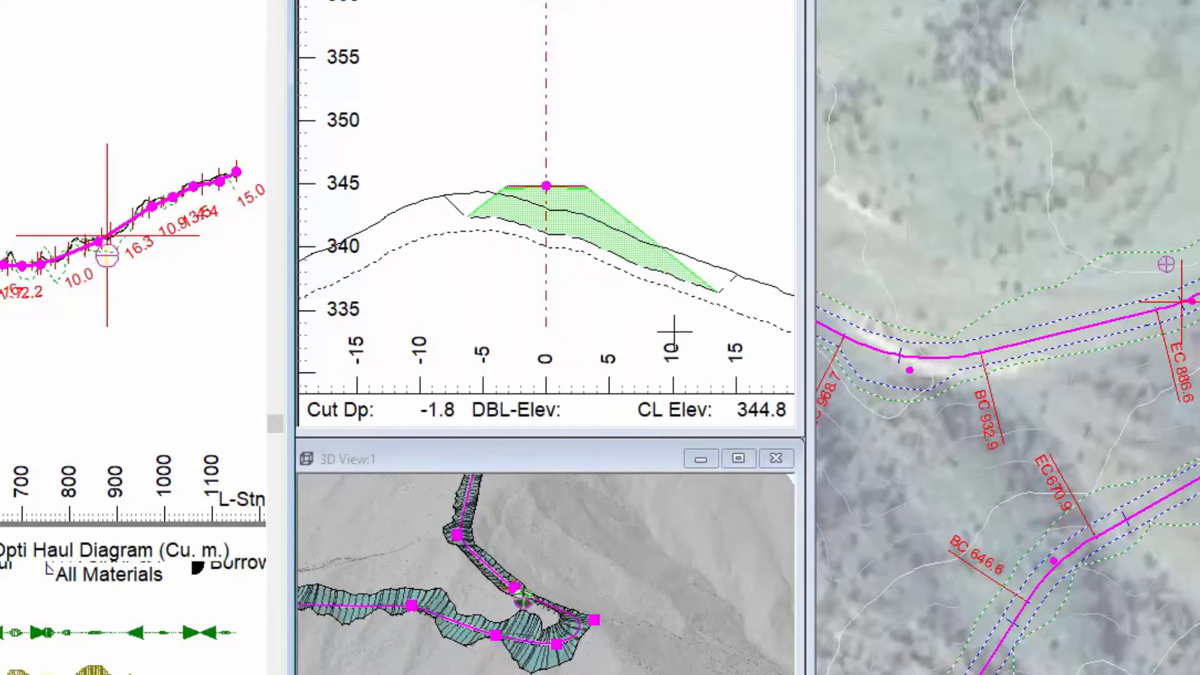
# Include the H-align1 Stripped Surface among the reference surfaces displayed in the Section window
pyautogui.rightClick(643, 189)
pyautogui.click(728, 393)
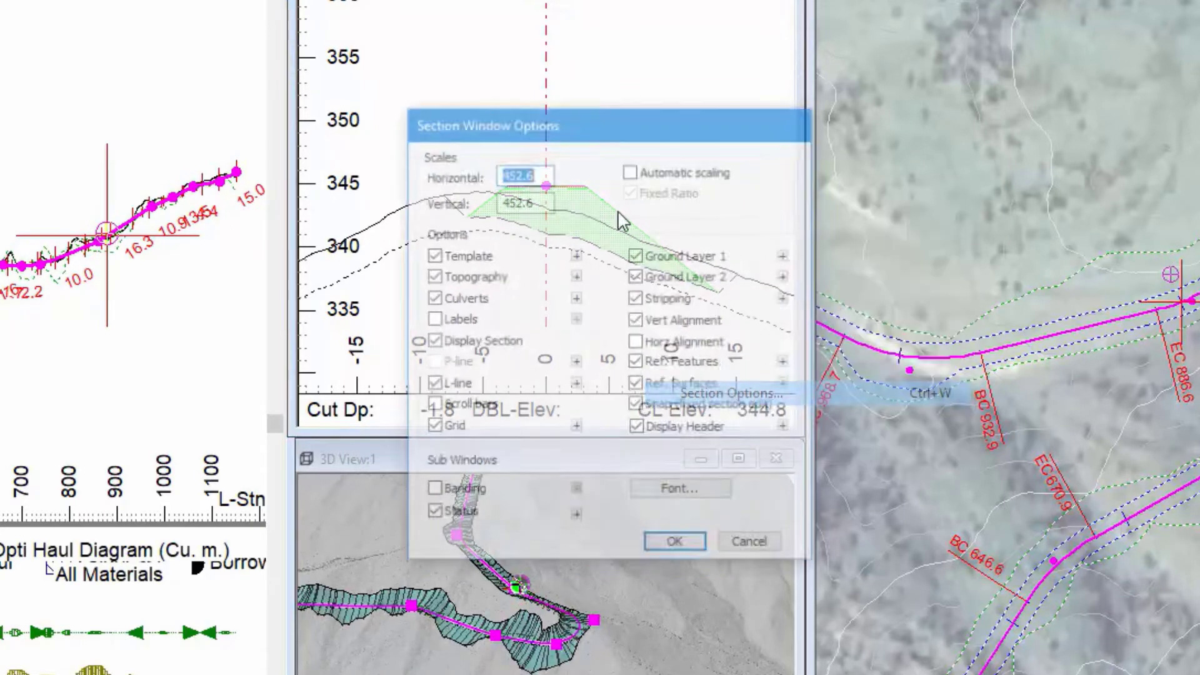
pyautogui.click(787, 384)
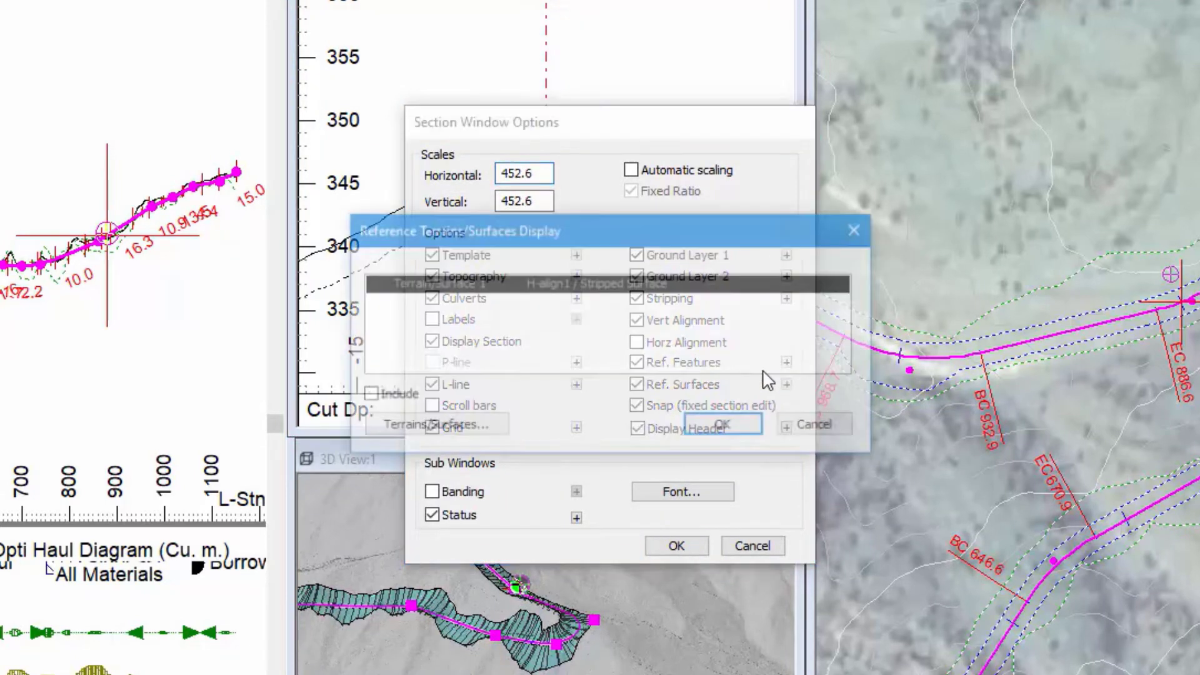
pyautogui.click(412, 285)
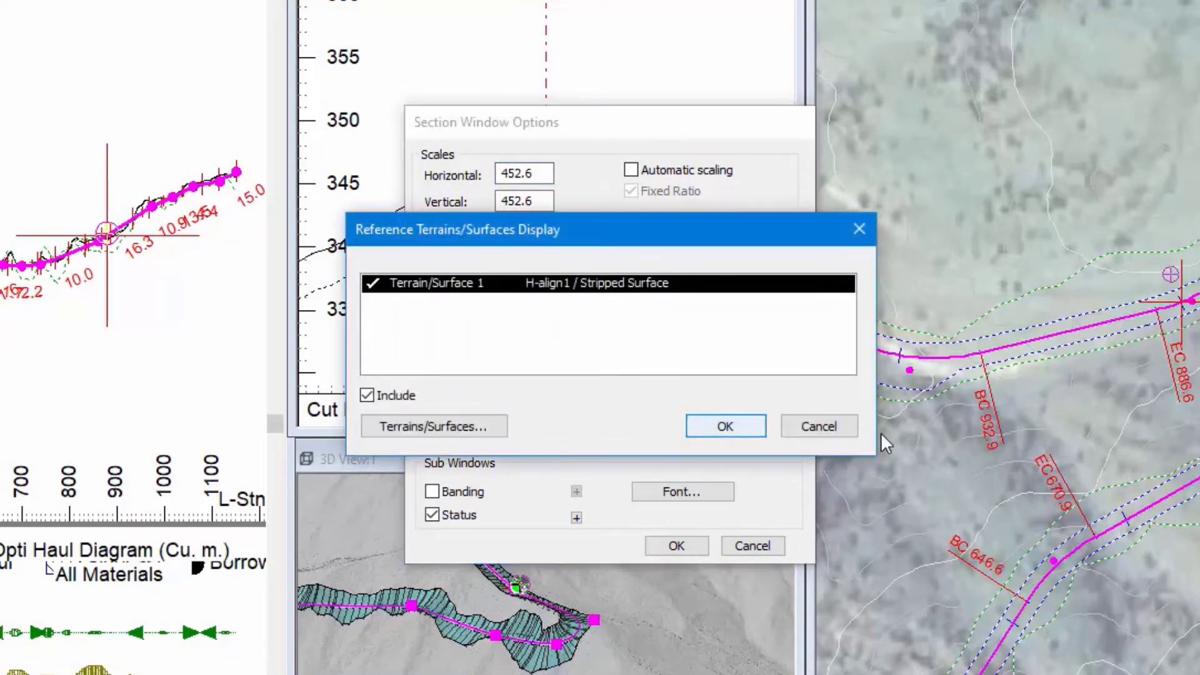
pyautogui.moveTo(737, 238); pyautogui.dragTo(249, 248)
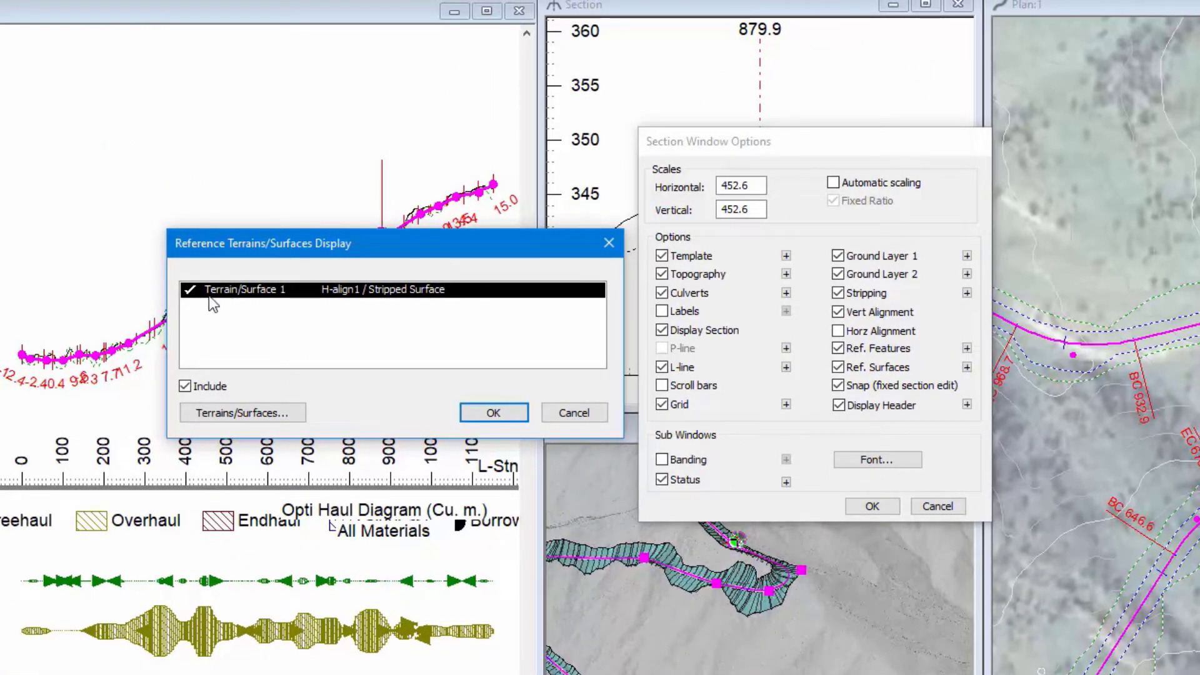
pyautogui.click(493, 413)
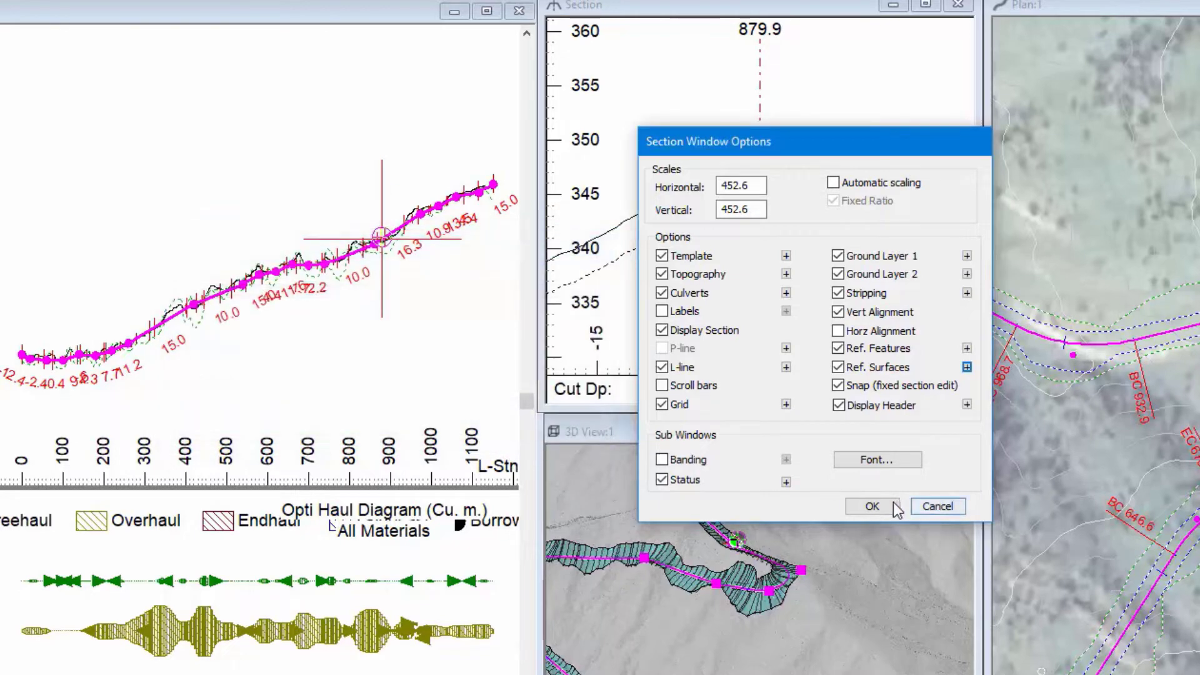
pyautogui.click(872, 506)
pyautogui.click(874, 400)
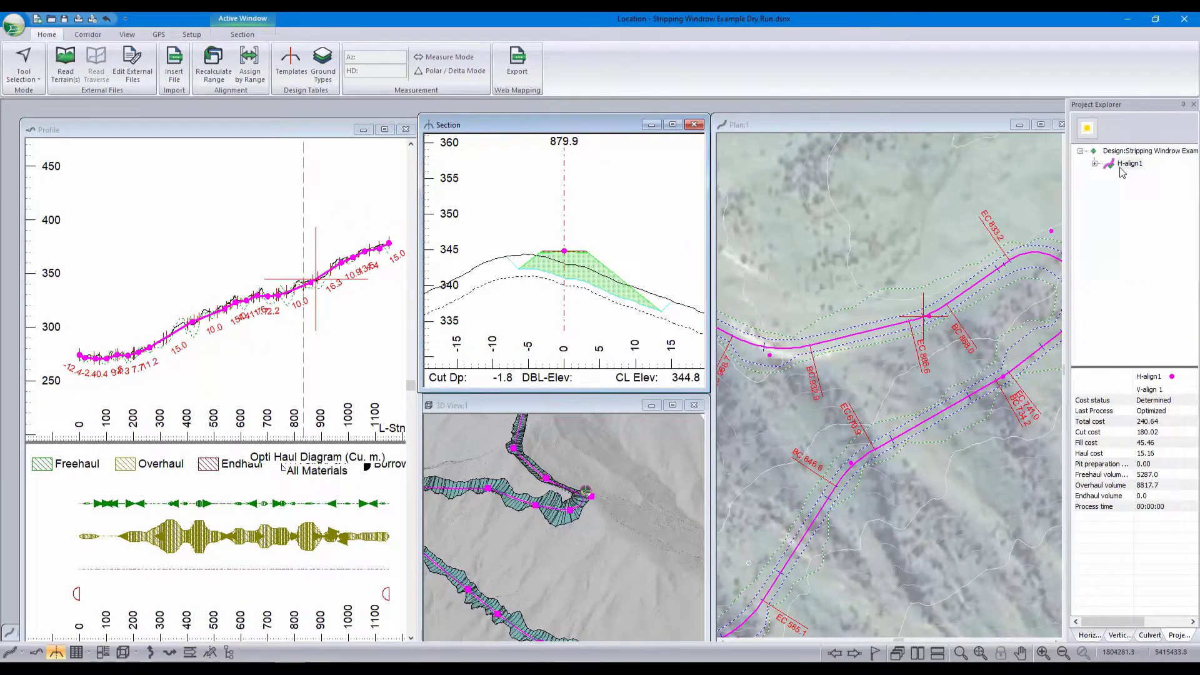
# Add a horizontal alignment named H-align2 to the design as a duplicate of H-align1
pyautogui.rightClick(1163, 157)
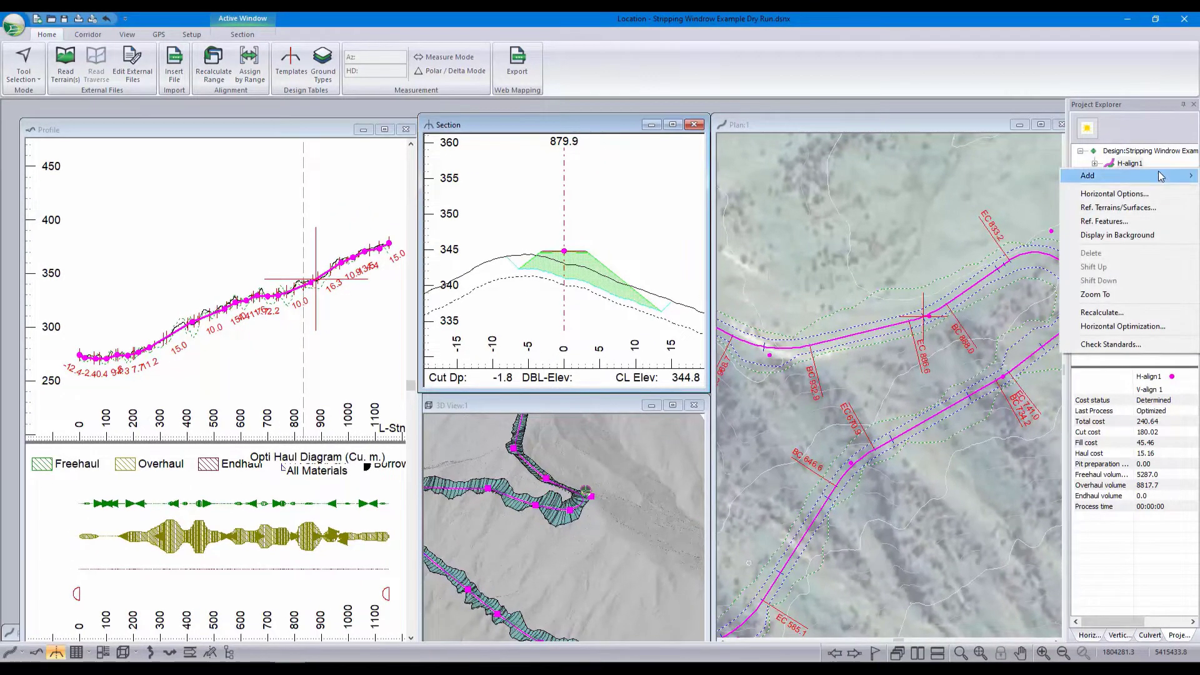
pyautogui.moveTo(1195, 169)
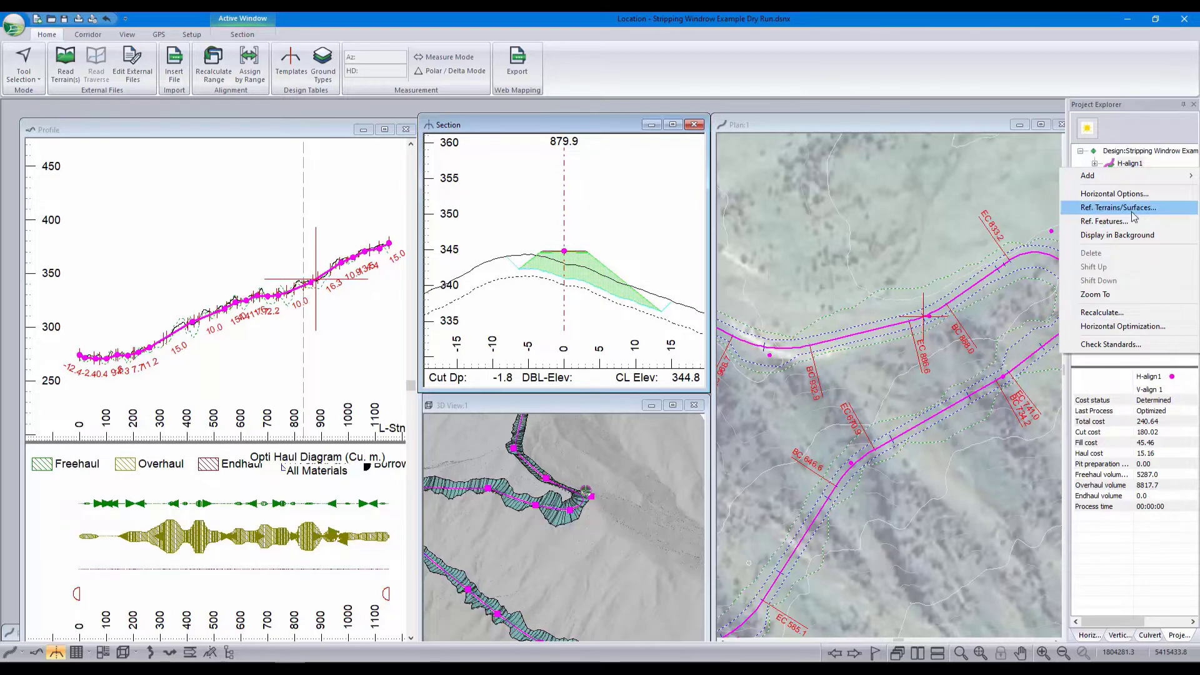
pyautogui.moveTo(1124, 177)
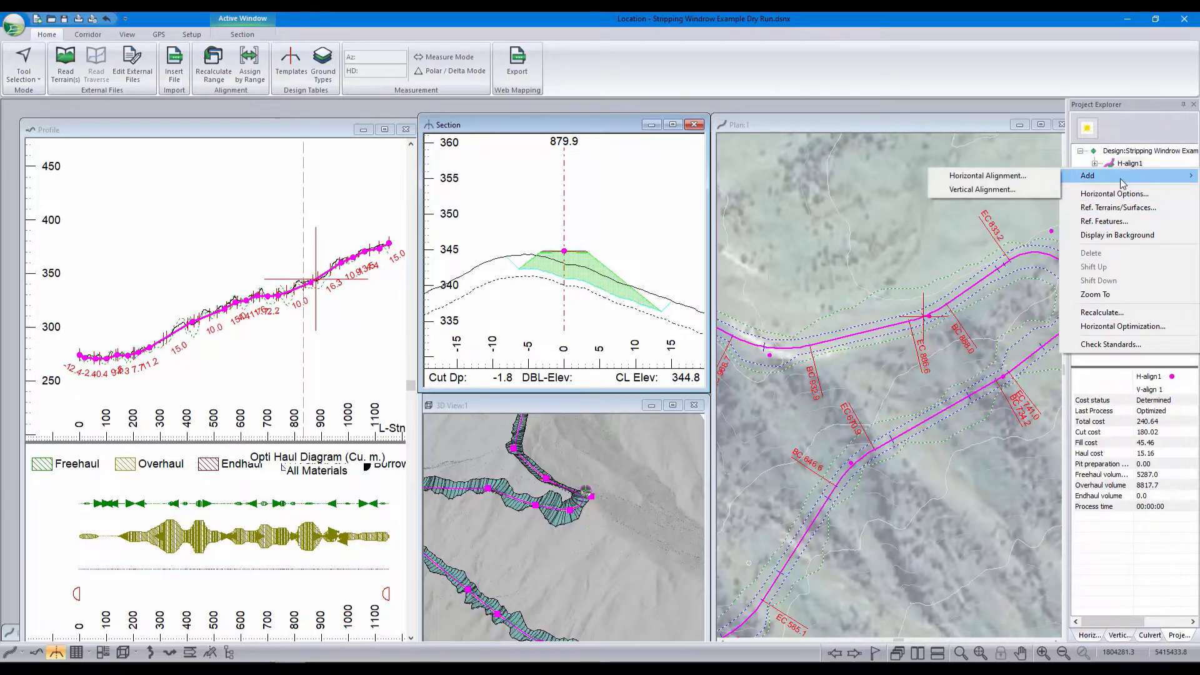
pyautogui.click(1008, 178)
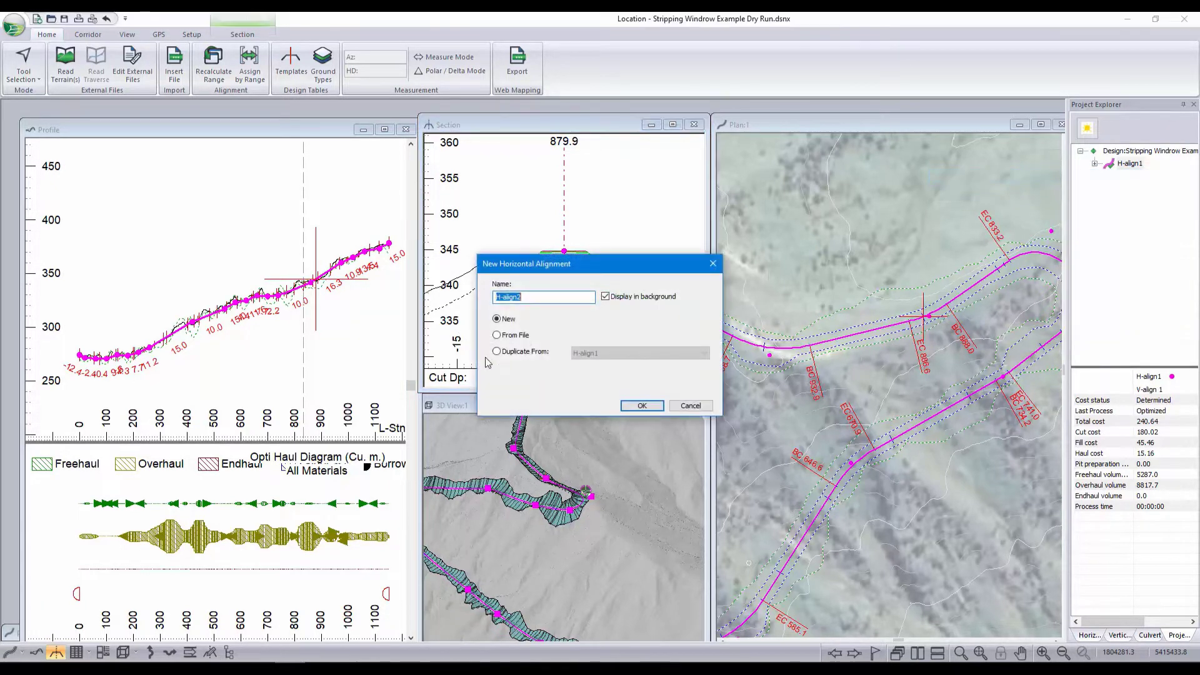
pyautogui.click(497, 351)
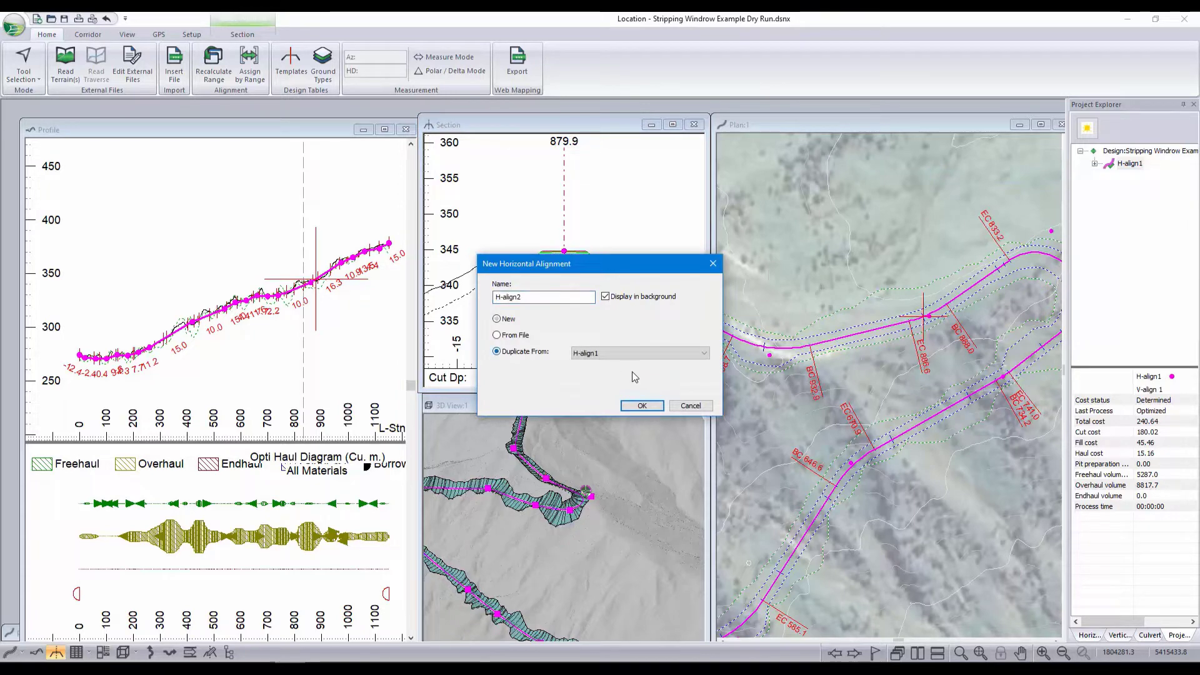
pyautogui.click(641, 405)
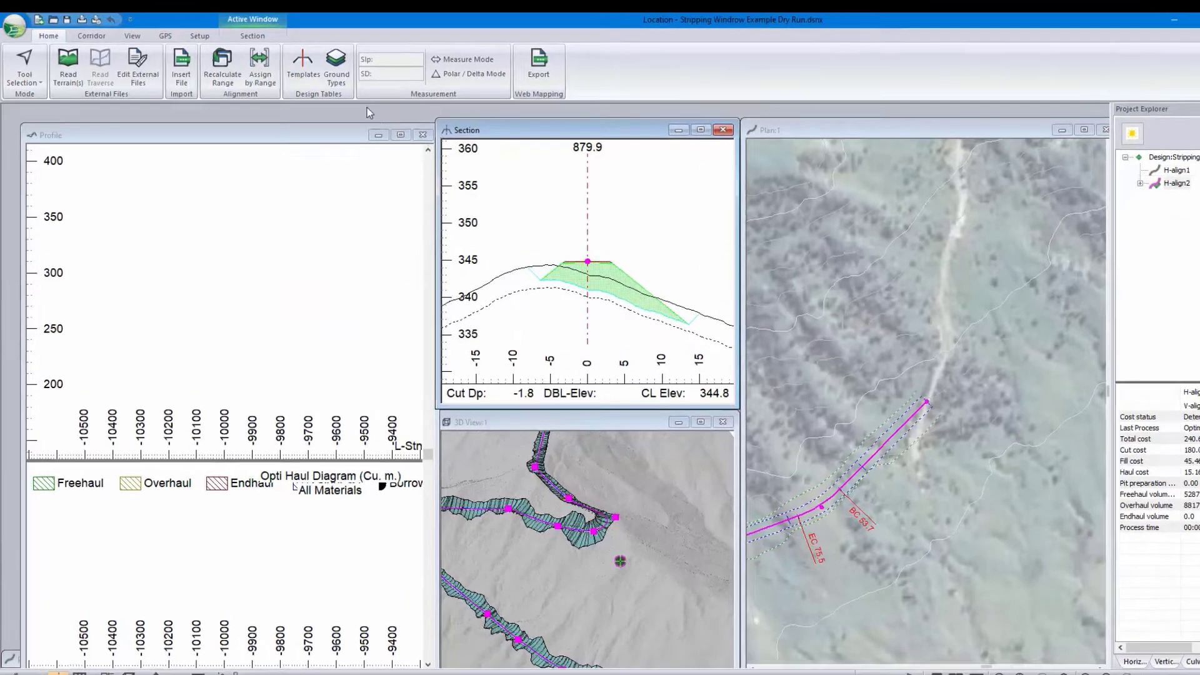
# Set the overburden removal depth from topo to 0 in the site preparation parameters of the new alignment
pyautogui.click(260, 66)
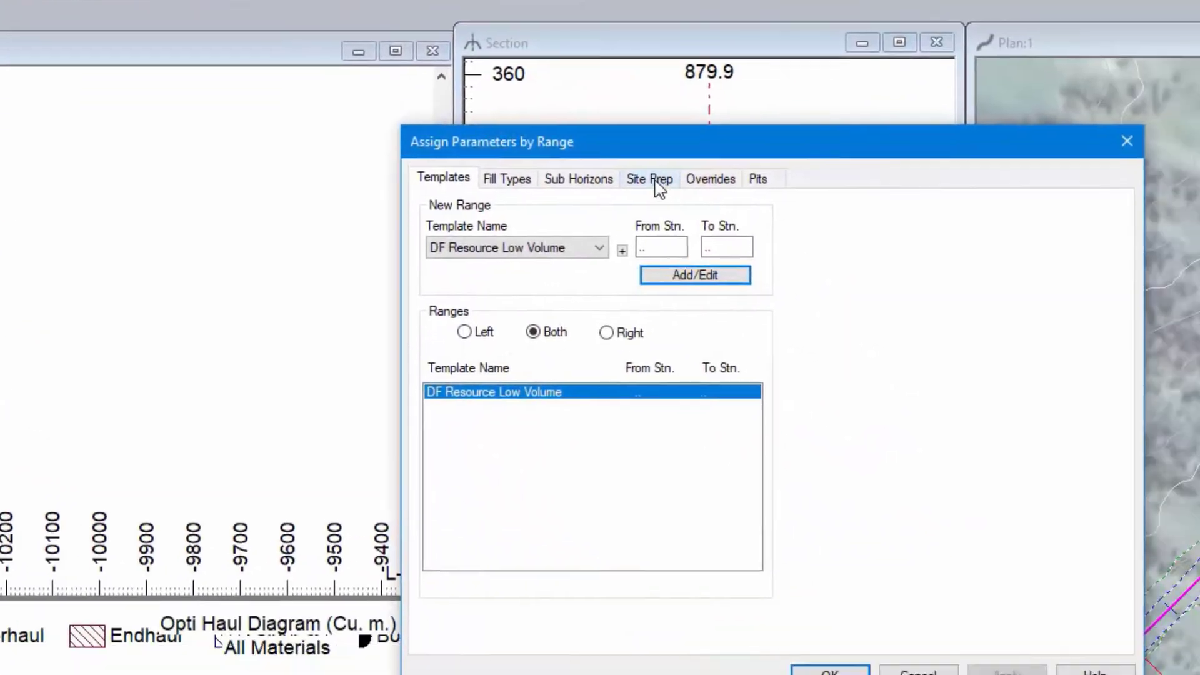
pyautogui.click(918, 349)
pyautogui.click(342, 295)
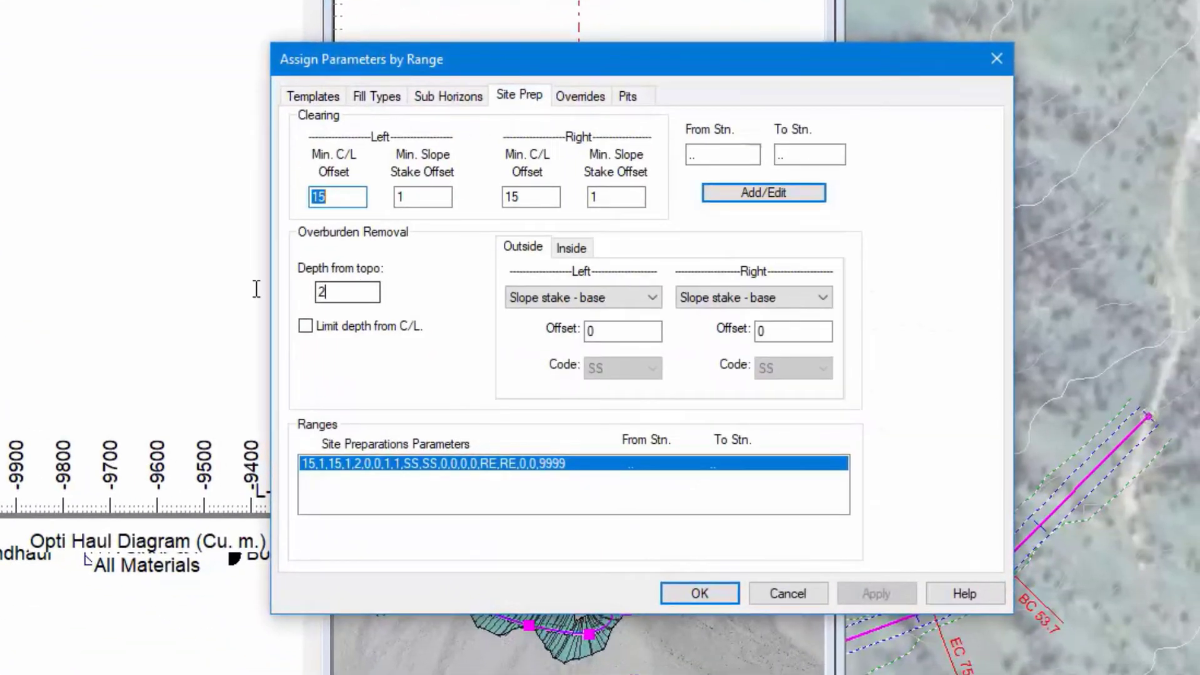
pyautogui.moveTo(257, 288); pyautogui.dragTo(122, 274)
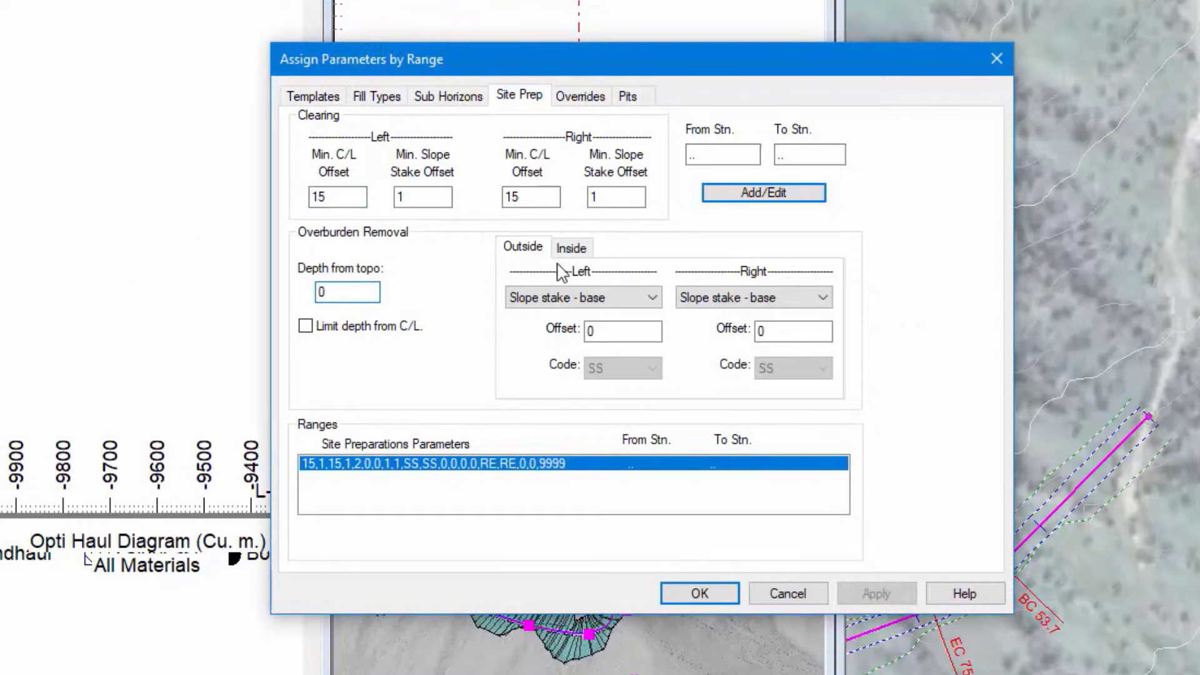
# Set both outside overburden removal limits to Centerline - base, update the full station range, and accept the assigned parameters
pyautogui.click(560, 298)
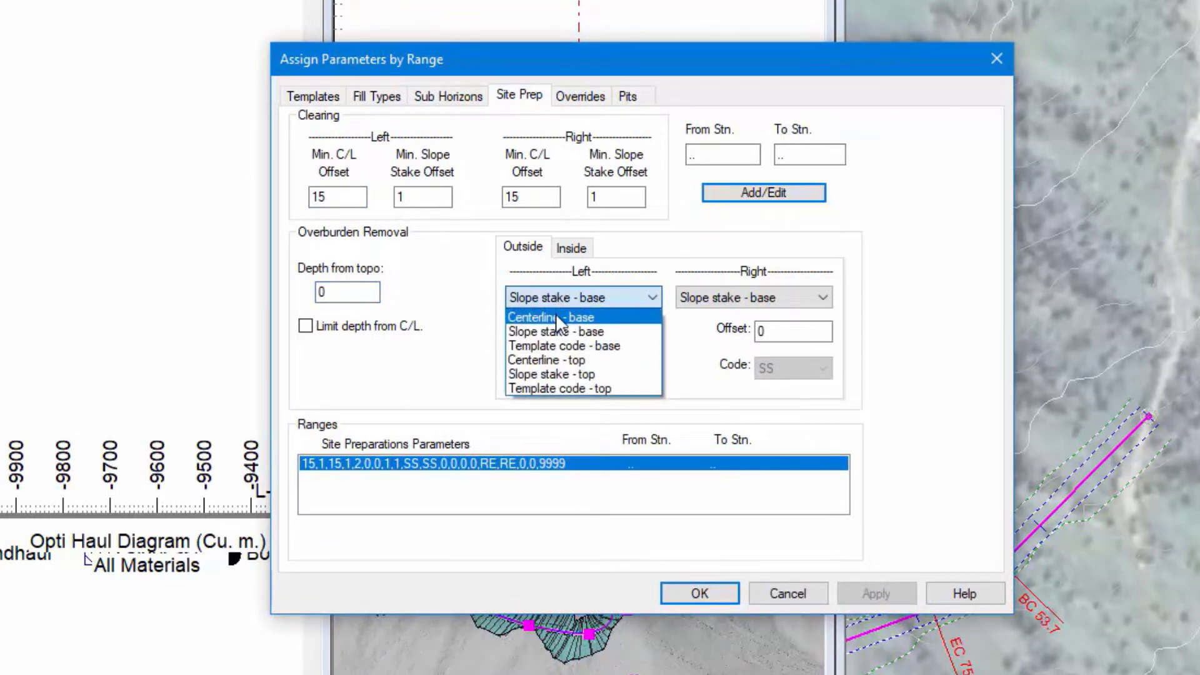
pyautogui.click(558, 318)
pyautogui.click(753, 299)
pyautogui.click(737, 318)
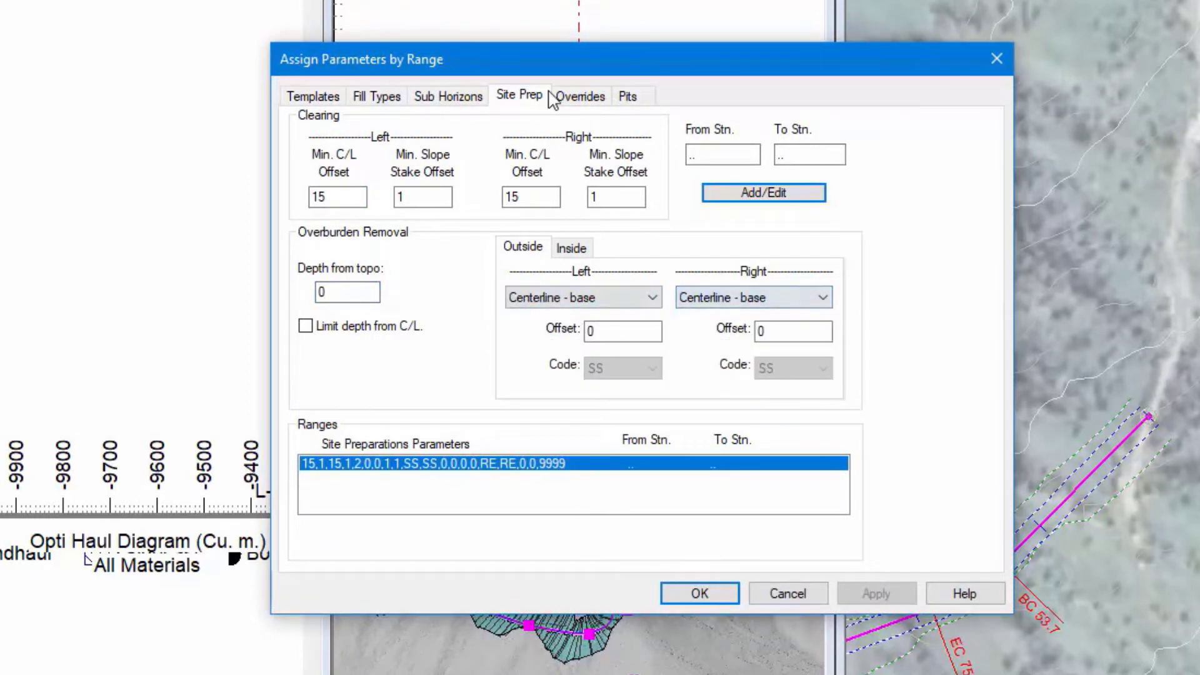
pyautogui.click(793, 193)
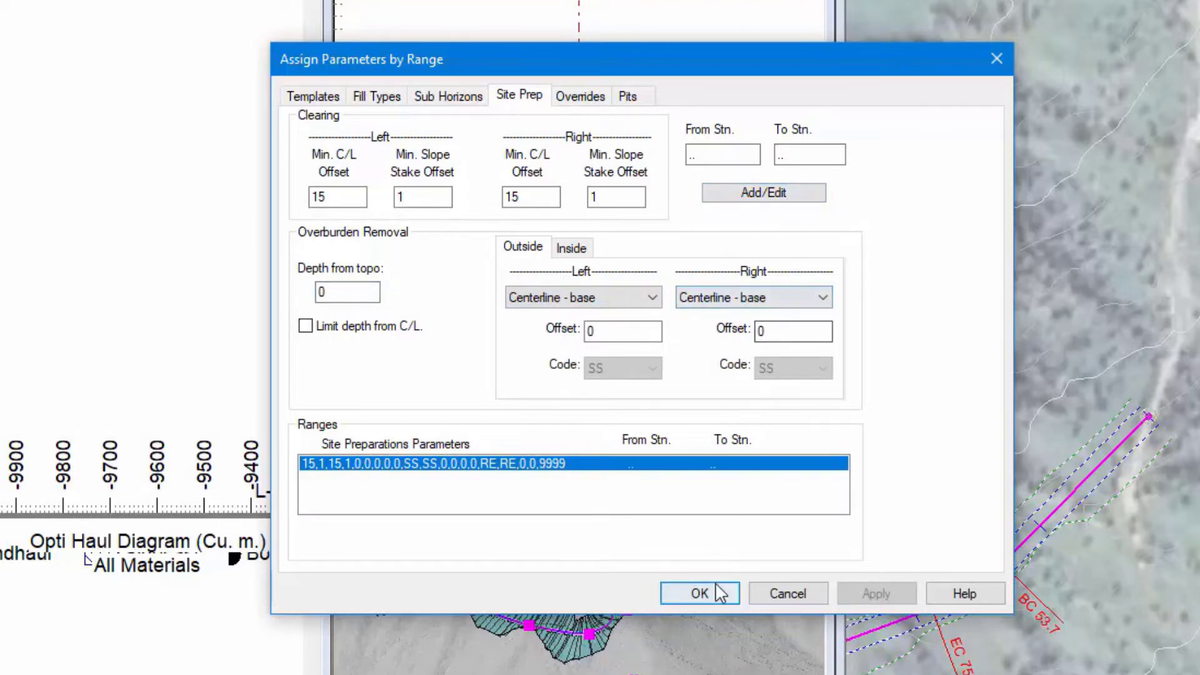
pyautogui.click(717, 593)
pyautogui.click(698, 414)
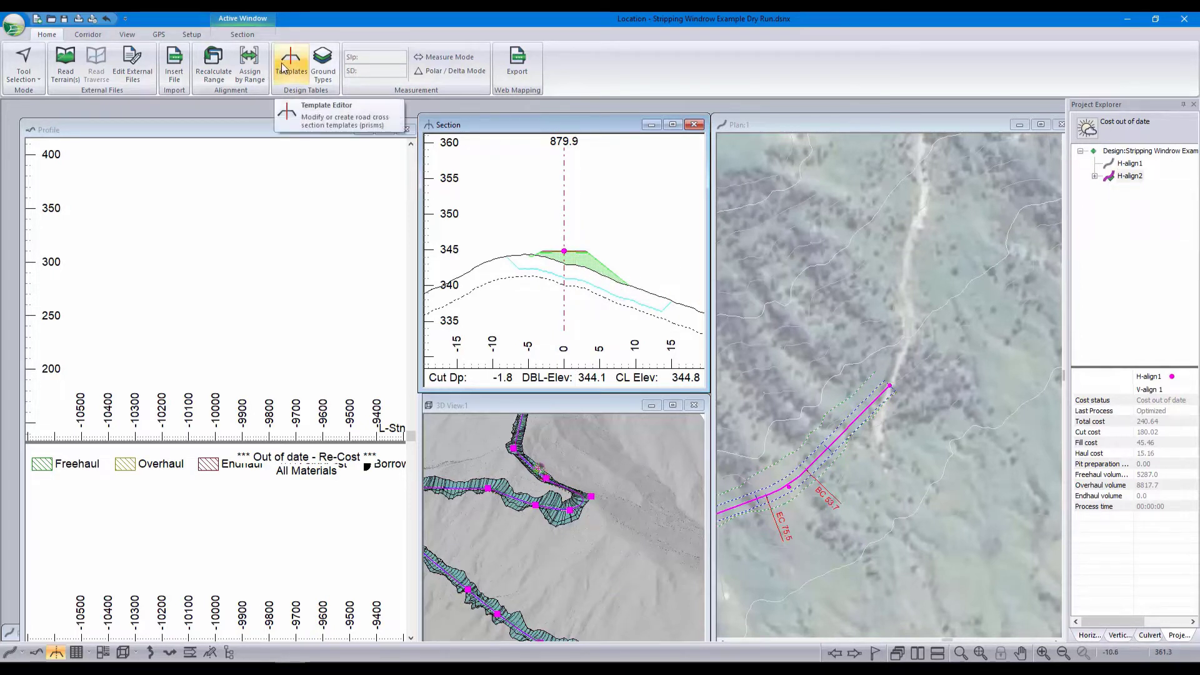
# Create a new template named STRP with the description "Stripping w windrow" in the Template Editor
pyautogui.click(275, 126)
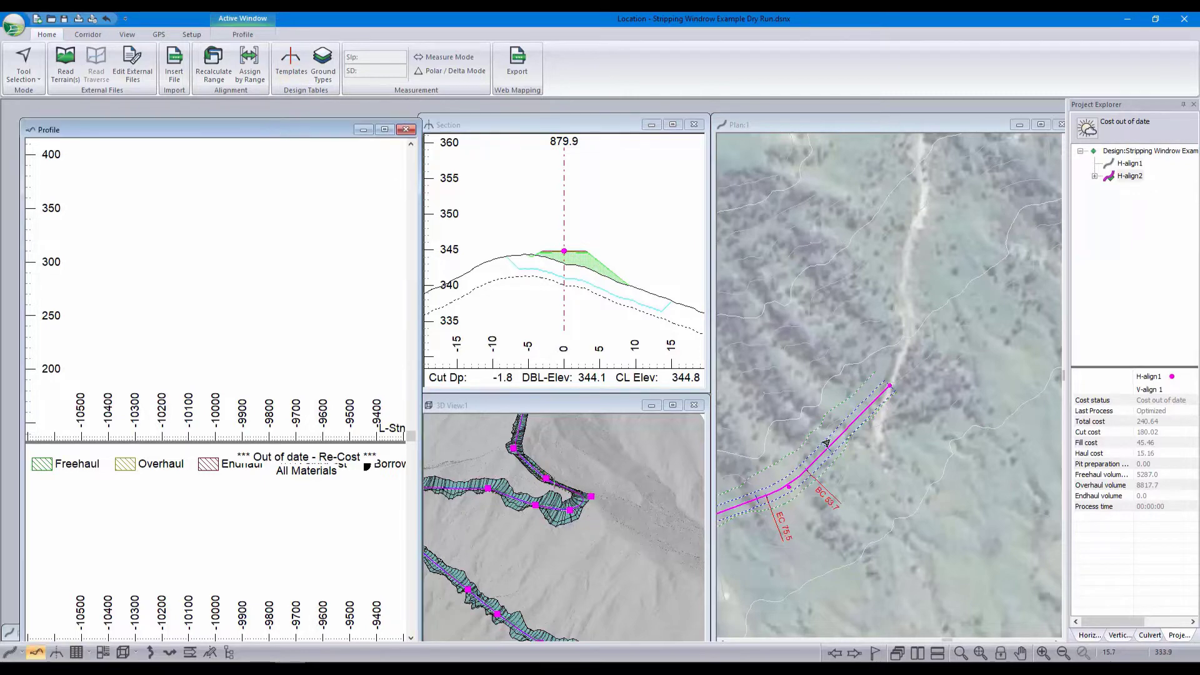
pyautogui.click(291, 63)
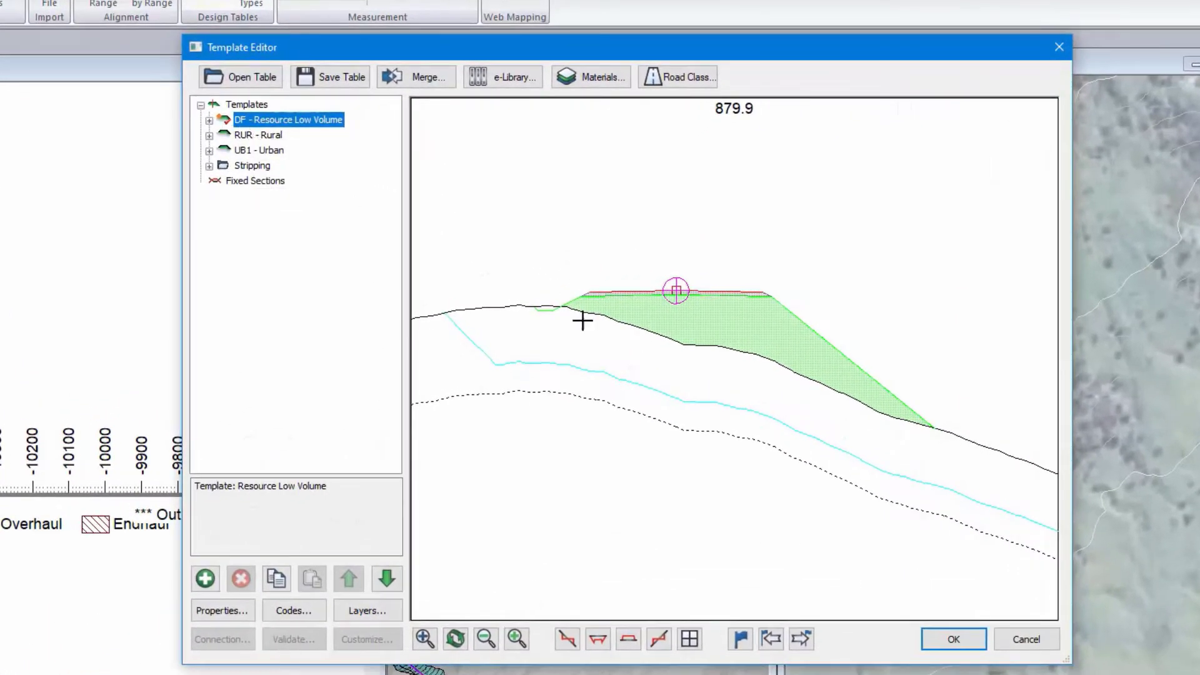
pyautogui.scroll(-2, 699, 342)
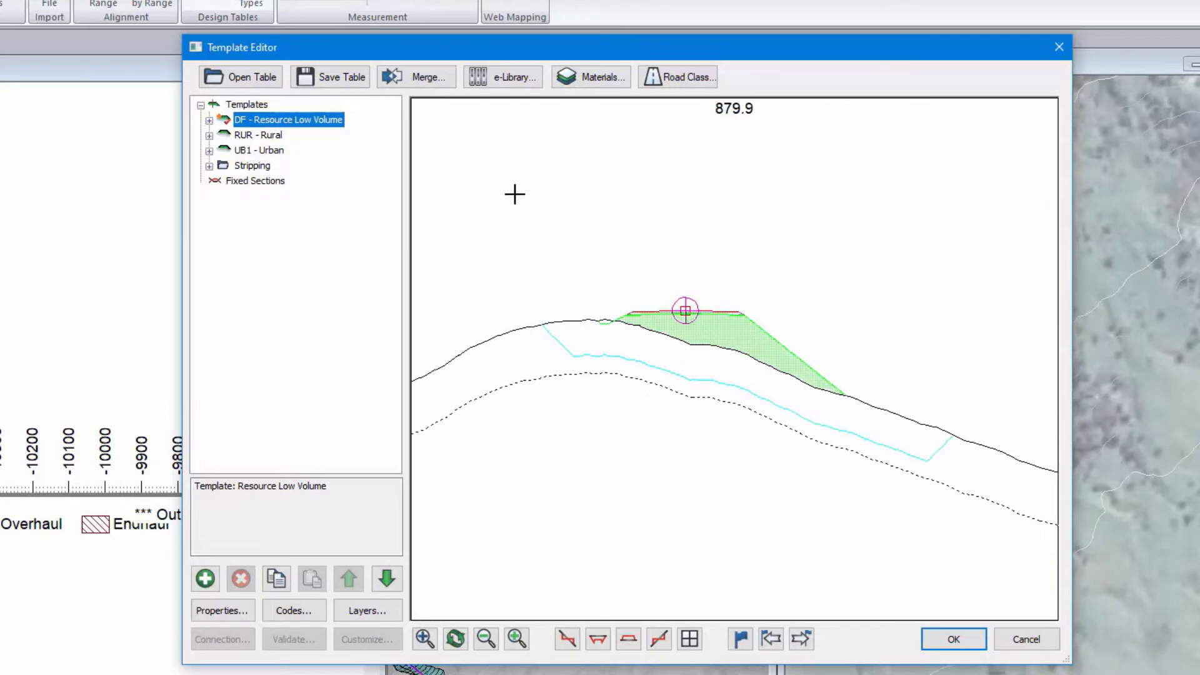
pyautogui.click(256, 105)
pyautogui.rightClick(258, 106)
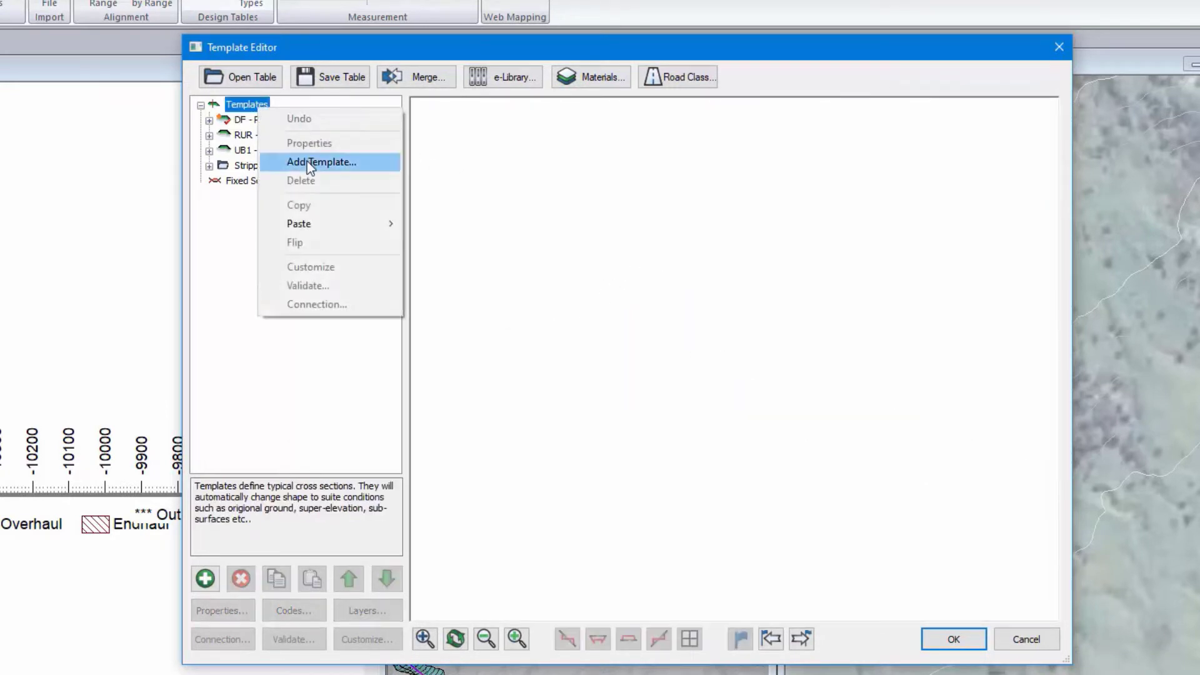
pyautogui.click(307, 162)
pyautogui.click(655, 349)
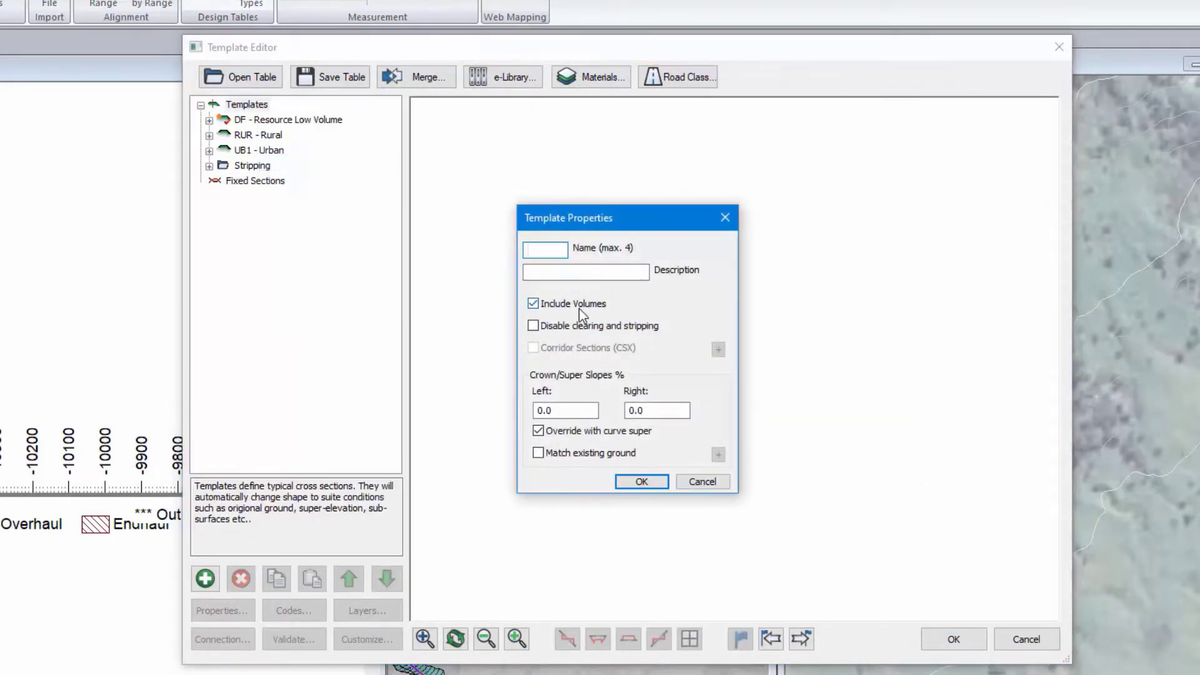
pyautogui.write('STRP')
pyautogui.click(586, 273)
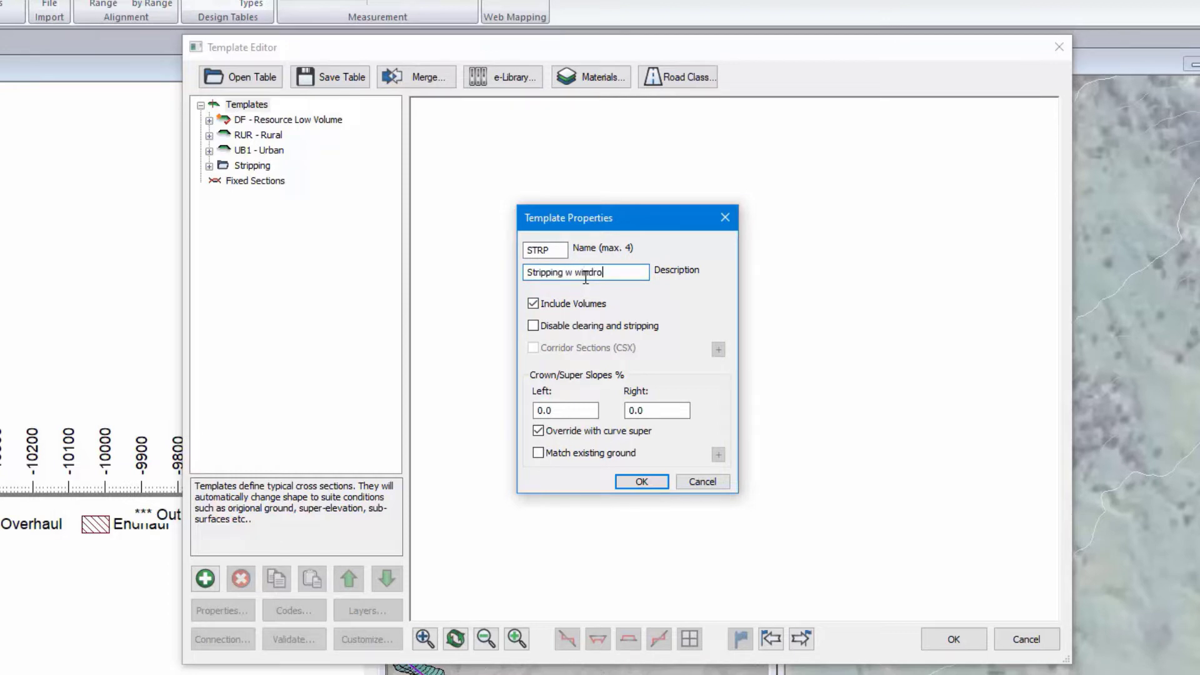
pyautogui.click(659, 479)
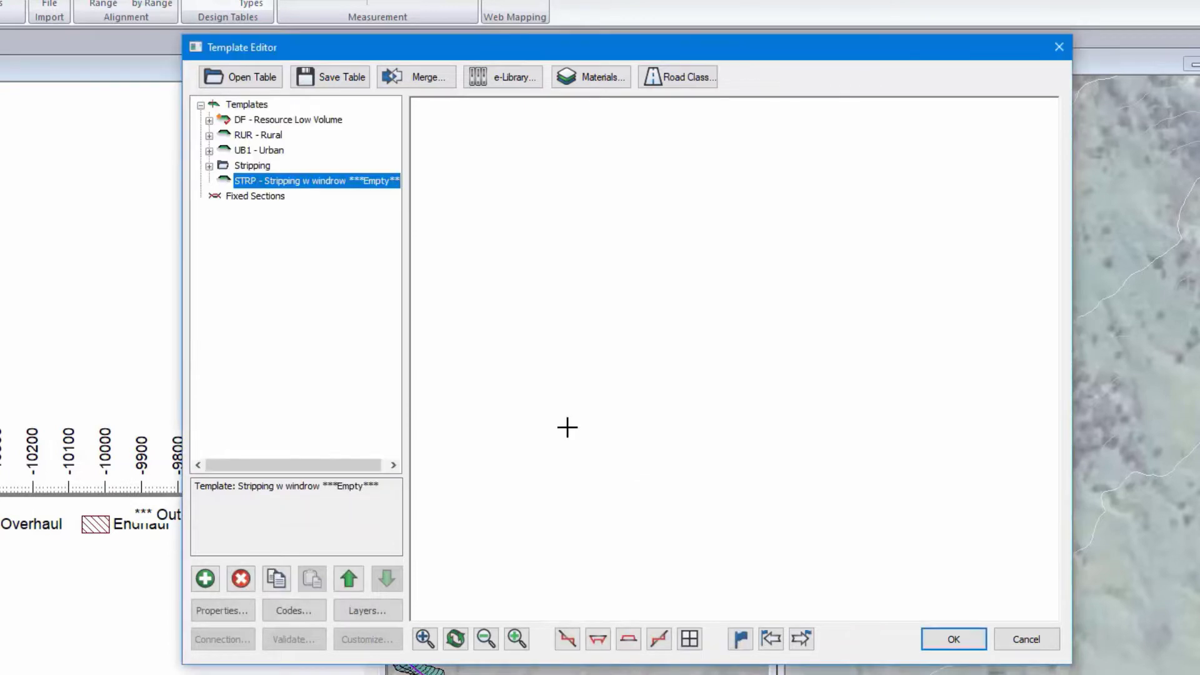
# Copy the Follow Surf. II - Reference-left component from the Stripping folder into the STRP template as new
pyautogui.click(210, 166)
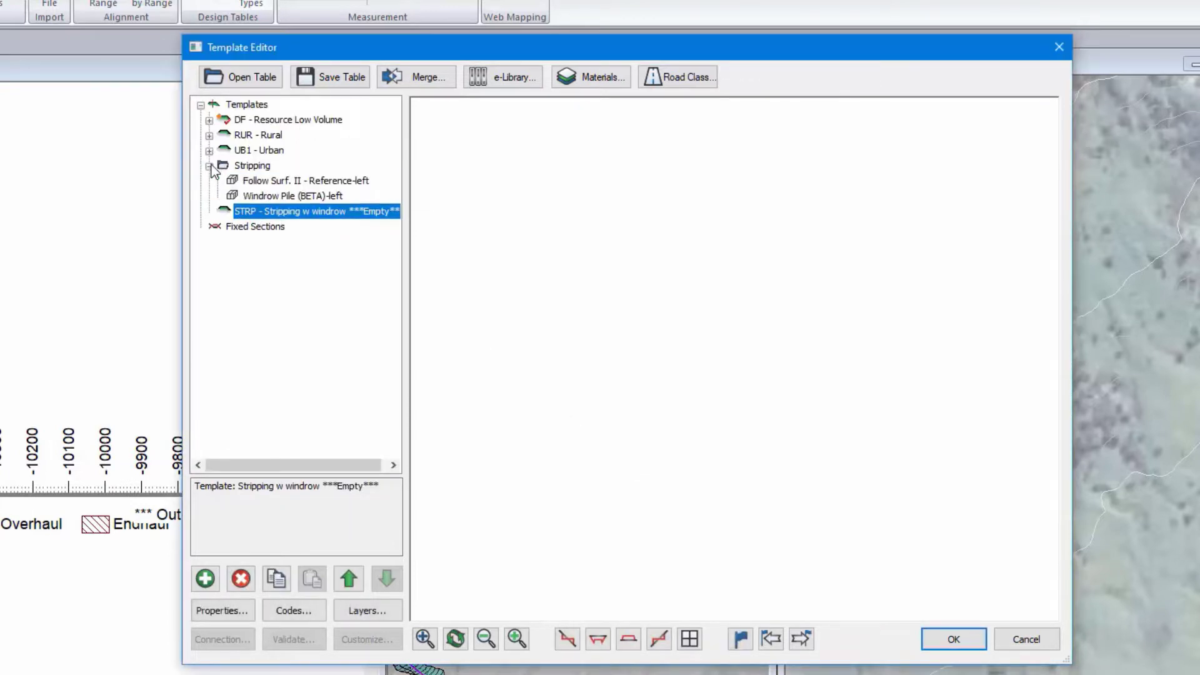
pyautogui.click(284, 183)
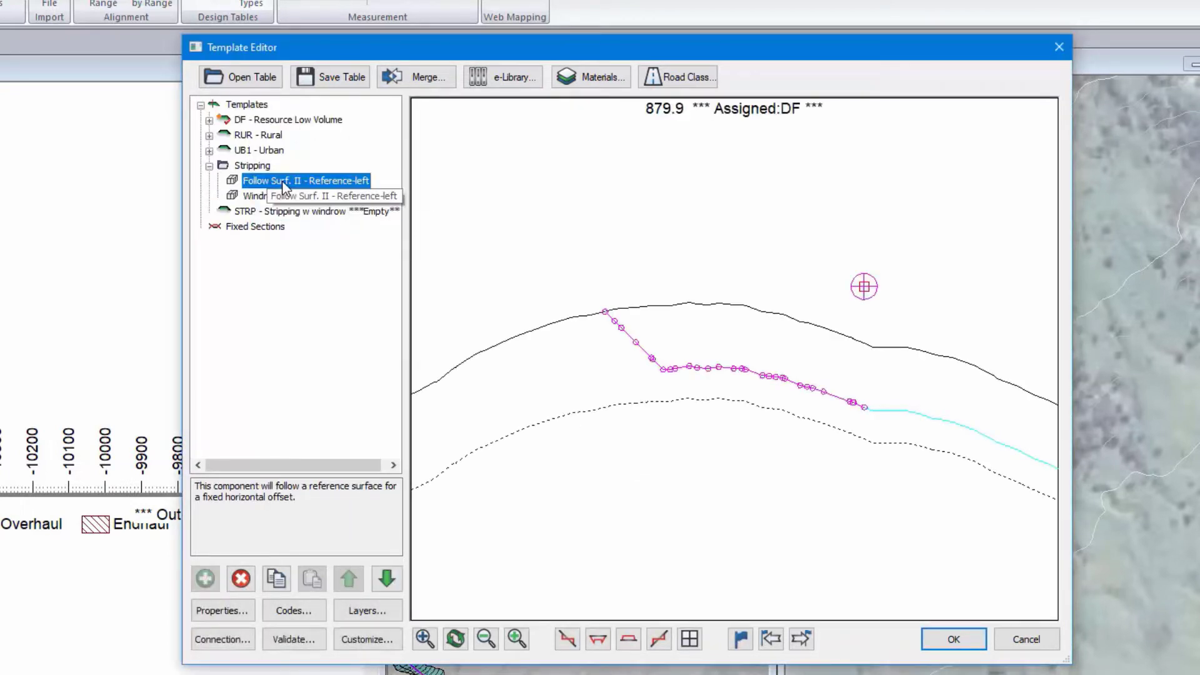
pyautogui.rightClick(282, 182)
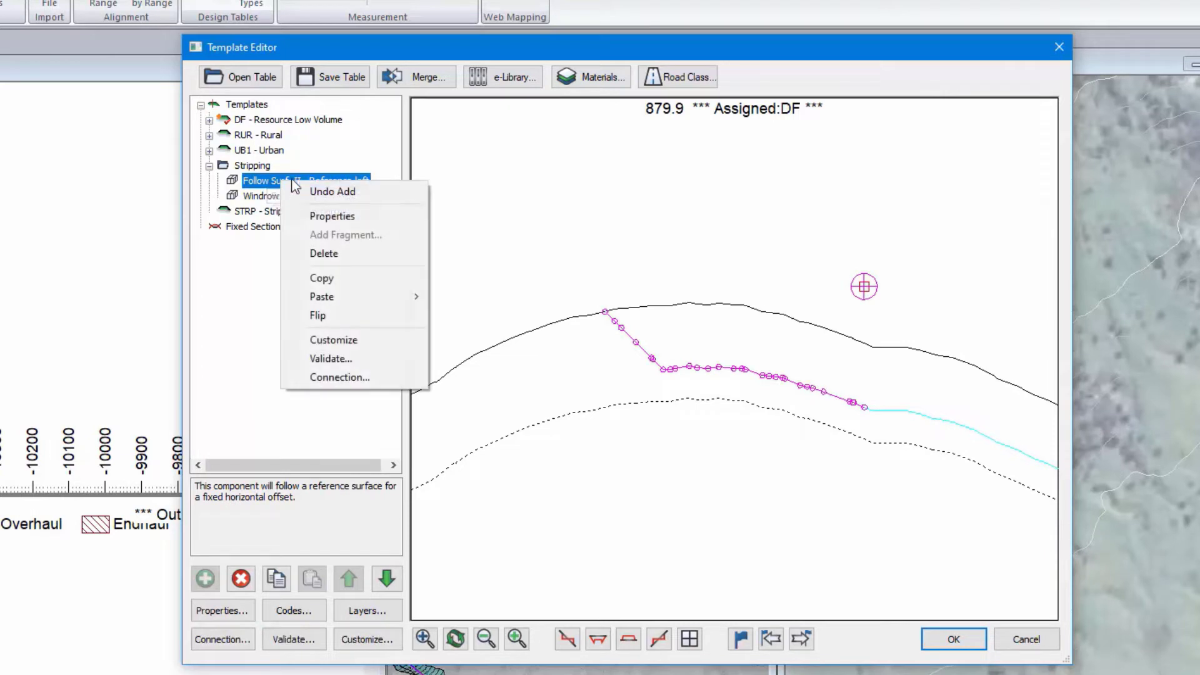
pyautogui.click(364, 278)
pyautogui.click(298, 211)
pyautogui.rightClick(298, 211)
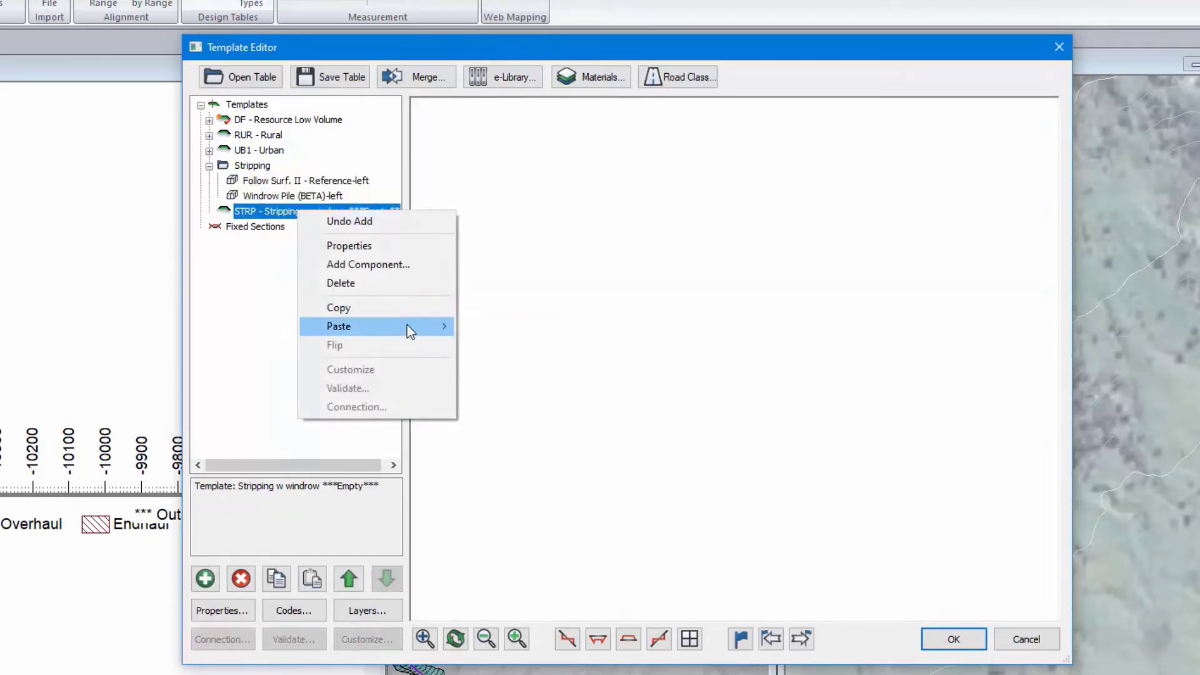
pyautogui.moveTo(407, 325)
pyautogui.click(500, 345)
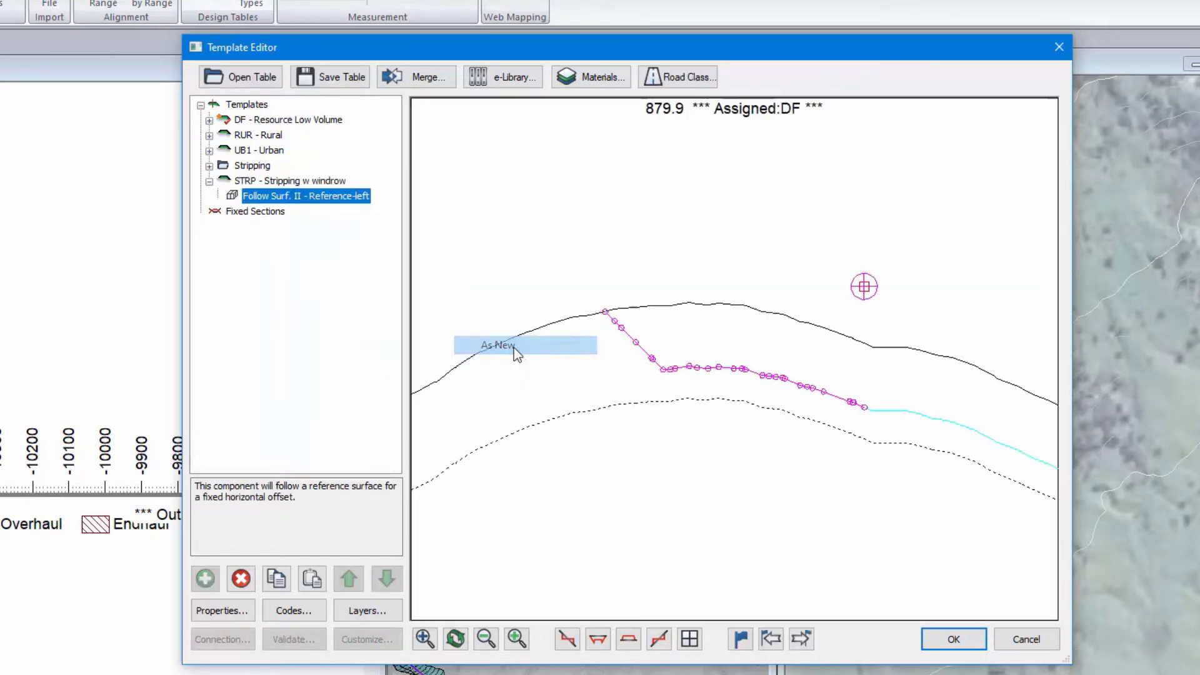
# Set the HorizontalExtent of the STRP template's Follow Surf. II - Reference component to 65 m
pyautogui.doubleClick(287, 196)
pyautogui.click(390, 209)
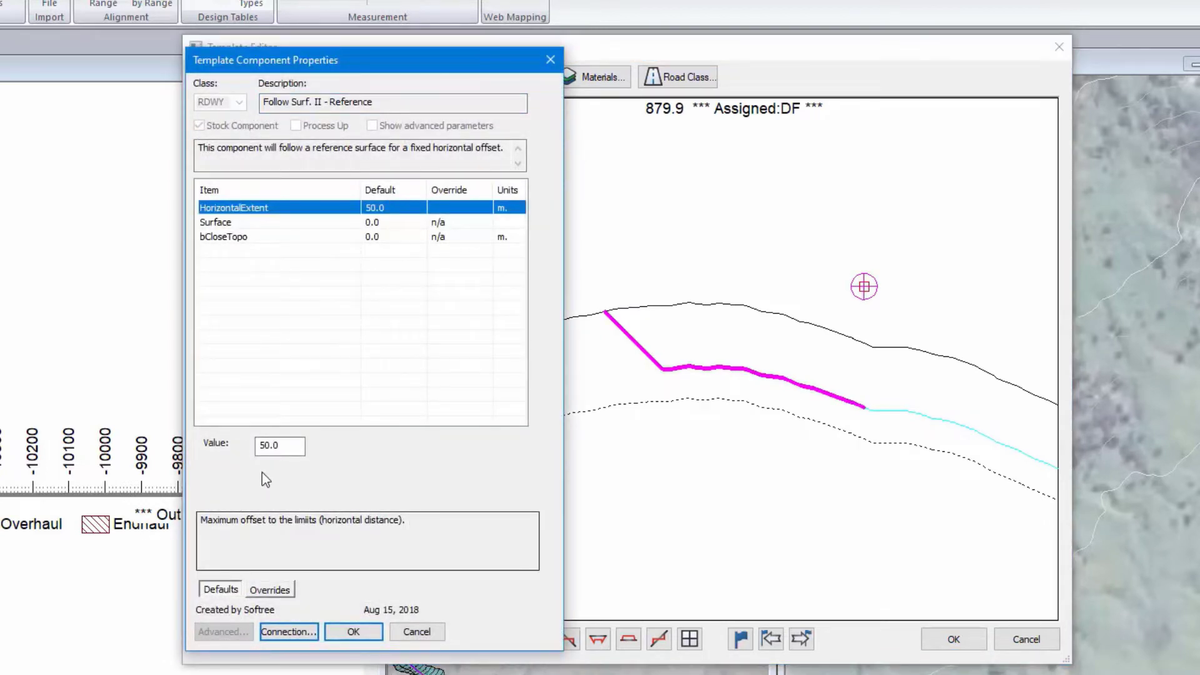
pyautogui.doubleClick(284, 445)
pyautogui.write('65')
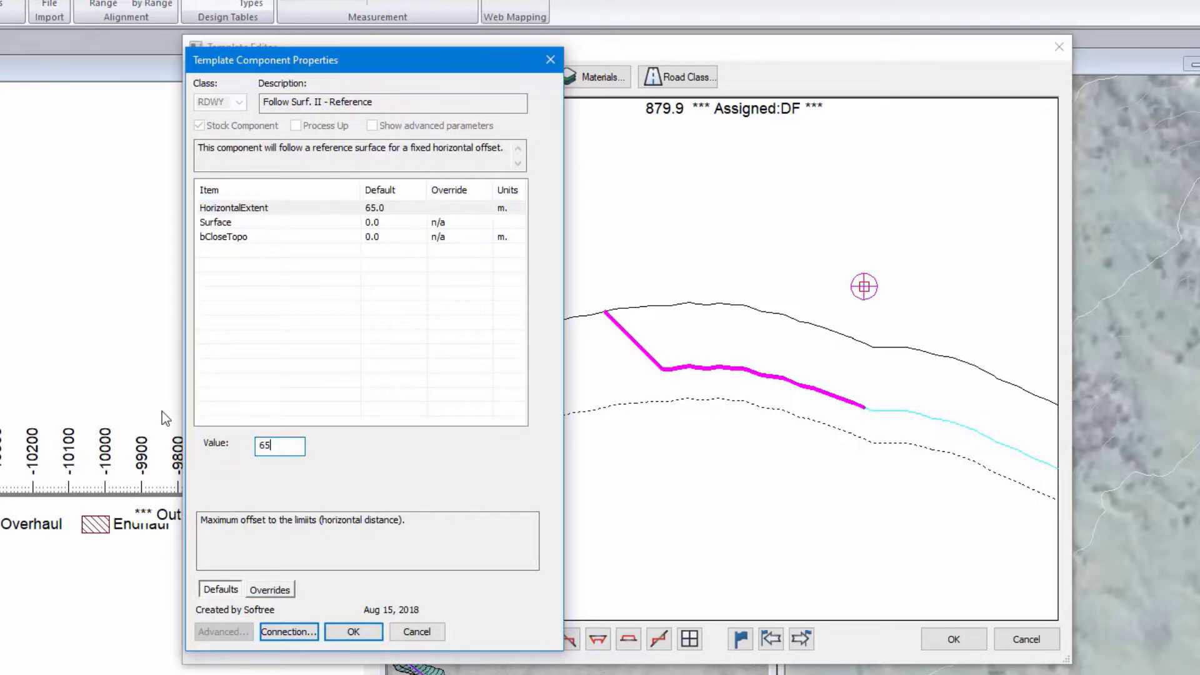
# Use H-align1 / Stripped Surface as the component's reference surface and accept the component properties
pyautogui.click(375, 227)
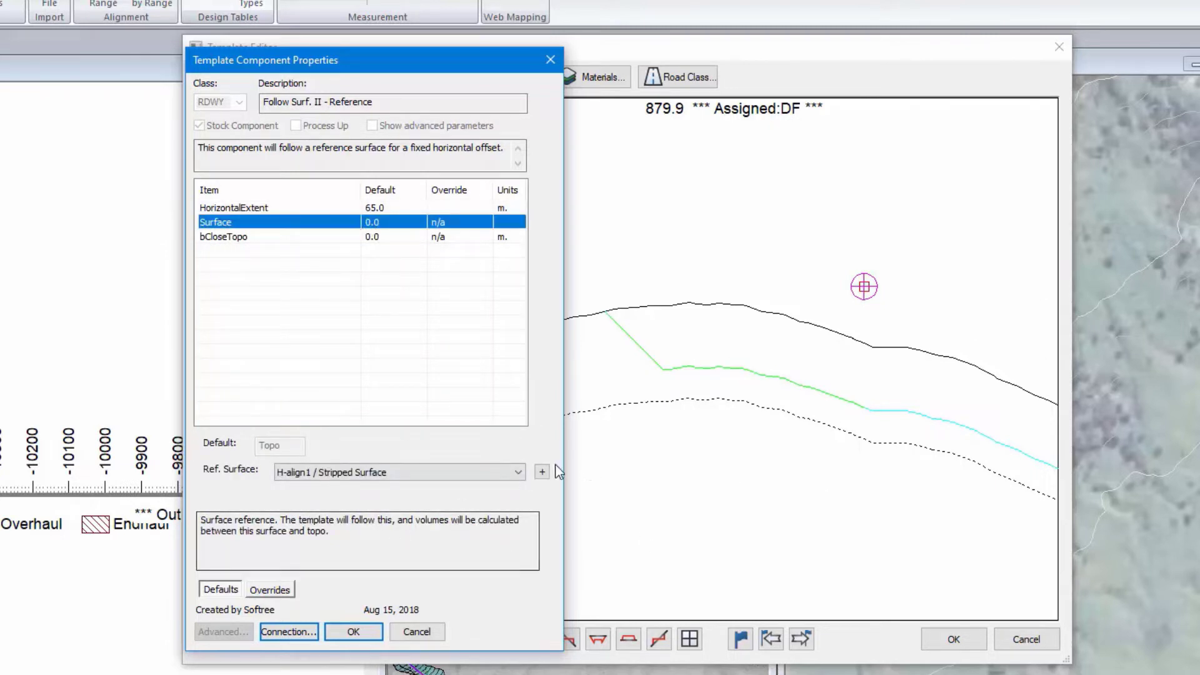
pyautogui.click(515, 475)
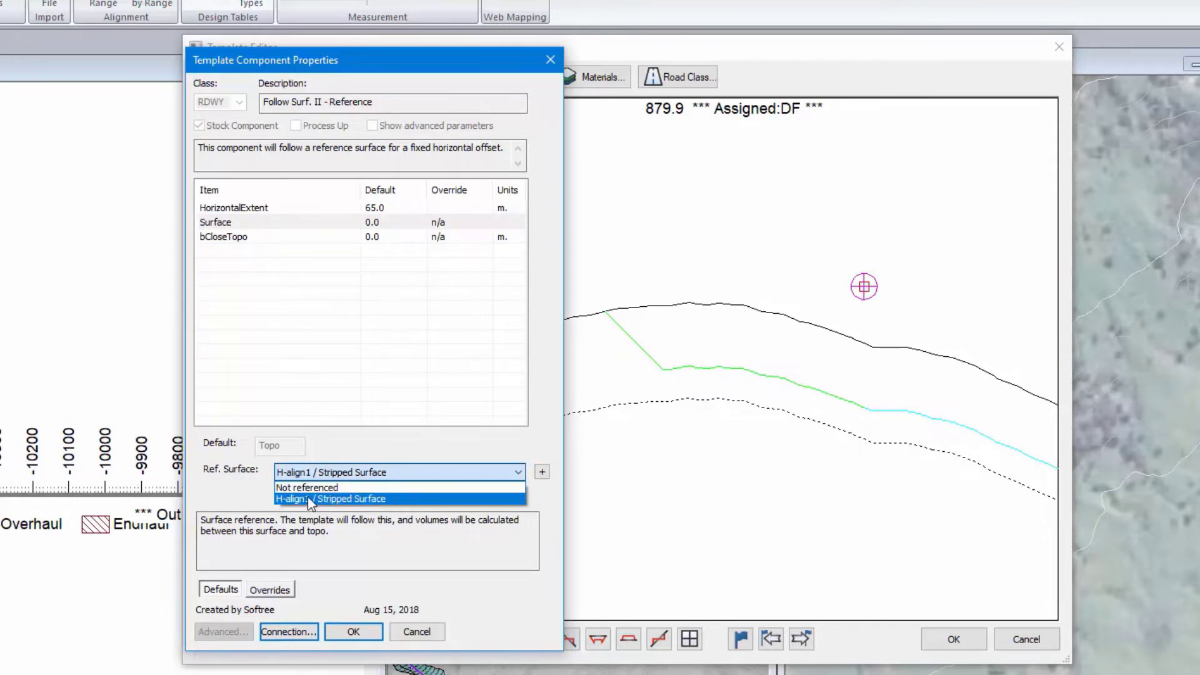
pyautogui.click(365, 499)
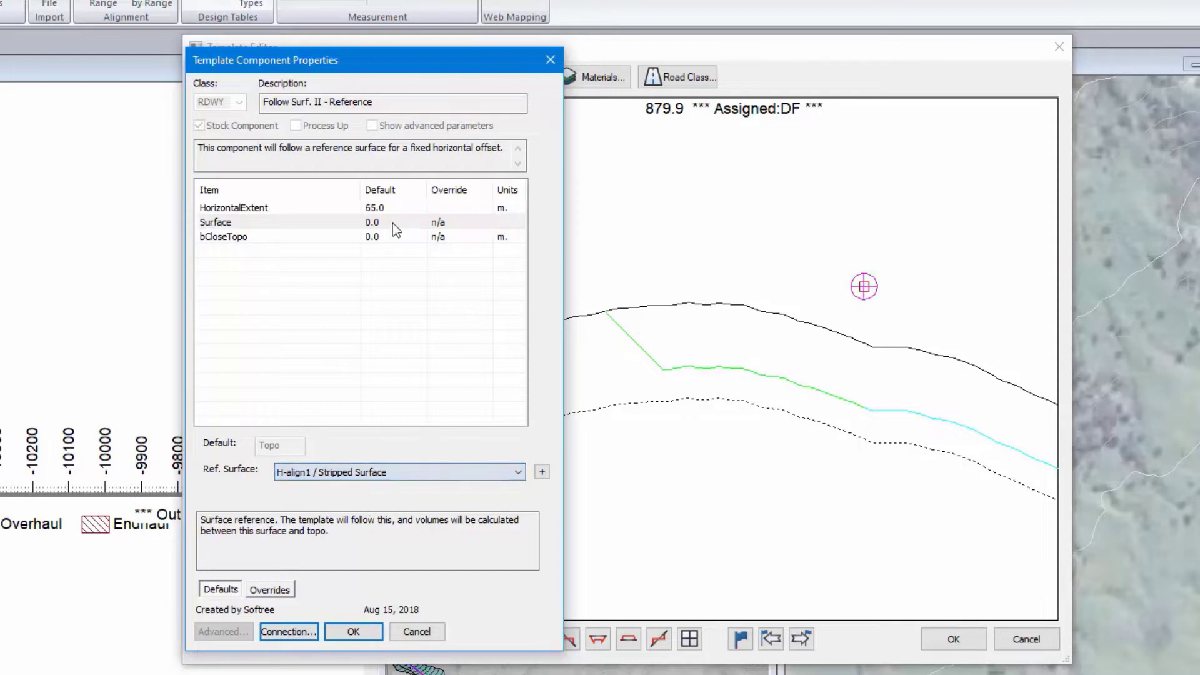
pyautogui.click(369, 238)
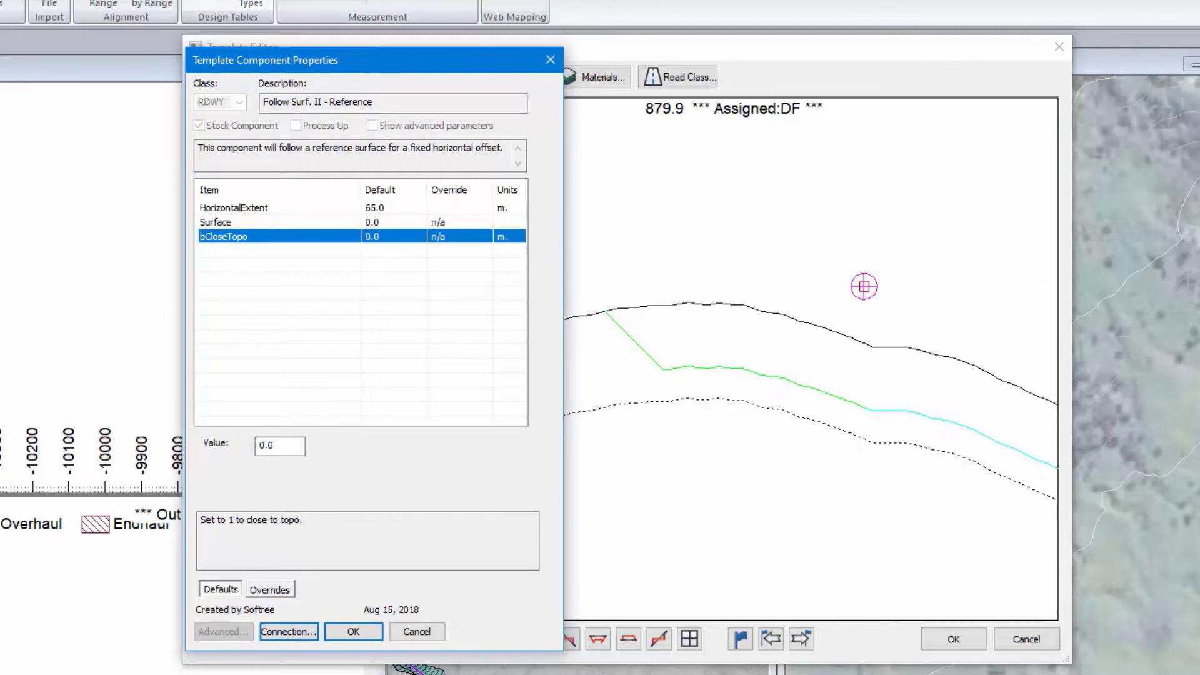
pyautogui.click(351, 632)
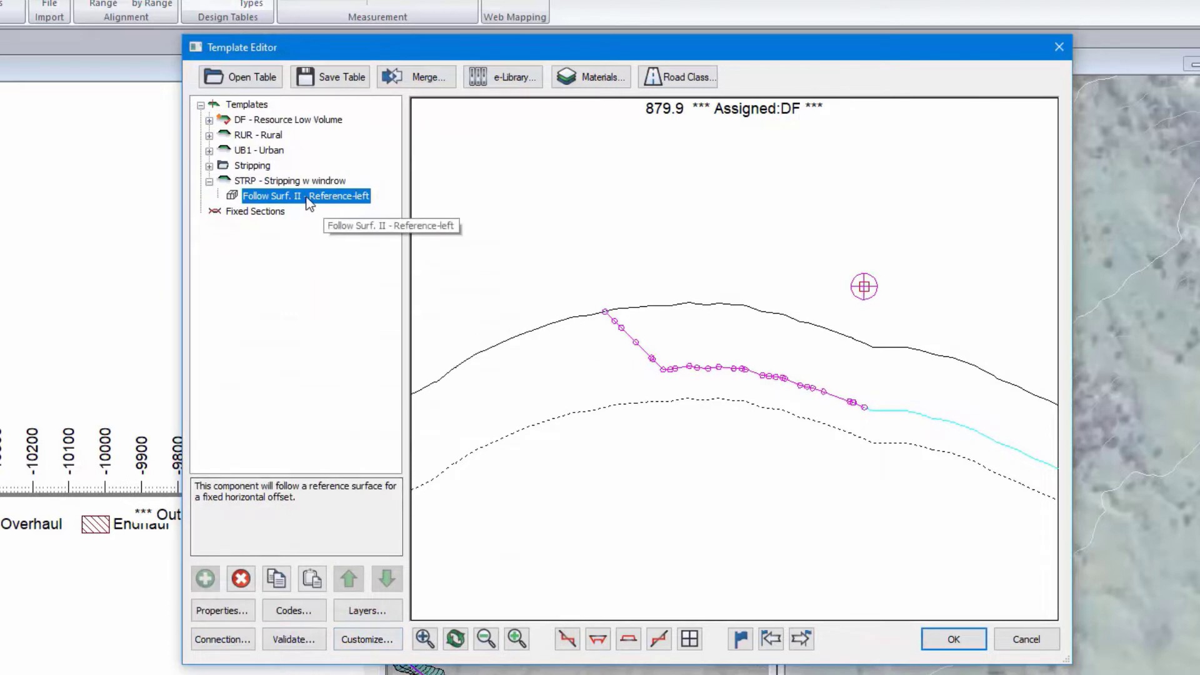
pyautogui.click(719, 326)
pyautogui.scroll(-2, 658, 291)
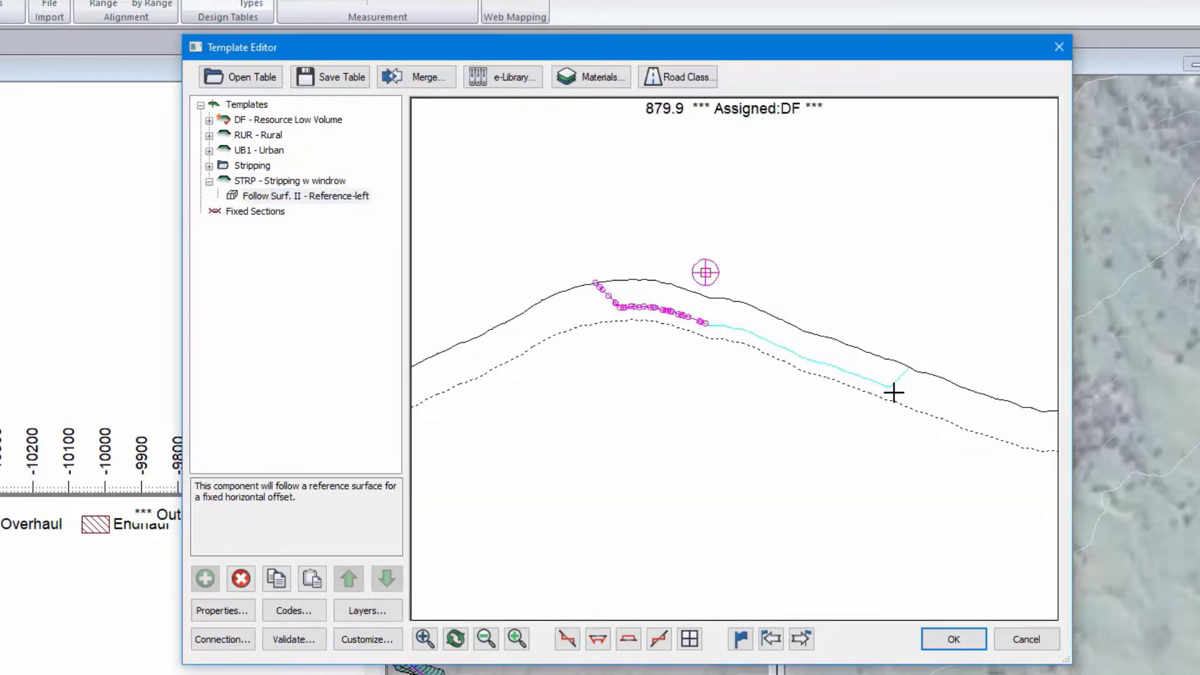
pyautogui.moveTo(945, 407)
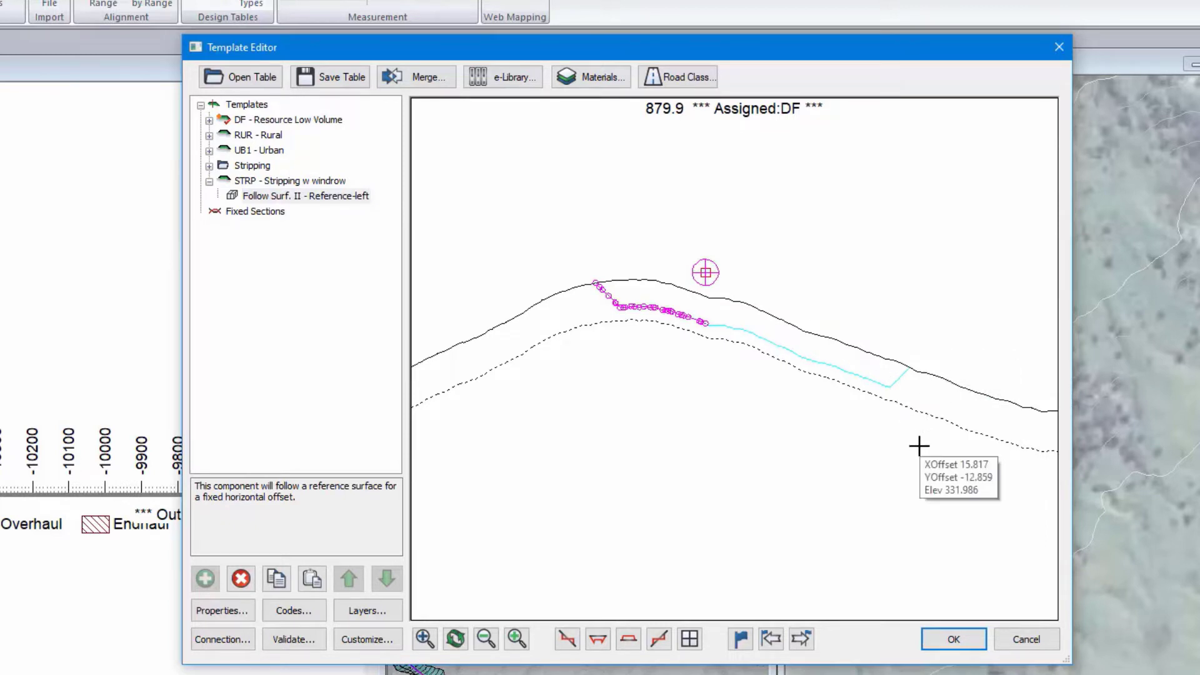
pyautogui.moveTo(726, 326)
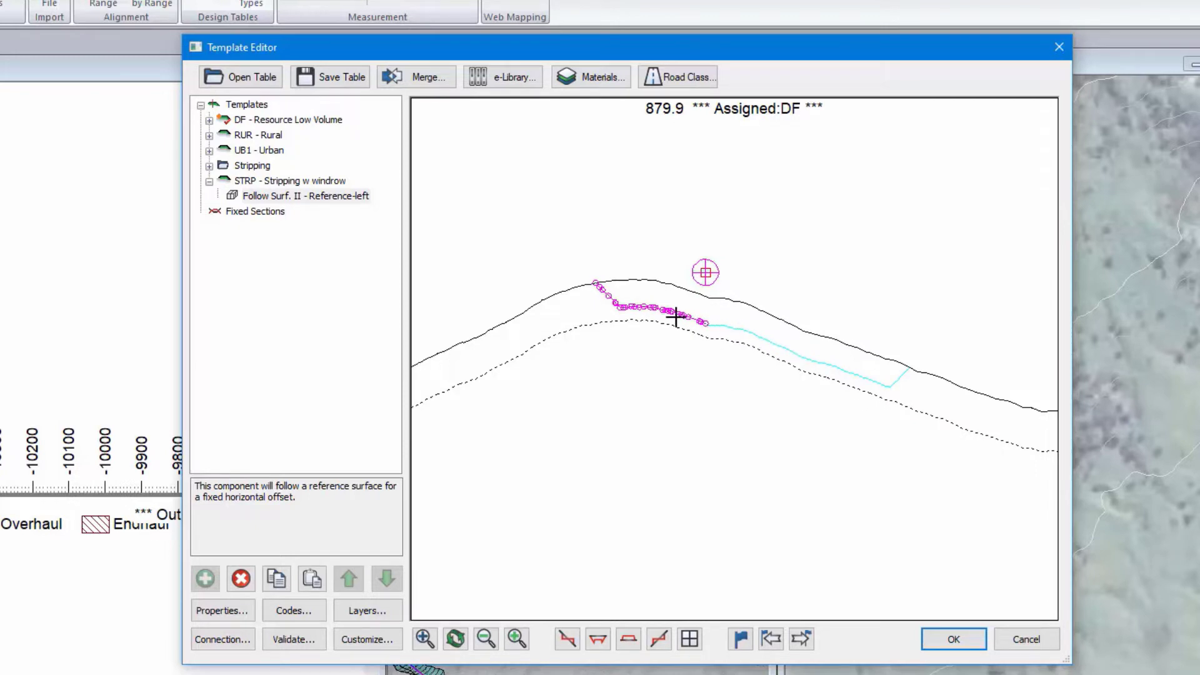
# Change the layer of the STRP template's Follow Surf. II - Reference-left component from subgrade material to Srf5 - Layer 5 above subgrade
pyautogui.moveTo(664, 308)
pyautogui.click(366, 611)
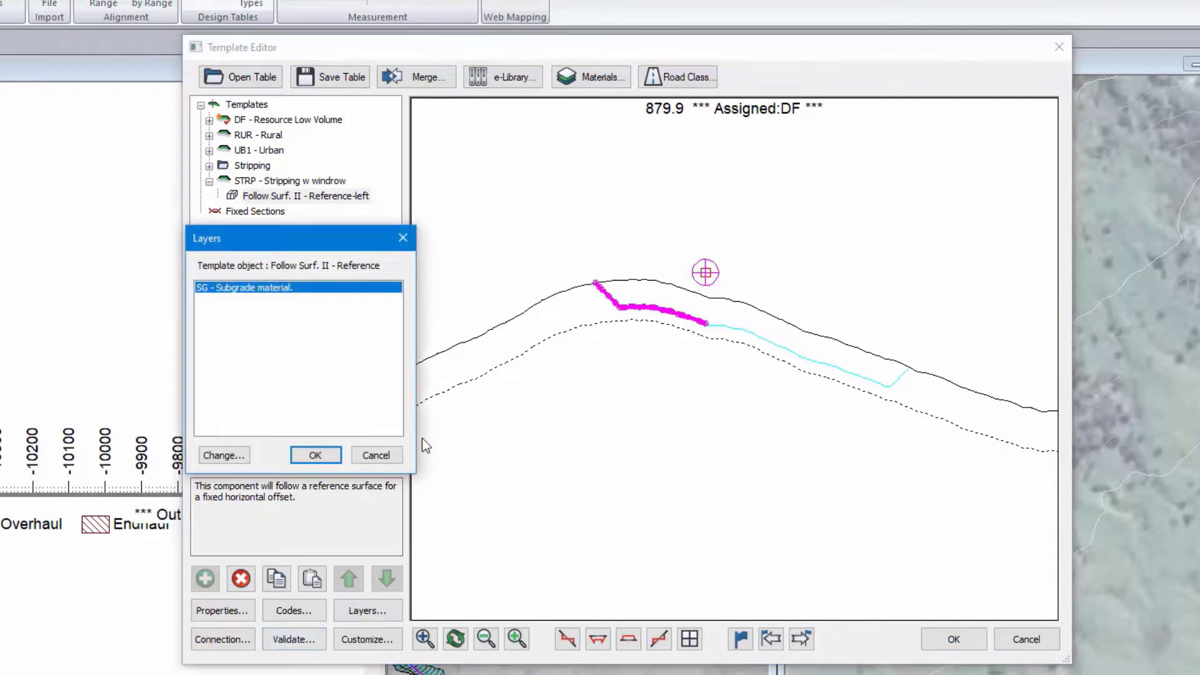
pyautogui.click(240, 449)
pyautogui.click(252, 358)
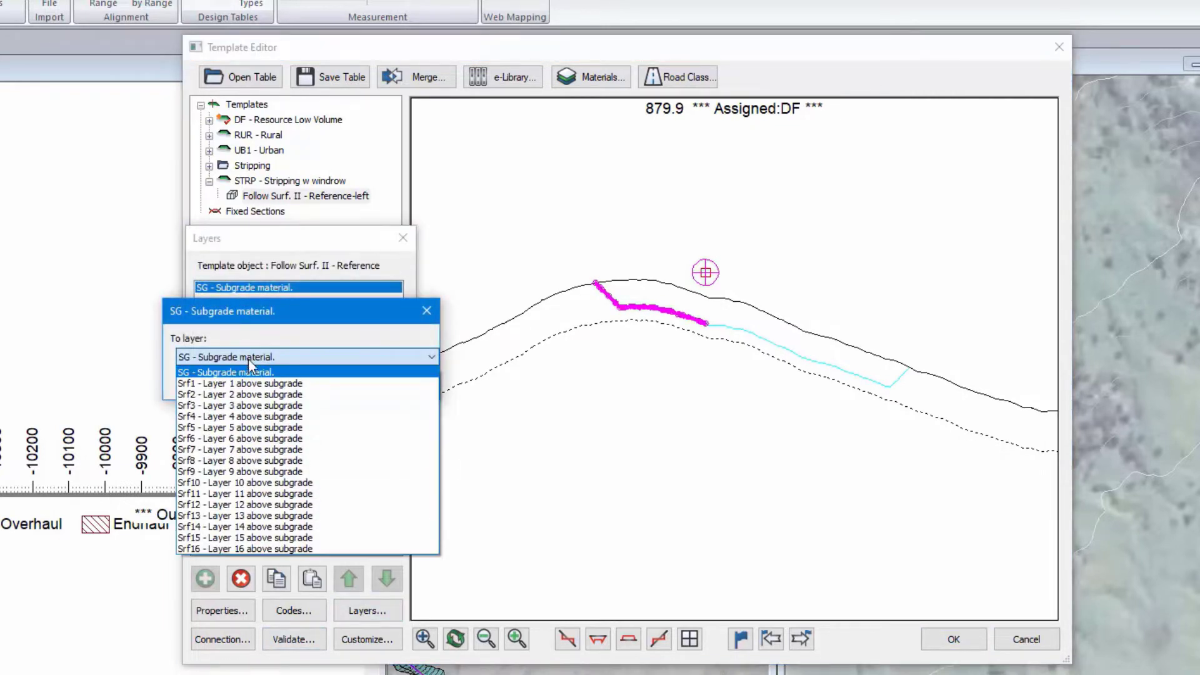
pyautogui.click(210, 426)
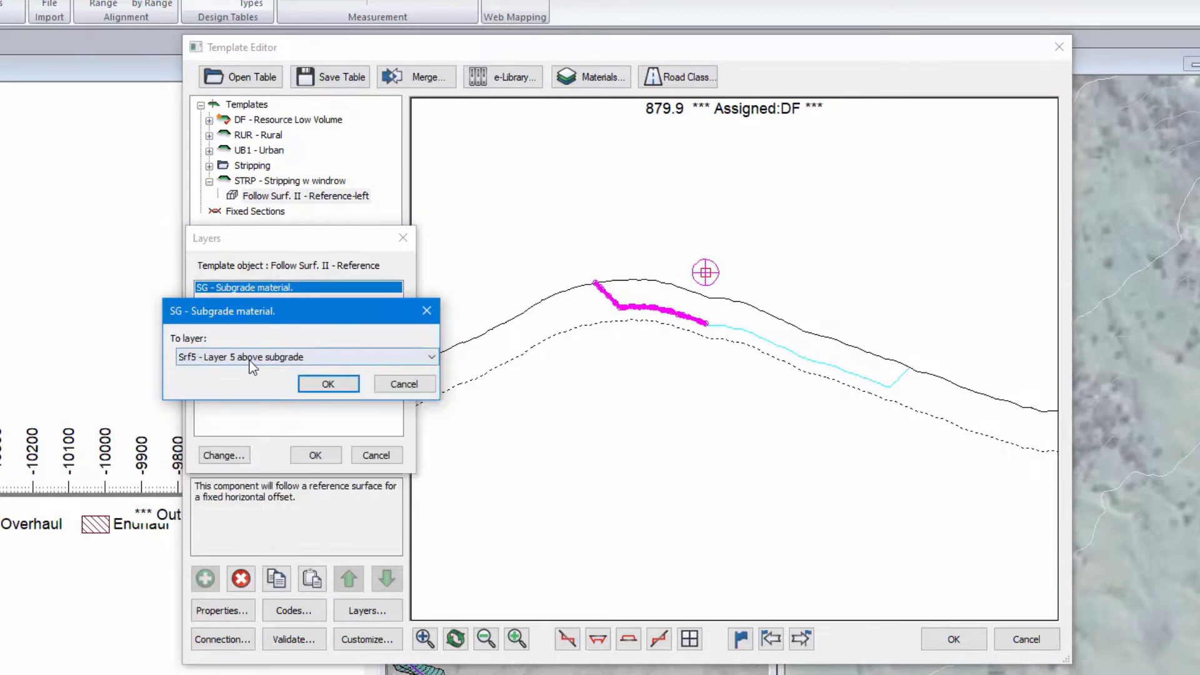
pyautogui.click(324, 384)
pyautogui.click(338, 454)
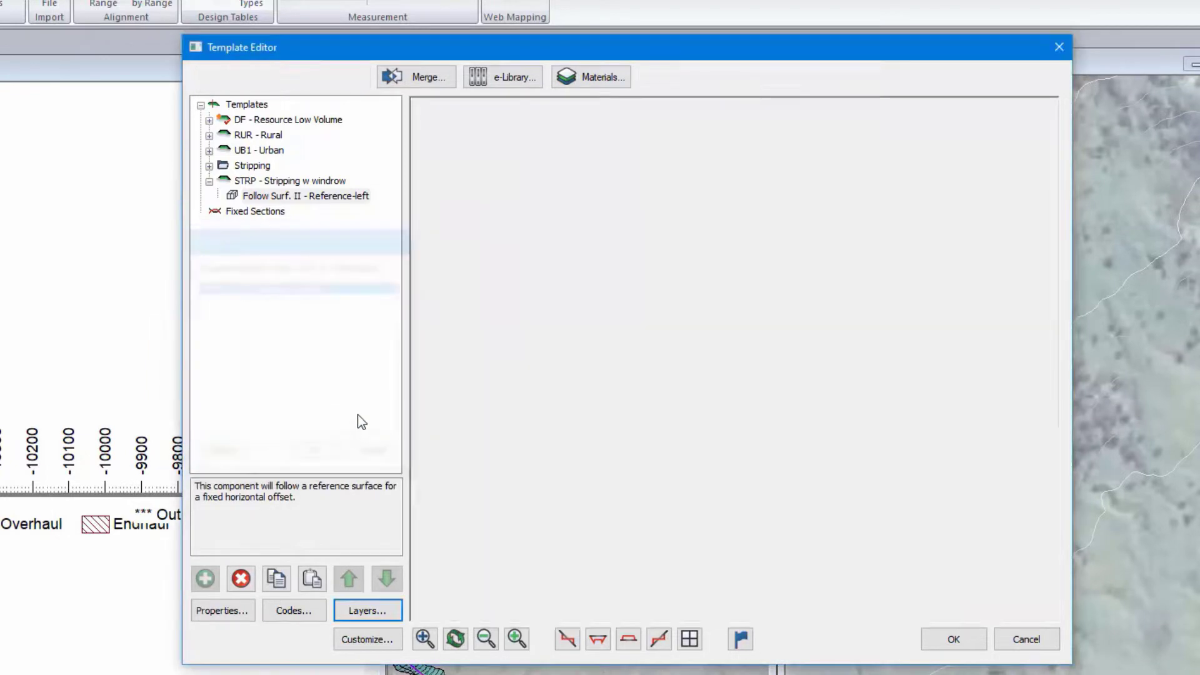
# Copy the STRP template's Follow Surf. II - Reference-left component and paste it as a new right-side component
pyautogui.rightClick(302, 197)
pyautogui.click(366, 299)
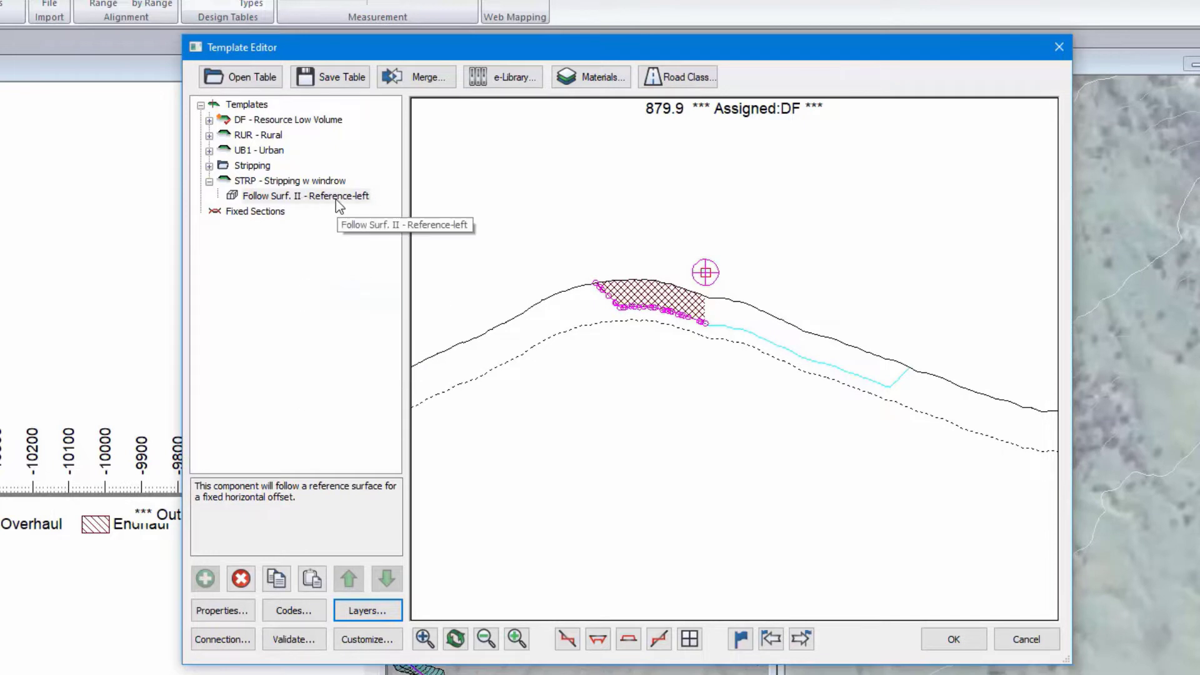
pyautogui.rightClick(335, 200)
pyautogui.moveTo(434, 314)
pyautogui.click(543, 371)
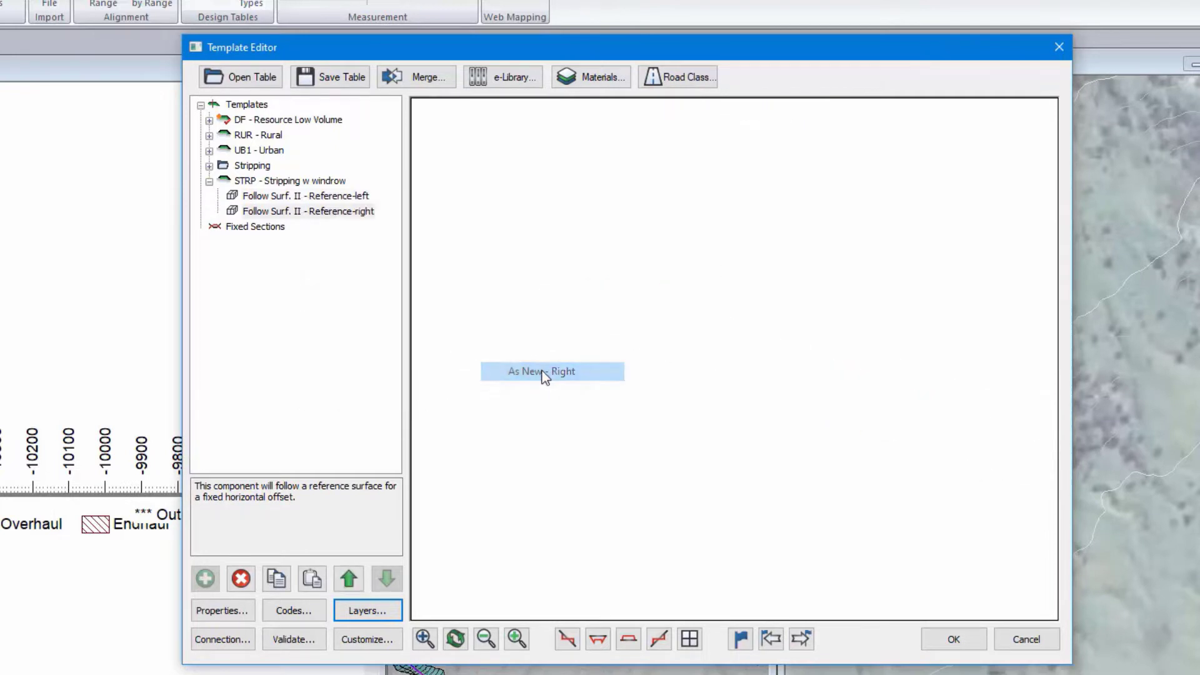
# Examine the connection settings of the Windrow Pile (BETA)-left component in the Stripping folder, leaving them as they are
pyautogui.click(209, 166)
pyautogui.rightClick(300, 196)
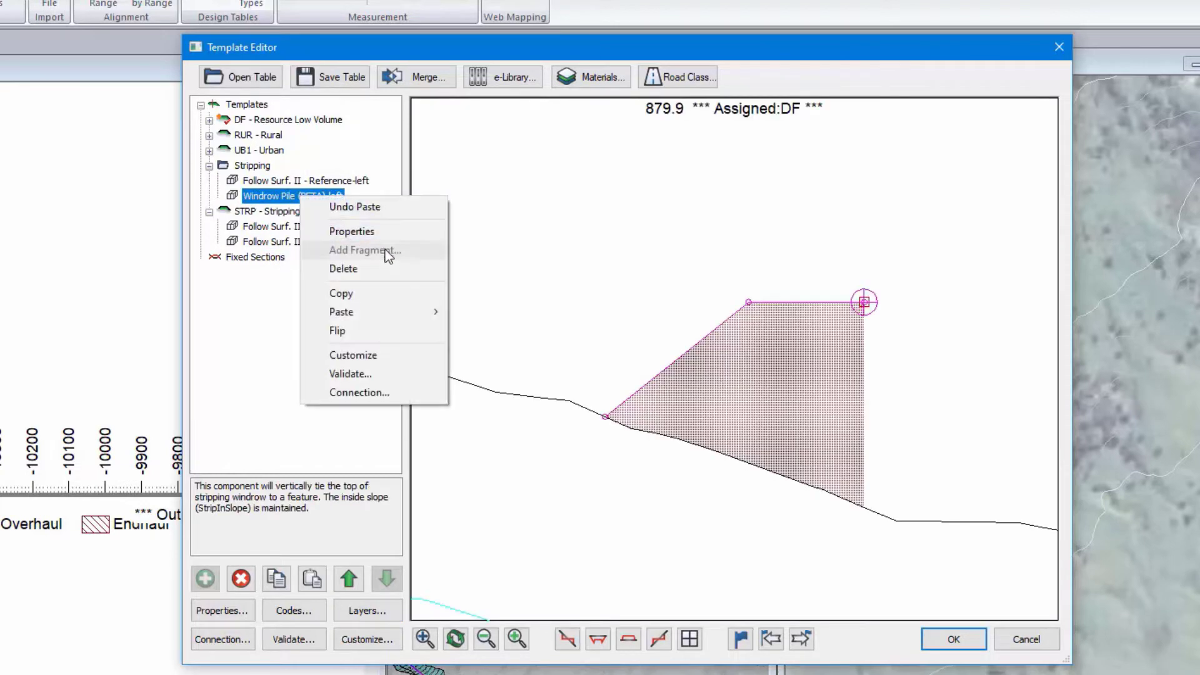
pyautogui.click(907, 65)
pyautogui.click(268, 227)
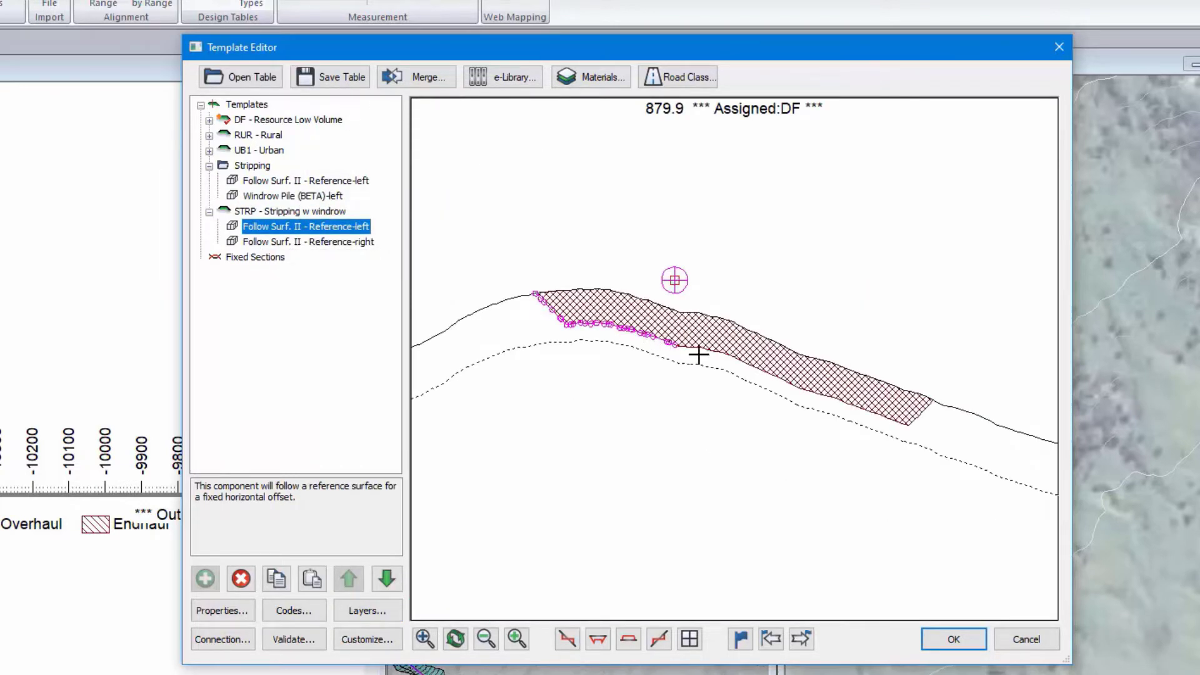
pyautogui.click(280, 198)
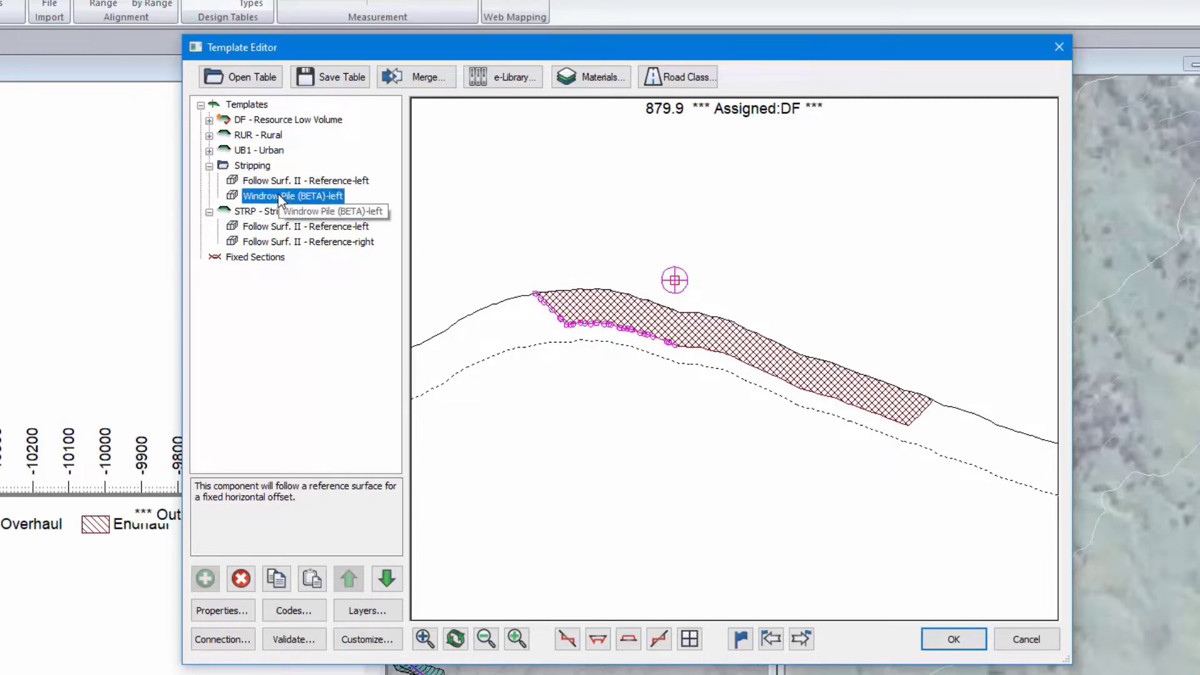
pyautogui.click(223, 642)
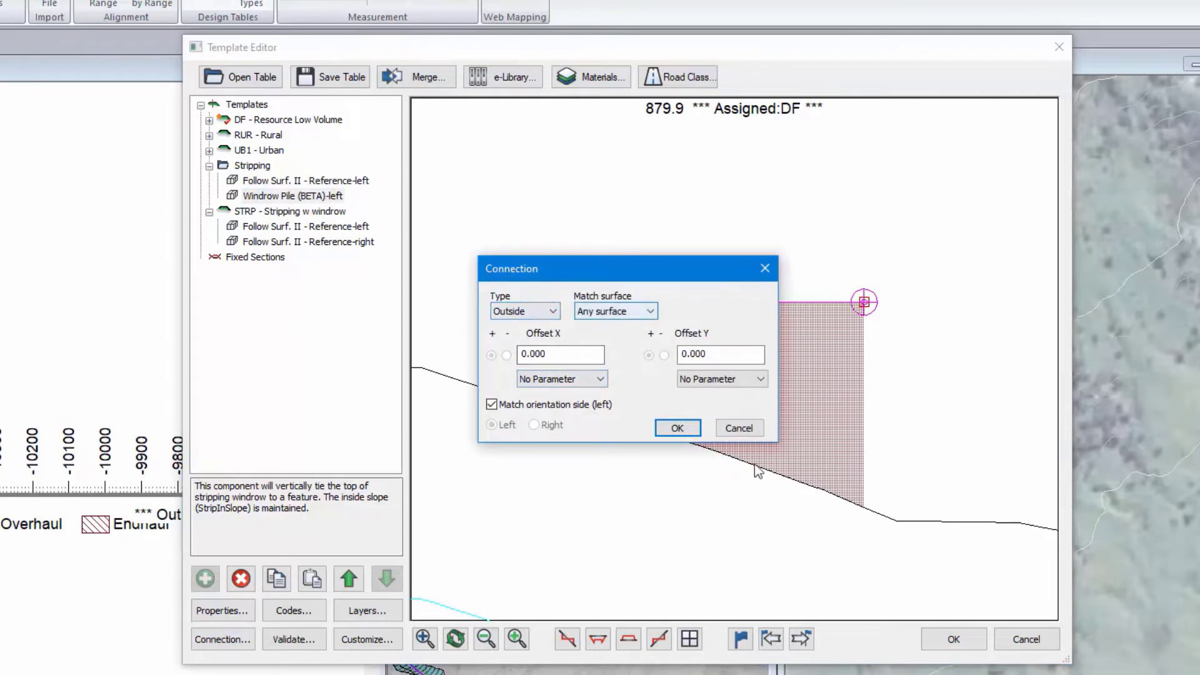
pyautogui.click(745, 430)
# Copy the Windrow Pile (BETA)-left component from the Stripping folder into the STRP template as new
pyautogui.rightClick(253, 199)
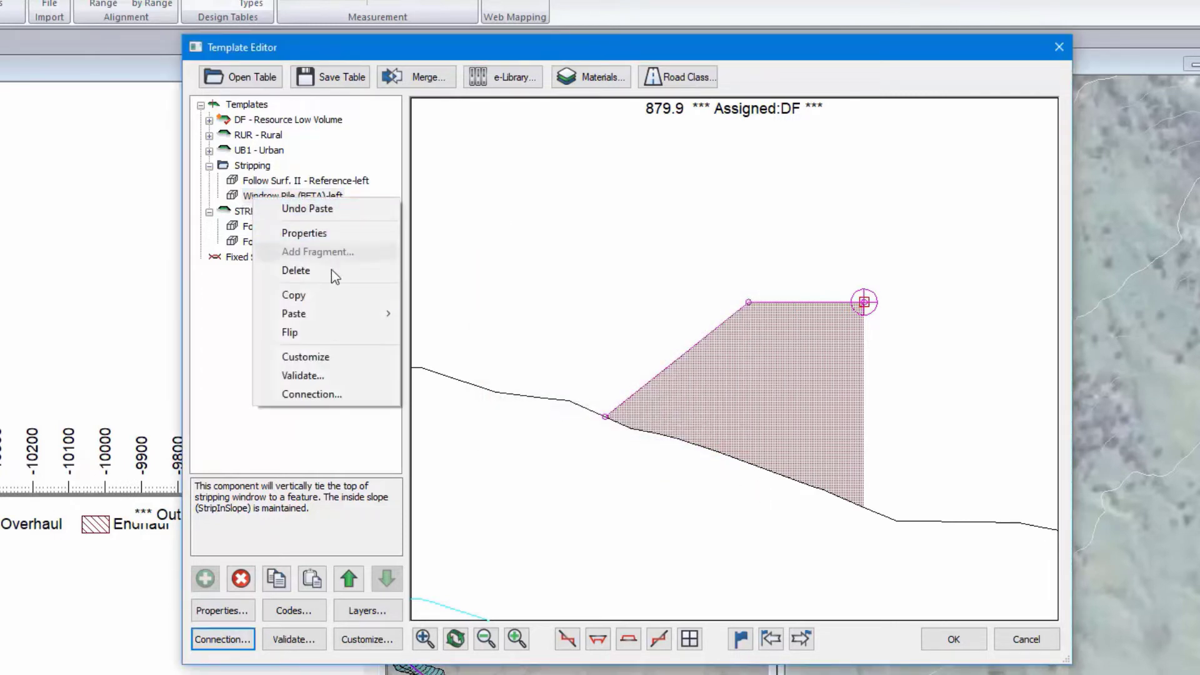
pyautogui.click(325, 290)
pyautogui.rightClick(269, 244)
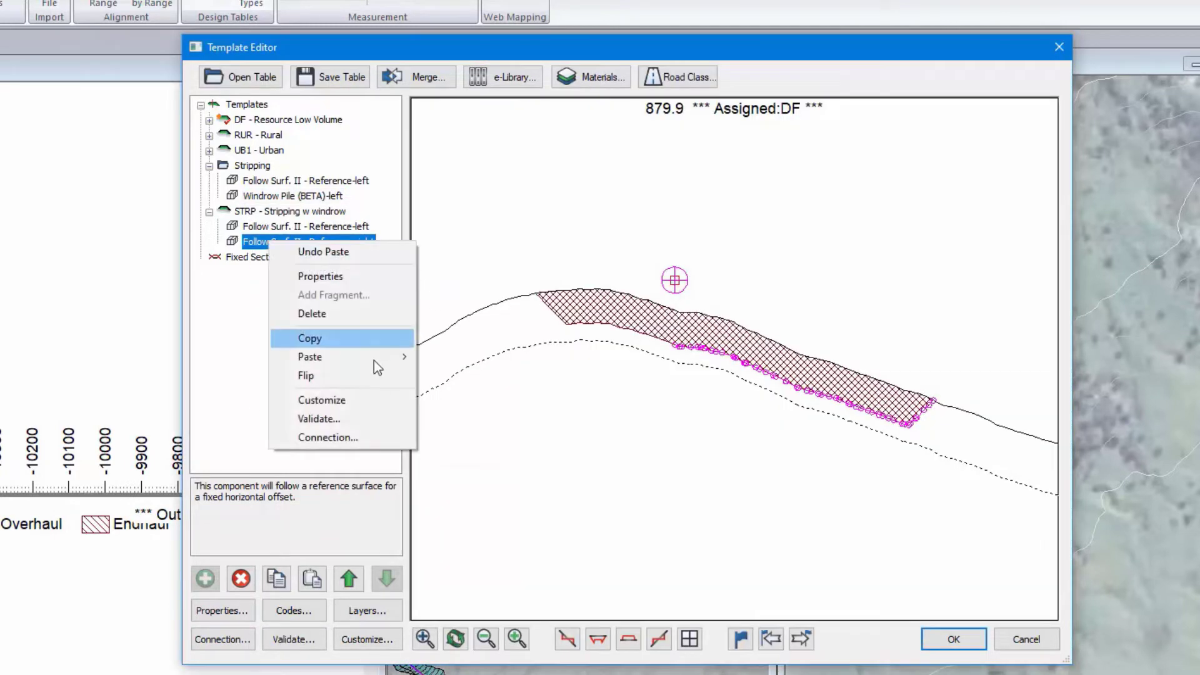
pyautogui.moveTo(413, 355)
pyautogui.click(466, 394)
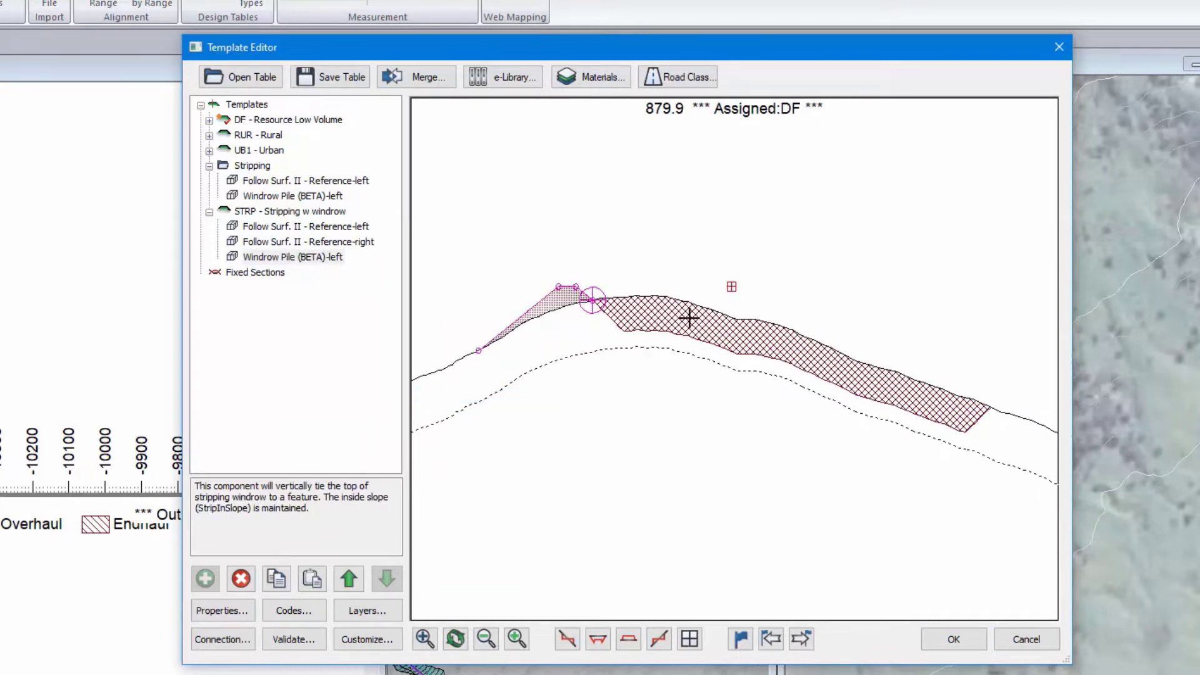
# Review the WindrowHeight parameter of the STRP template's Windrow Pile (BETA)-left component and close its properties without changes
pyautogui.click(761, 318)
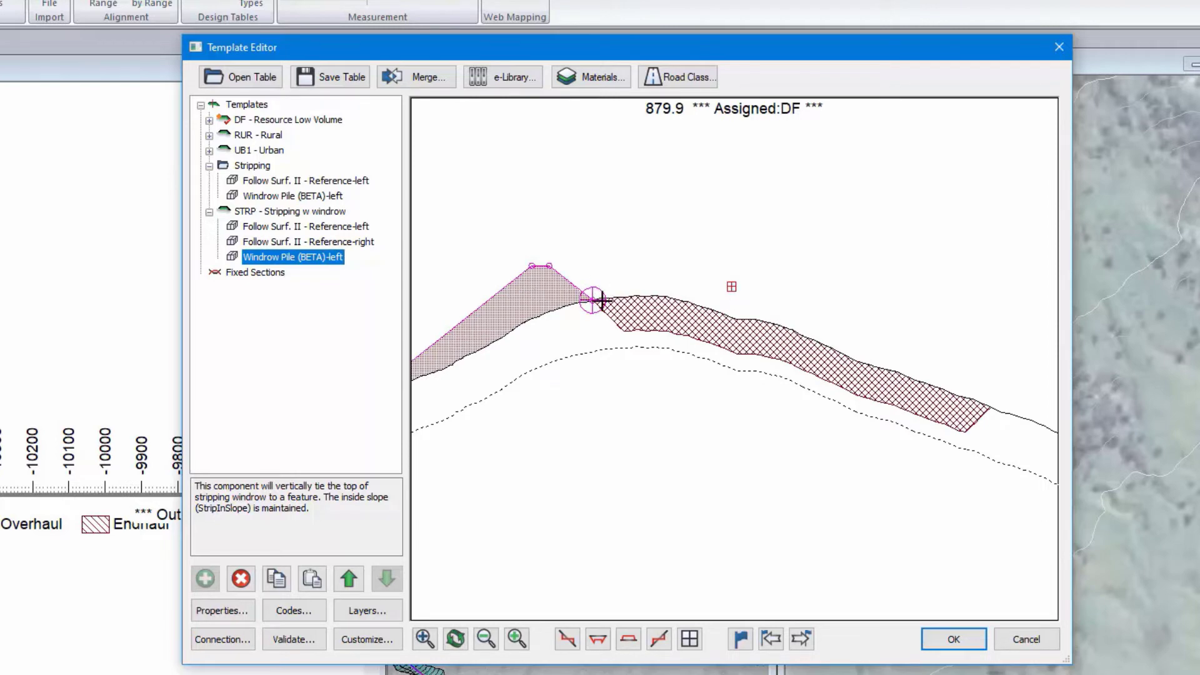
pyautogui.doubleClick(266, 257)
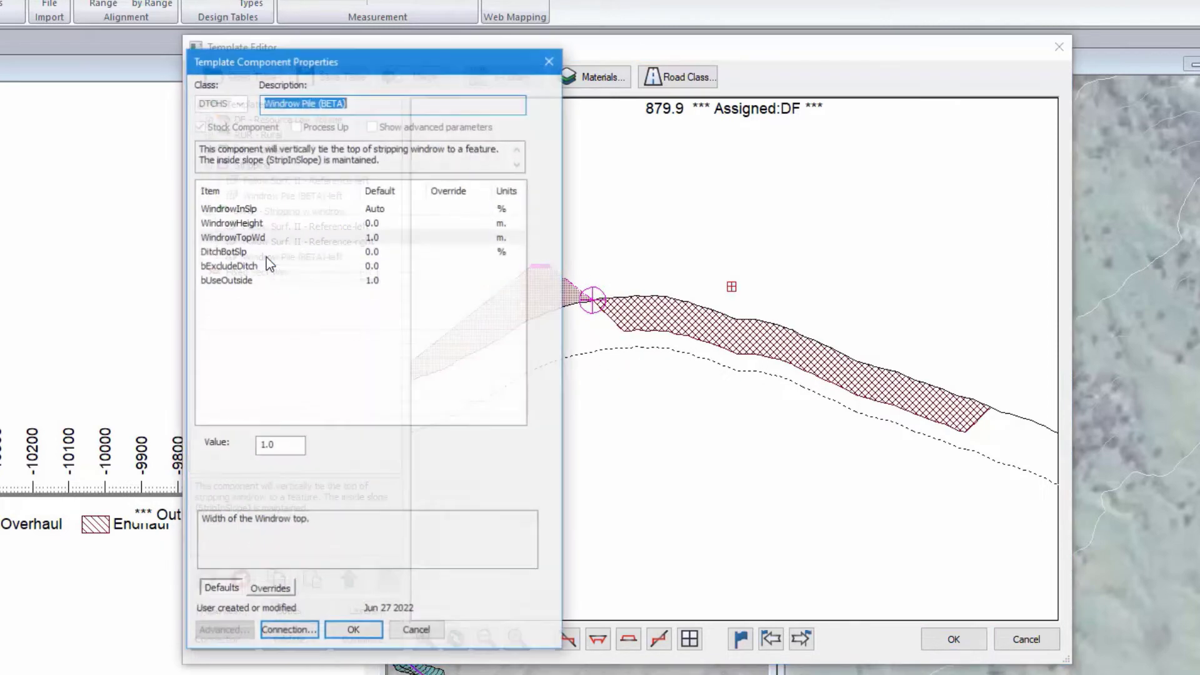
pyautogui.click(287, 223)
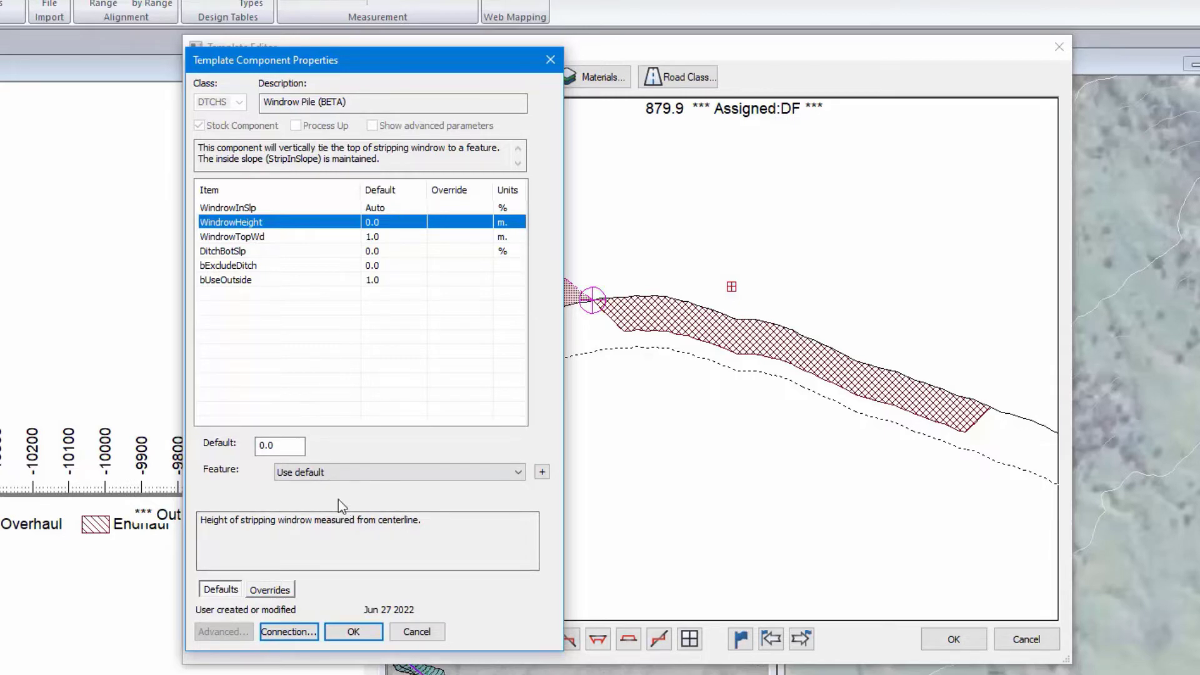
pyautogui.click(416, 632)
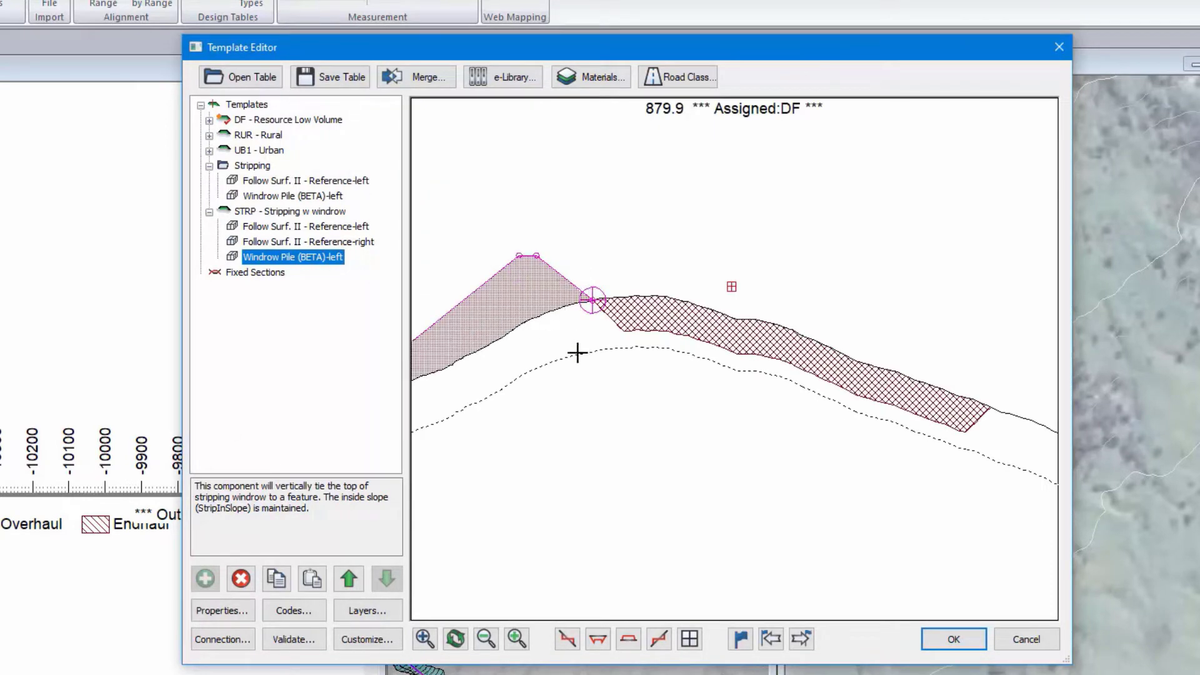
# Copy the STRP template's Windrow Pile (BETA)-left component and paste it as a new right-side component
pyautogui.rightClick(300, 257)
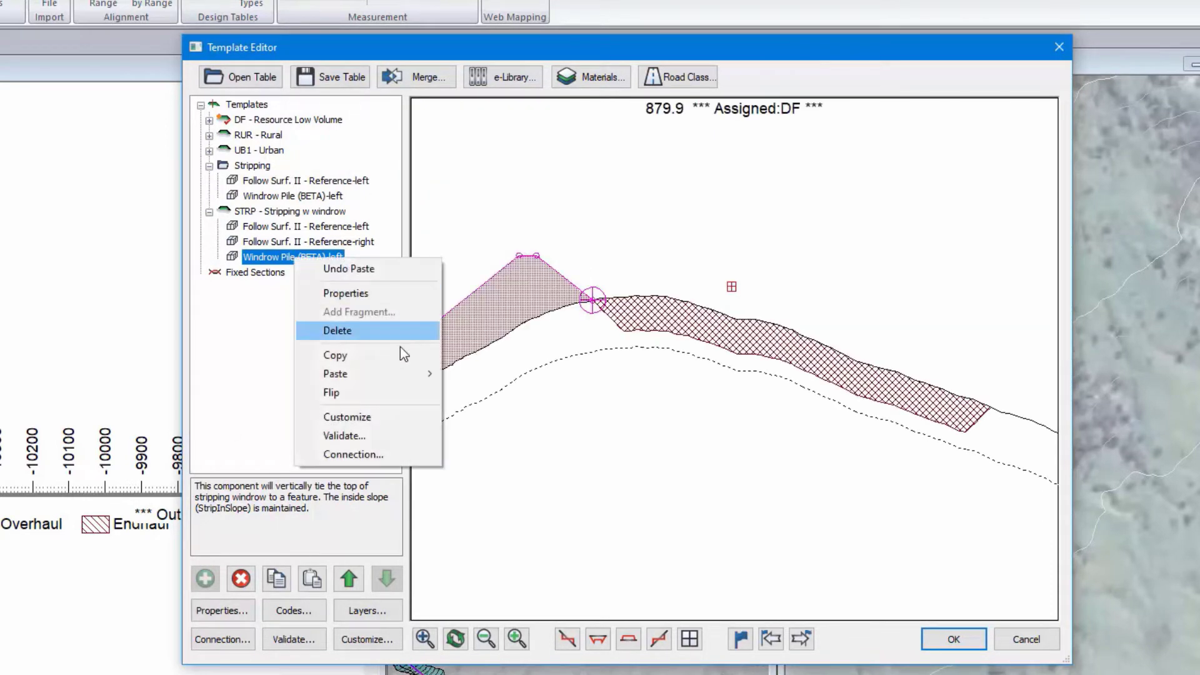
pyautogui.click(388, 355)
pyautogui.rightClick(372, 260)
pyautogui.moveTo(419, 375)
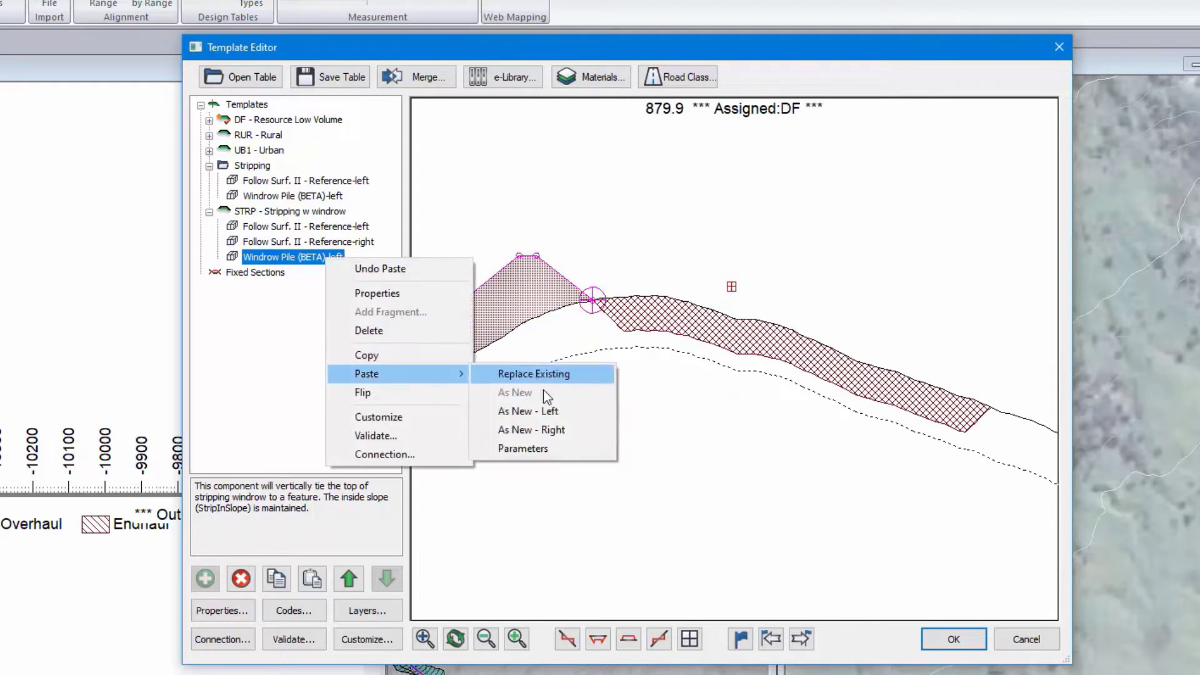
pyautogui.click(550, 433)
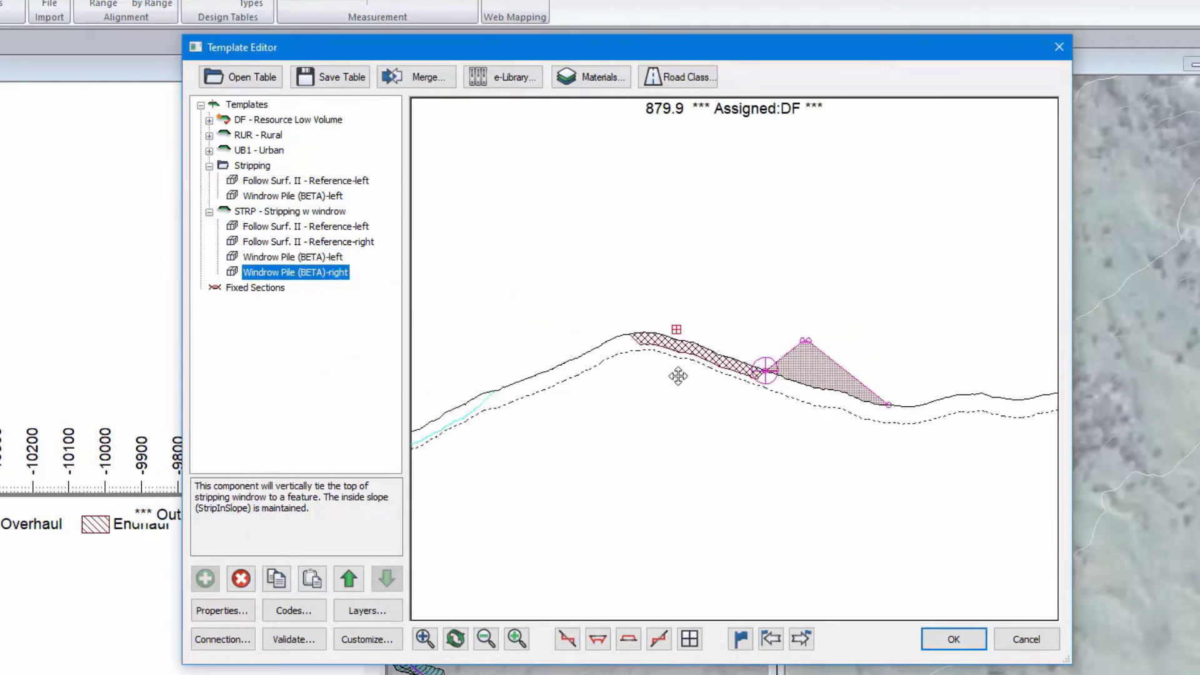
# Accept the template edits and recalculate all cross sections of the current alignment
pyautogui.click(329, 216)
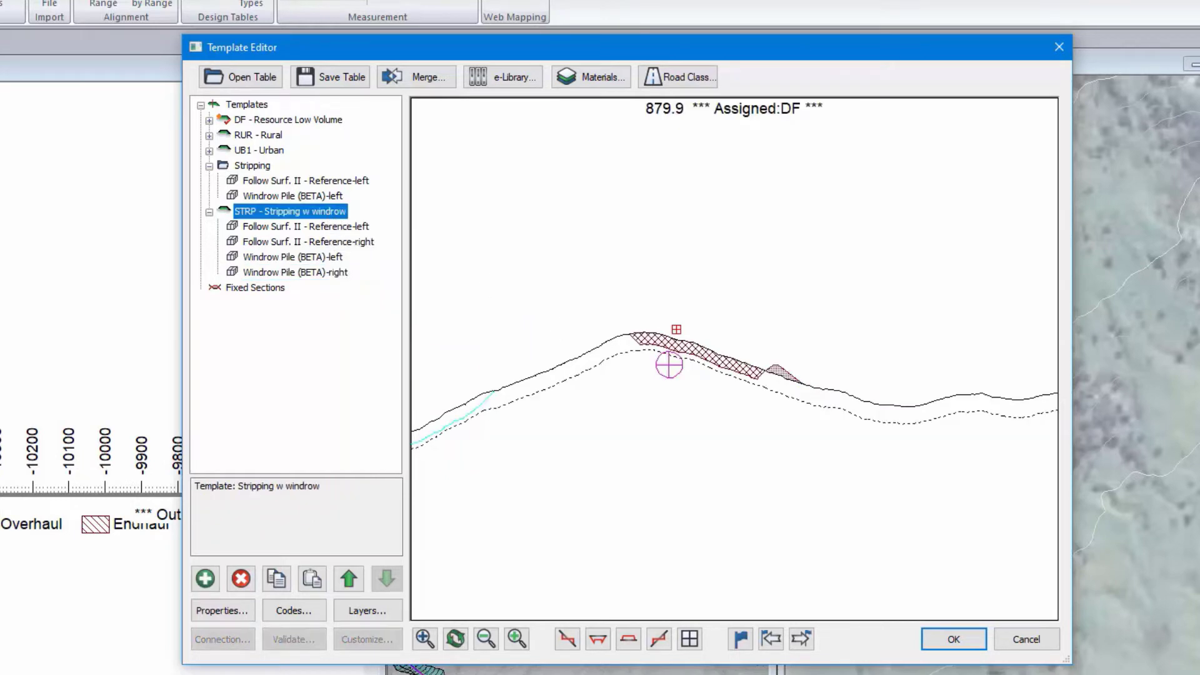
pyautogui.click(954, 639)
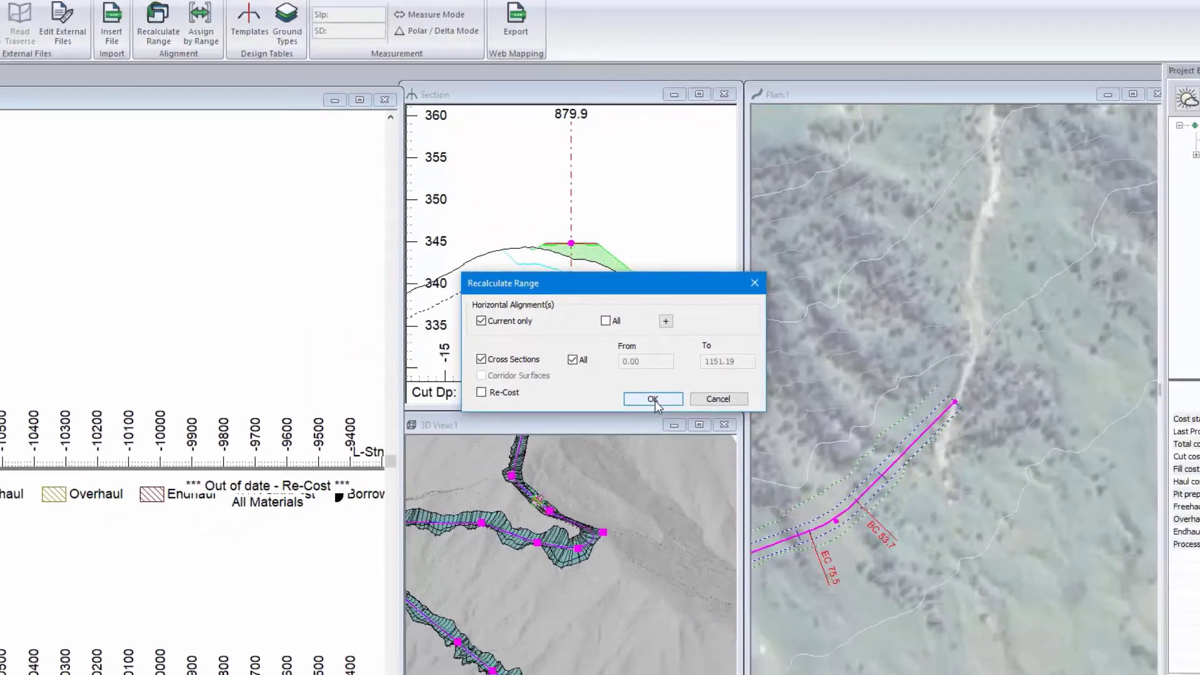
pyautogui.click(672, 415)
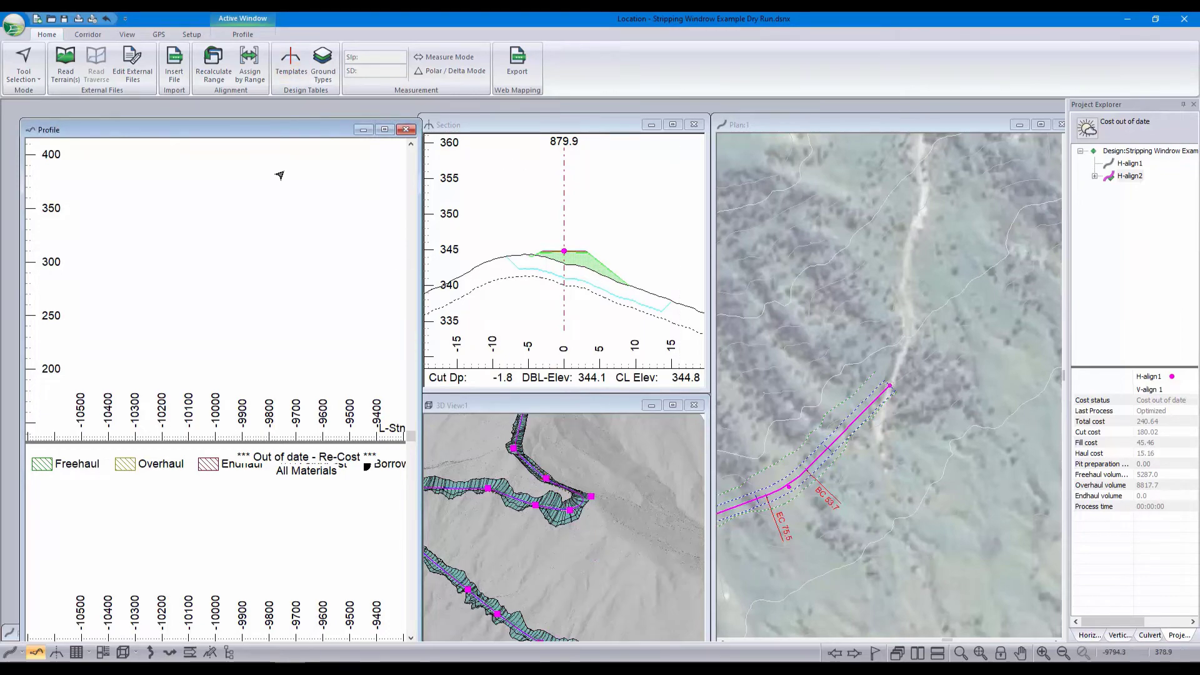
# Assign the STRP Stripping w windrow template to the alignment's full station range and recalculate all its cross sections
pyautogui.click(265, 71)
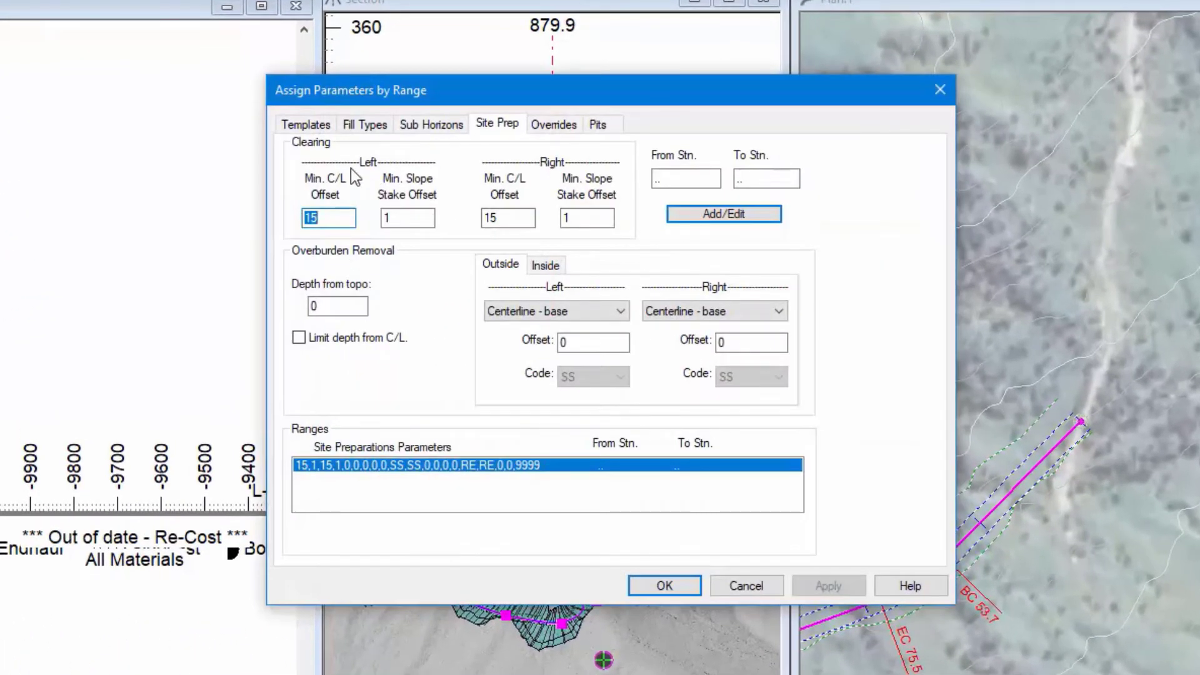
pyautogui.click(426, 208)
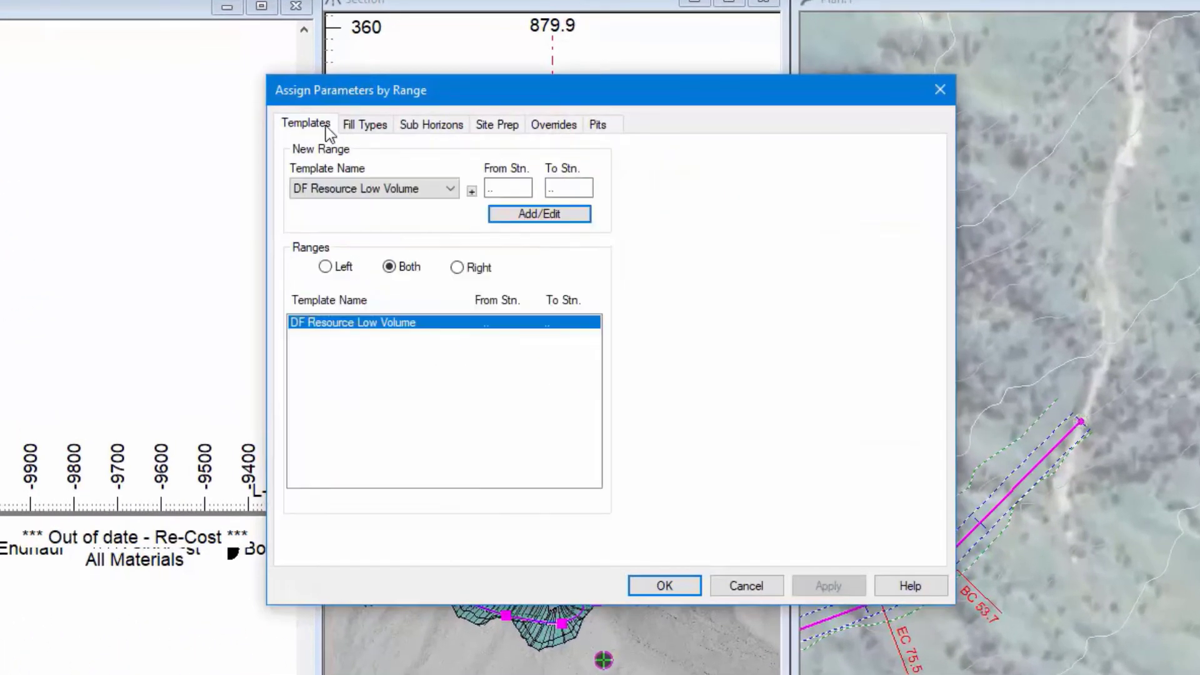
pyautogui.click(386, 190)
pyautogui.click(368, 248)
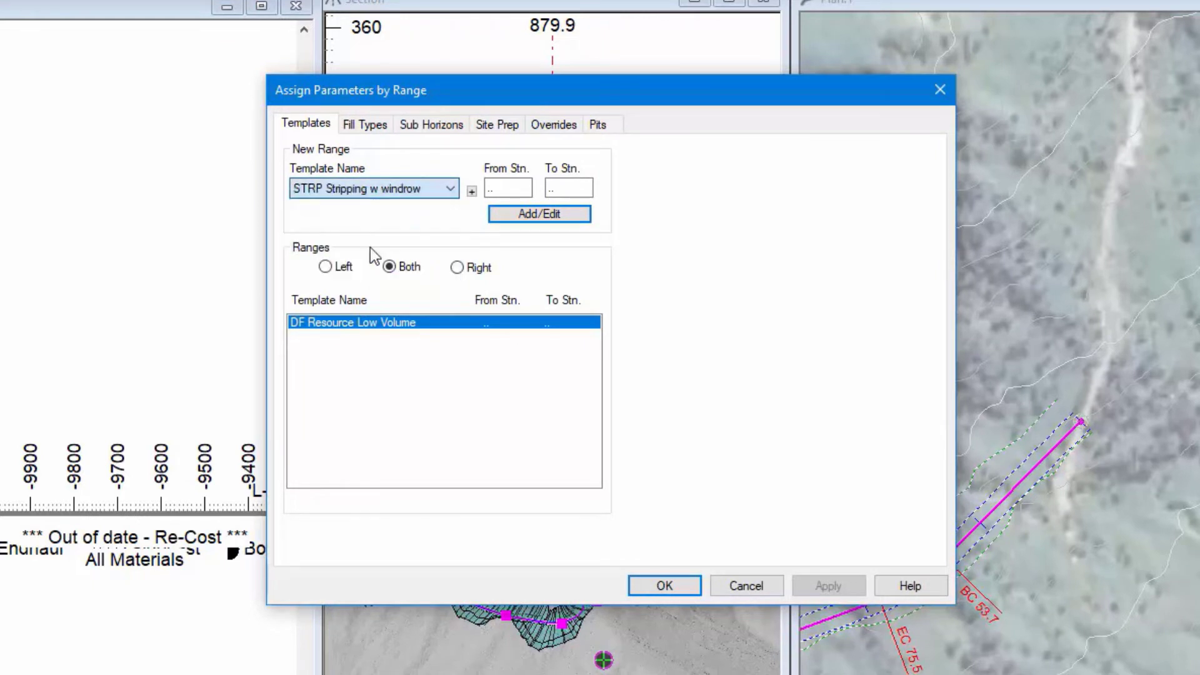
pyautogui.press('Tab')
pyautogui.press('Tab')
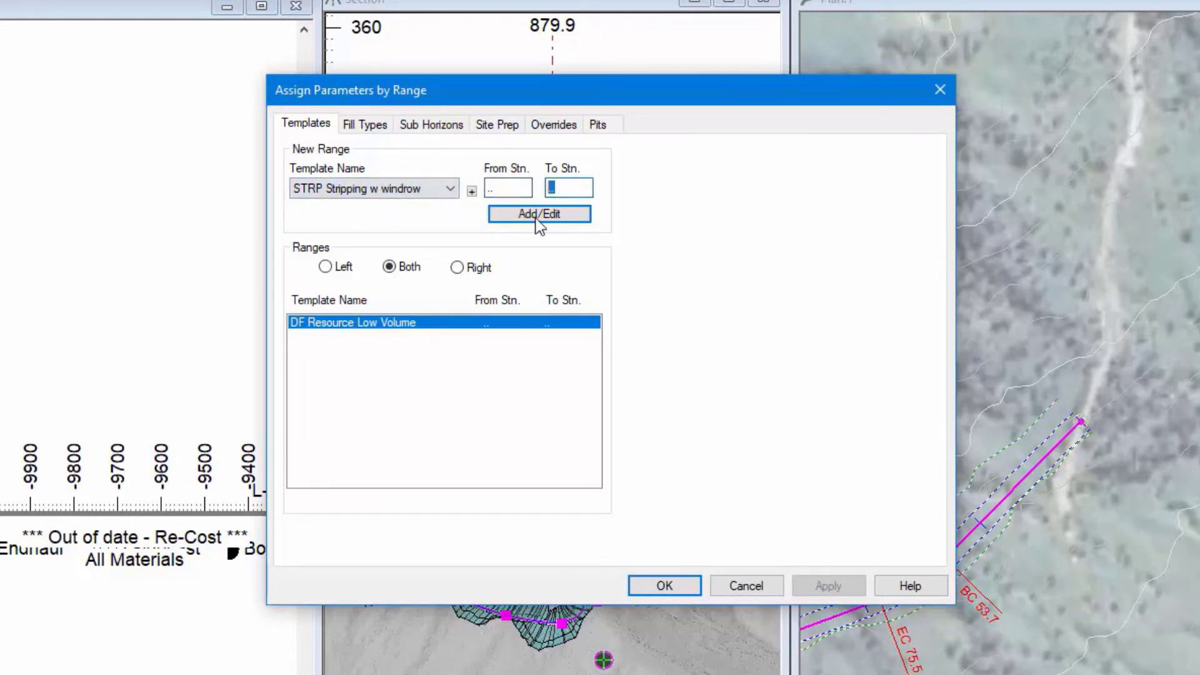
pyautogui.click(542, 216)
pyautogui.click(677, 587)
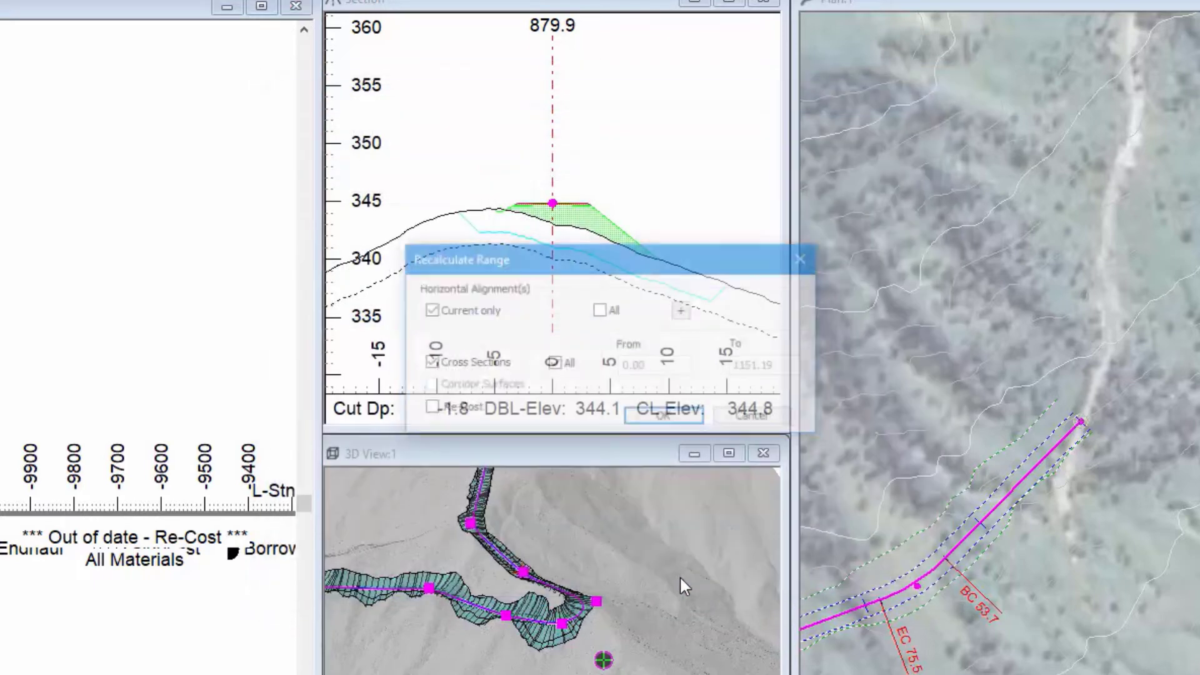
pyautogui.click(641, 413)
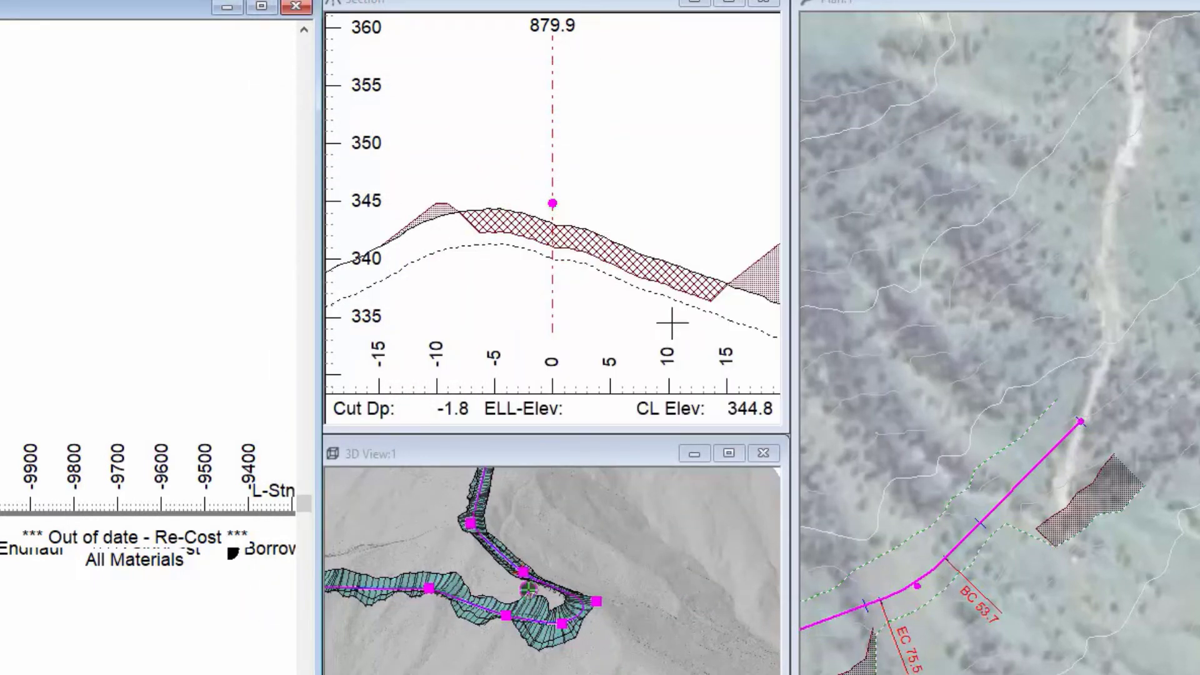
# Add a corridor surface from H-align2 to the 3D view's reference surfaces, using layer Srf6 - Layer 6 above subgrade
pyautogui.moveTo(619, 674); pyautogui.dragTo(622, 544, button='middle')
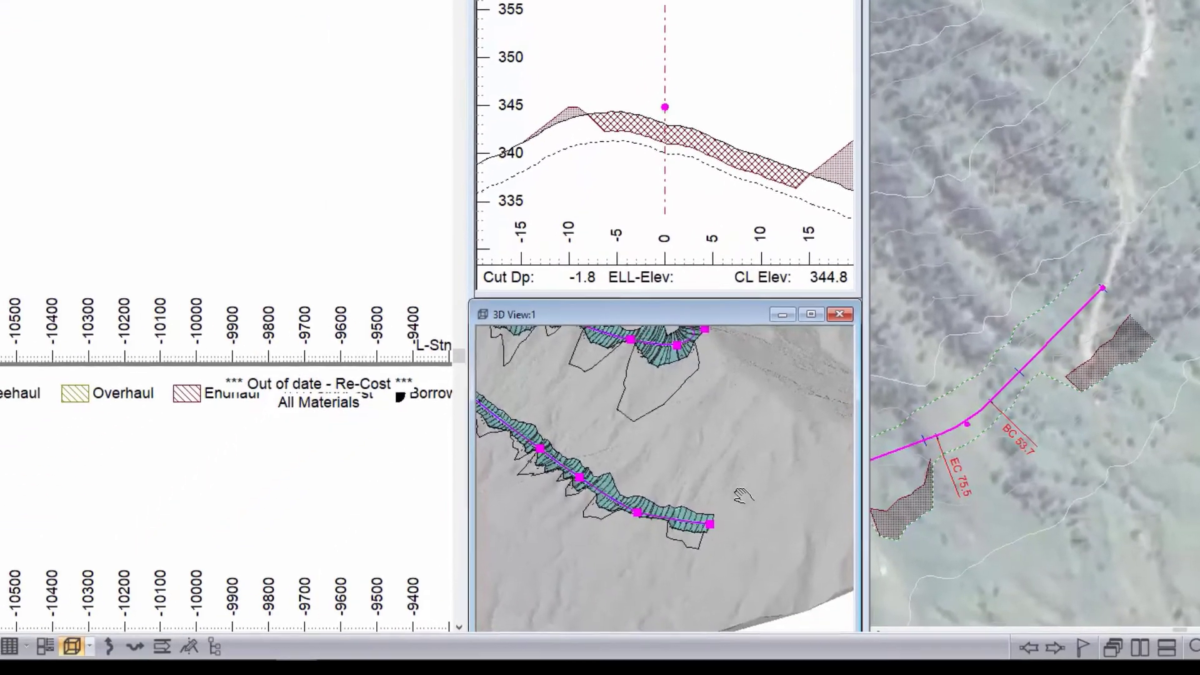
pyautogui.moveTo(743, 496); pyautogui.dragTo(750, 498, button='middle')
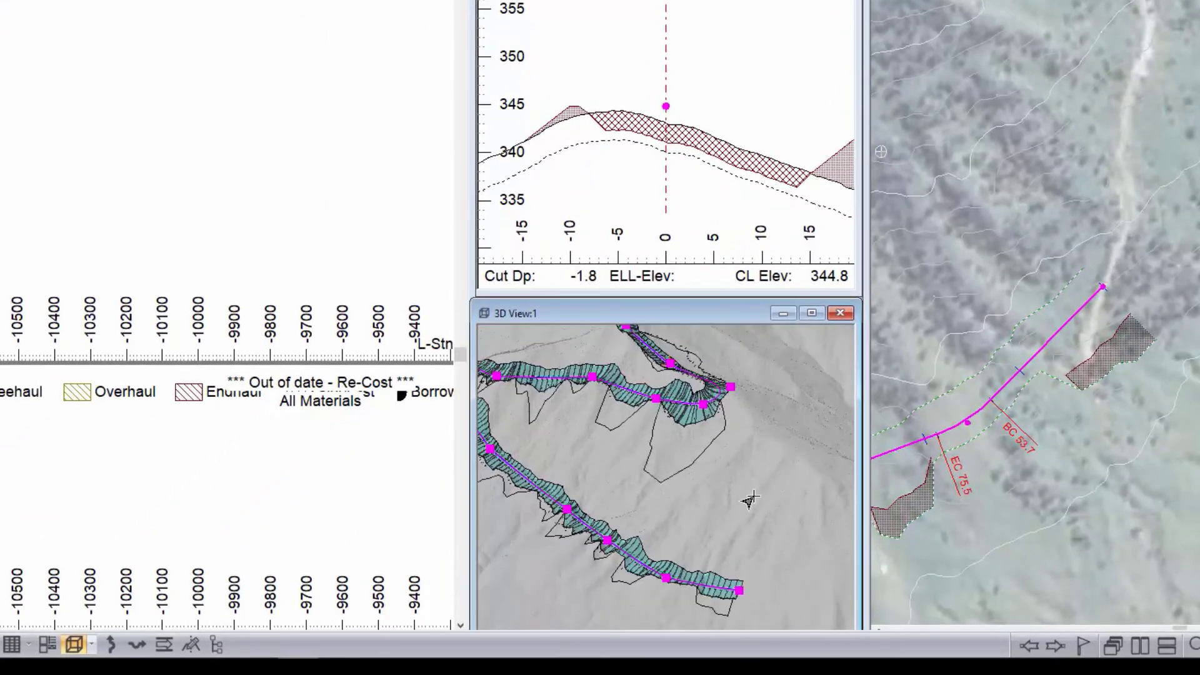
pyautogui.rightClick(680, 425)
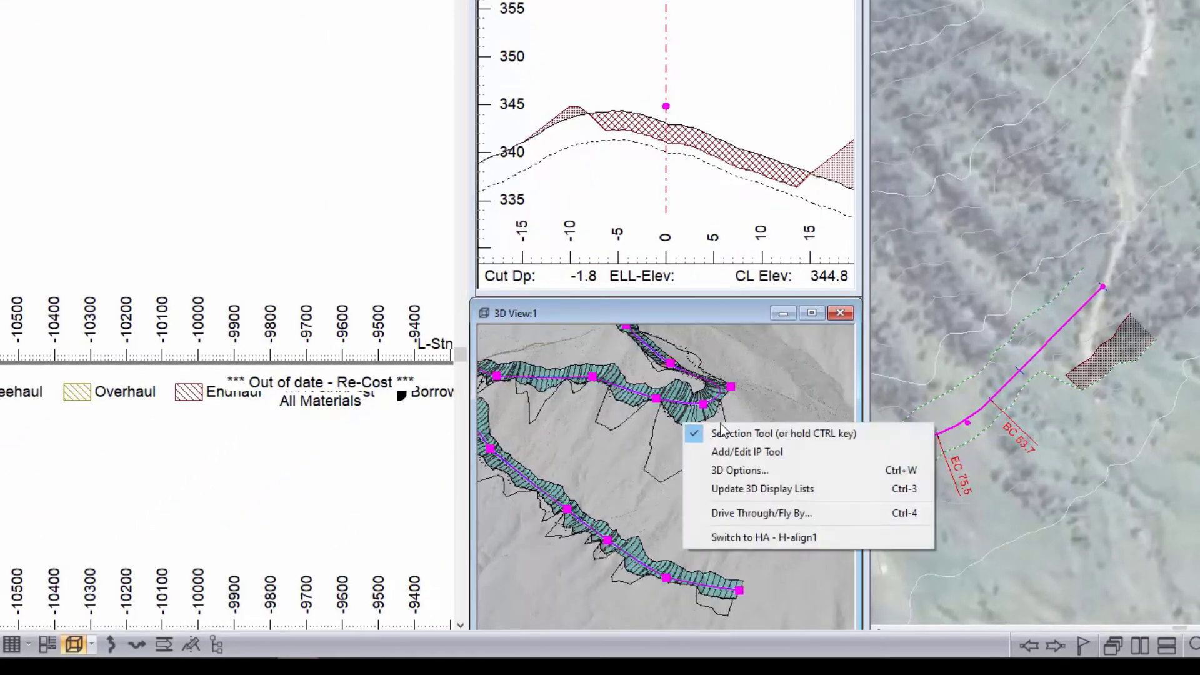
pyautogui.click(749, 472)
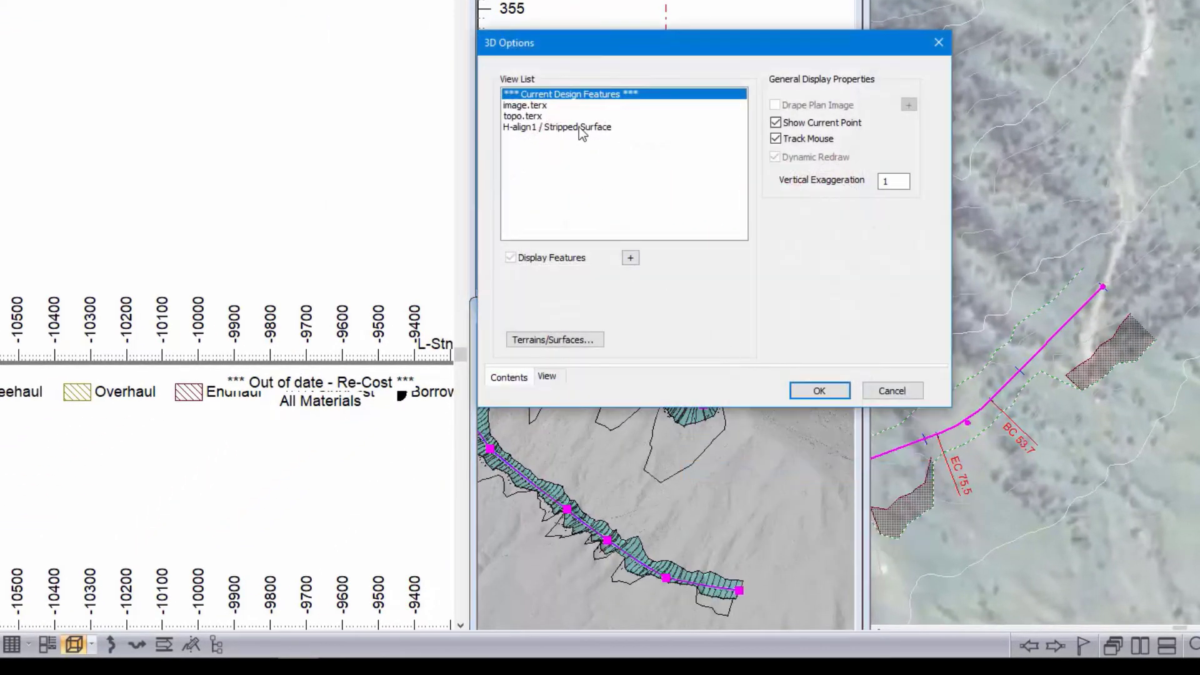
pyautogui.click(571, 342)
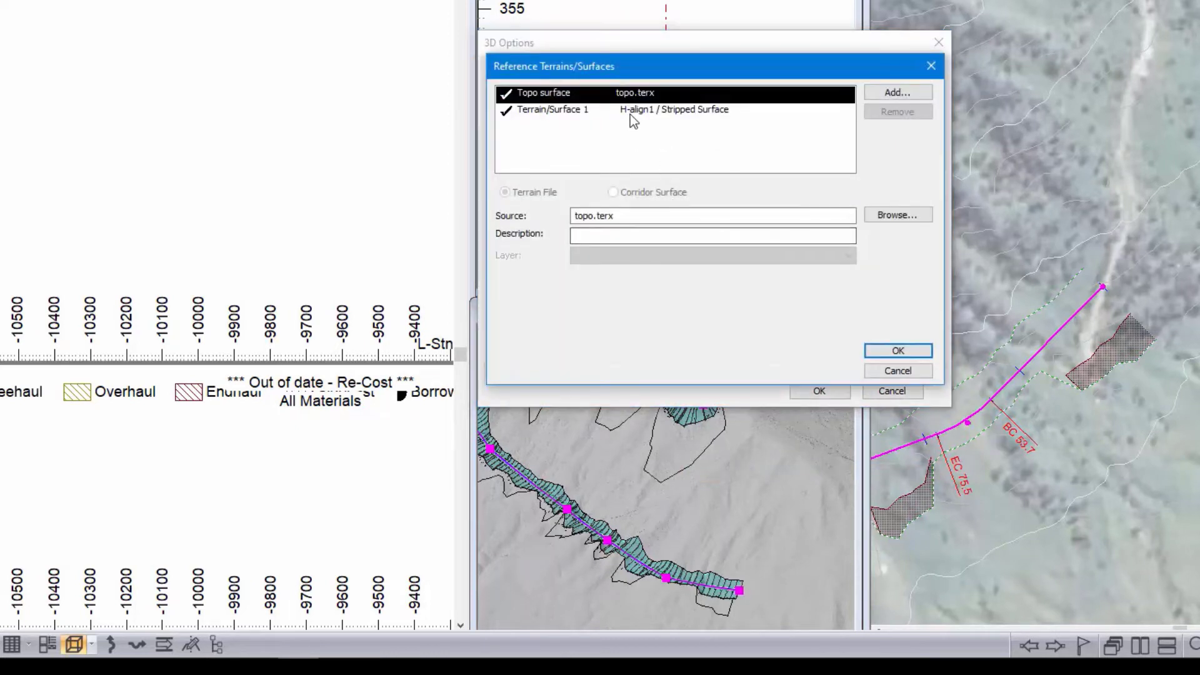
pyautogui.click(630, 111)
pyautogui.click(883, 96)
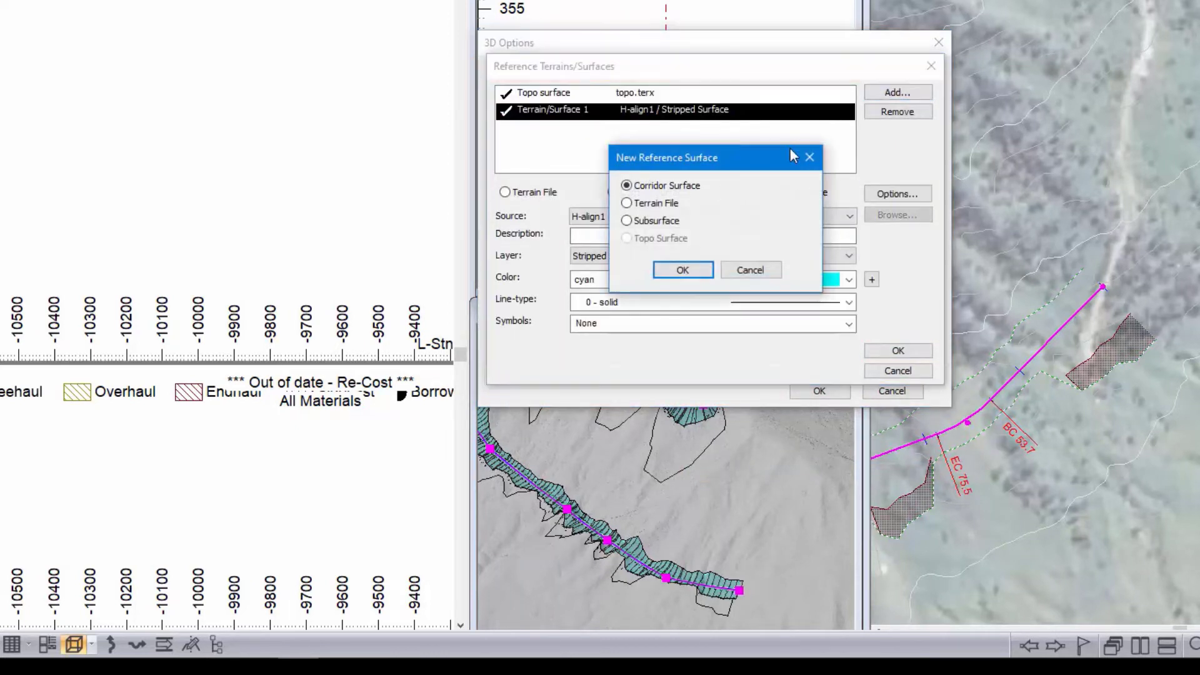
pyautogui.click(685, 271)
pyautogui.click(669, 257)
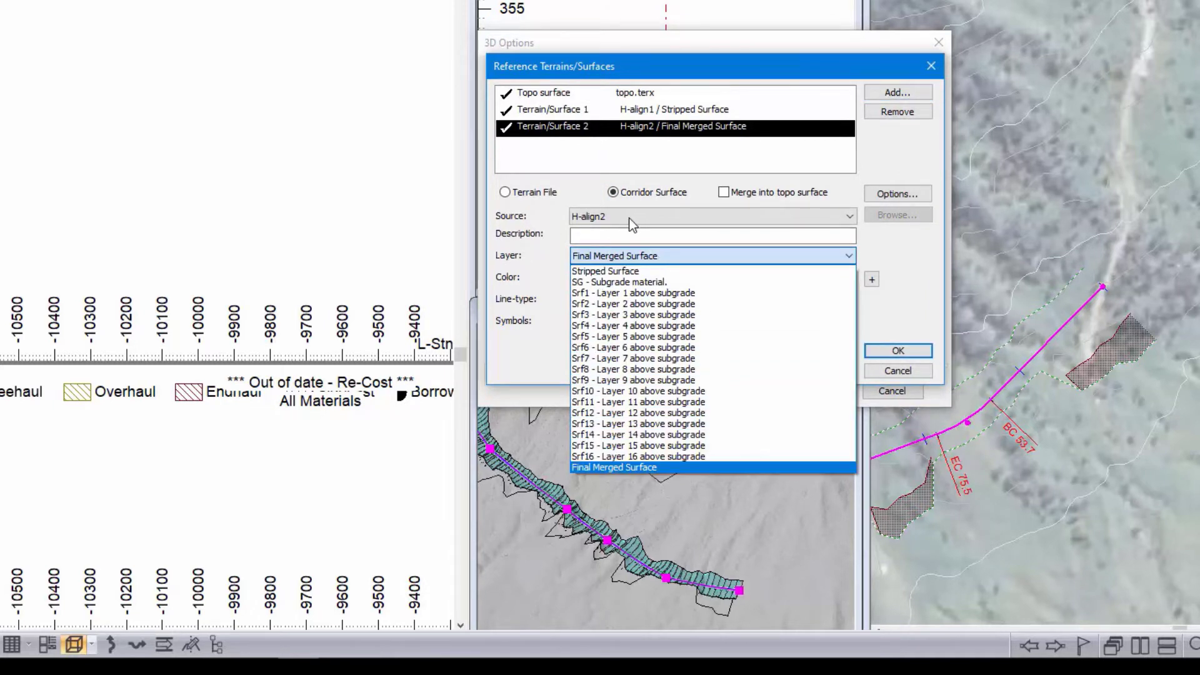
pyautogui.click(625, 348)
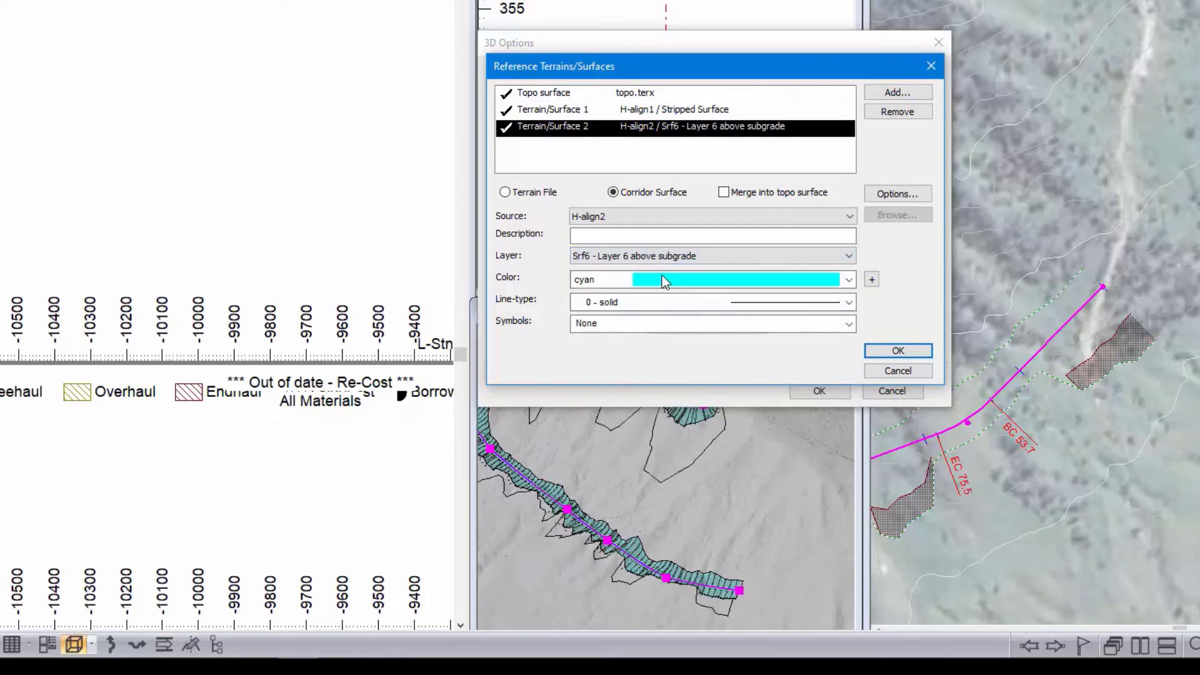
# Color the H-align2 Srf6 reference surface maroon and apply it to the 3D view
pyautogui.click(685, 279)
pyautogui.scroll(5, 684, 131)
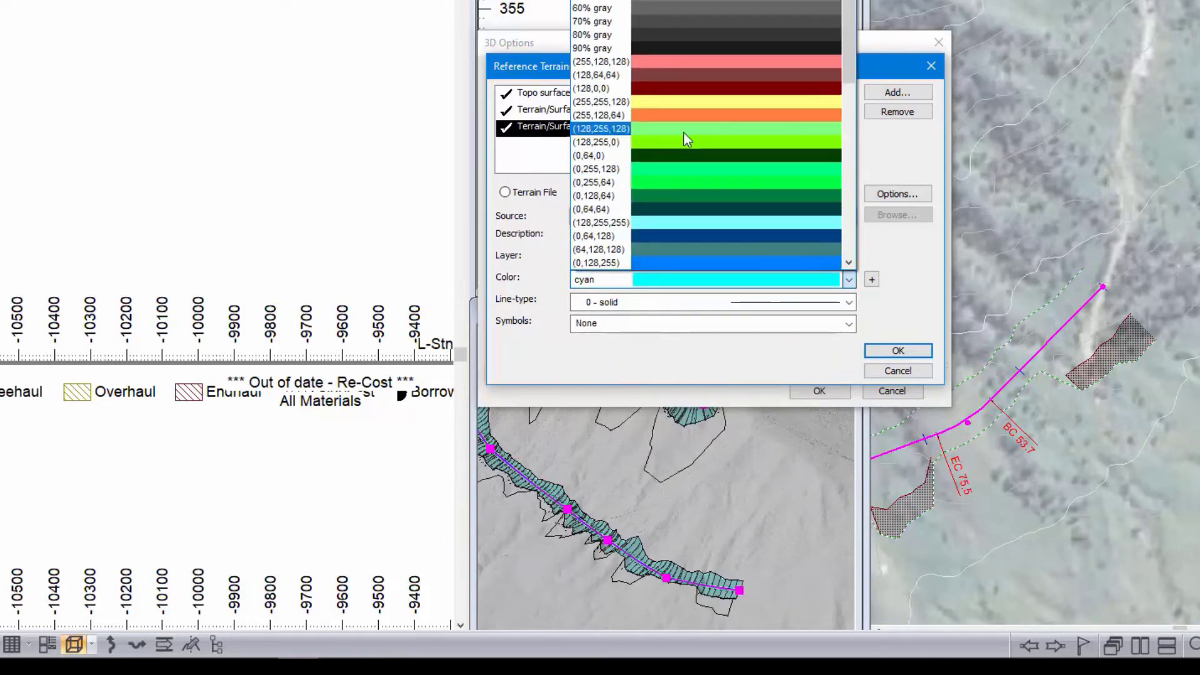
pyautogui.click(688, 222)
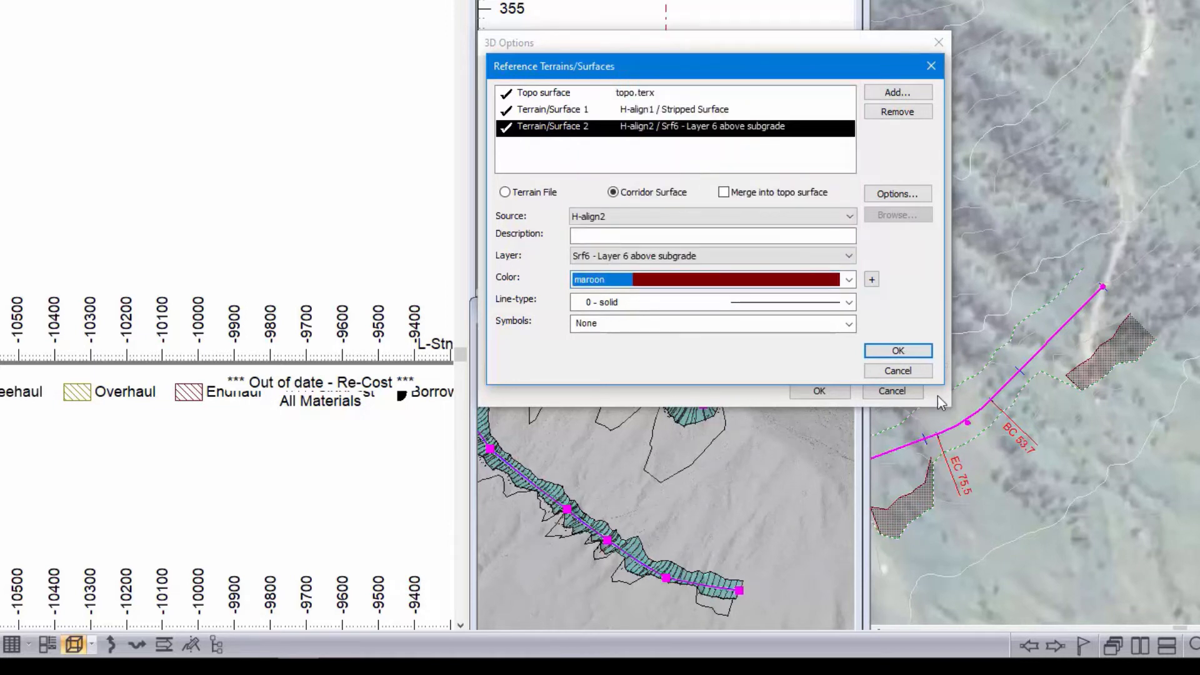
pyautogui.click(898, 350)
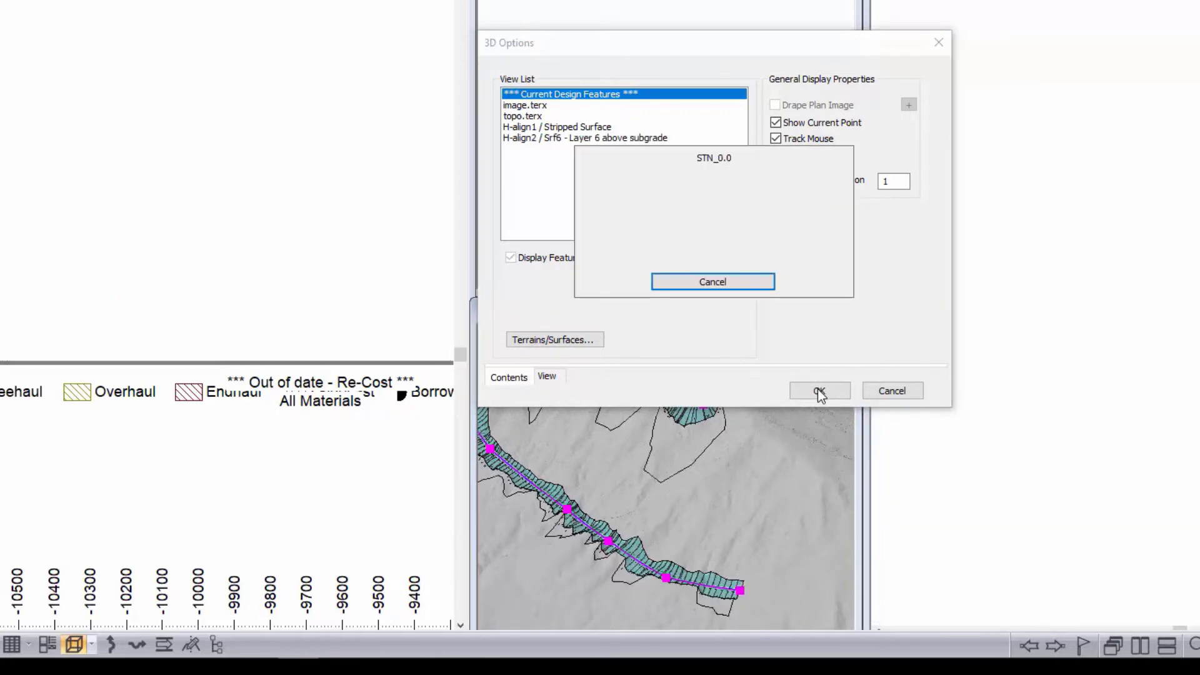
pyautogui.click(819, 390)
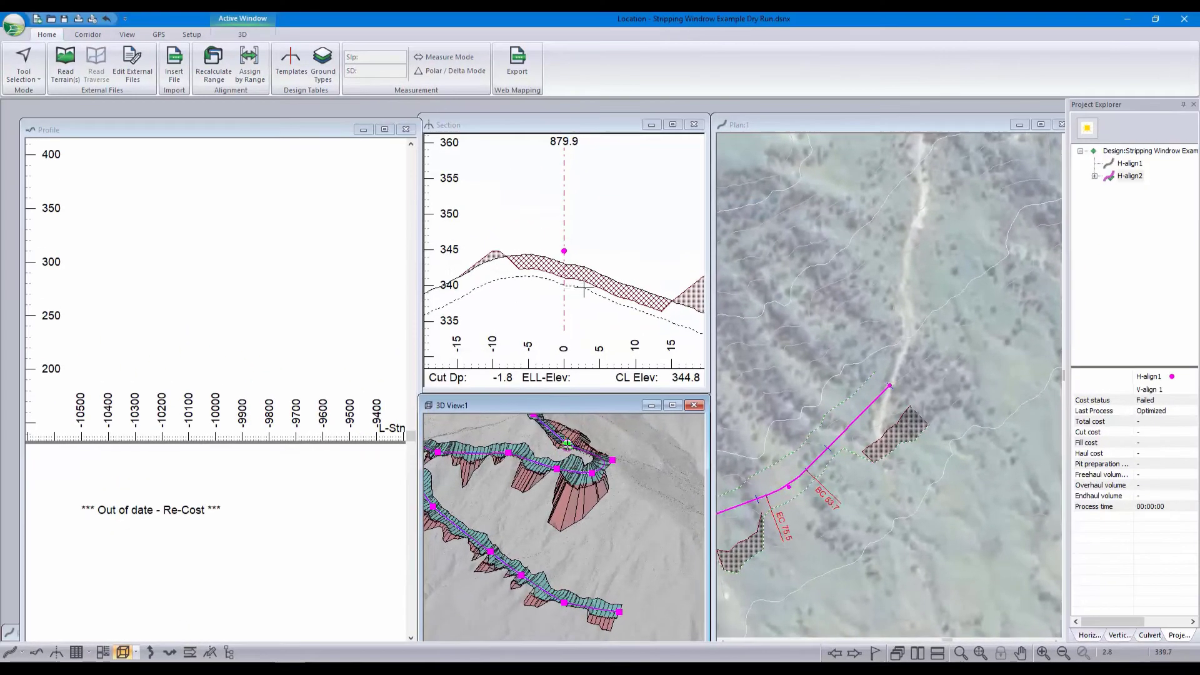
# Examine which layers form the stripped cut and the windrow fills in the cross section at 879.9 and in the Template Editor
pyautogui.click(583, 287)
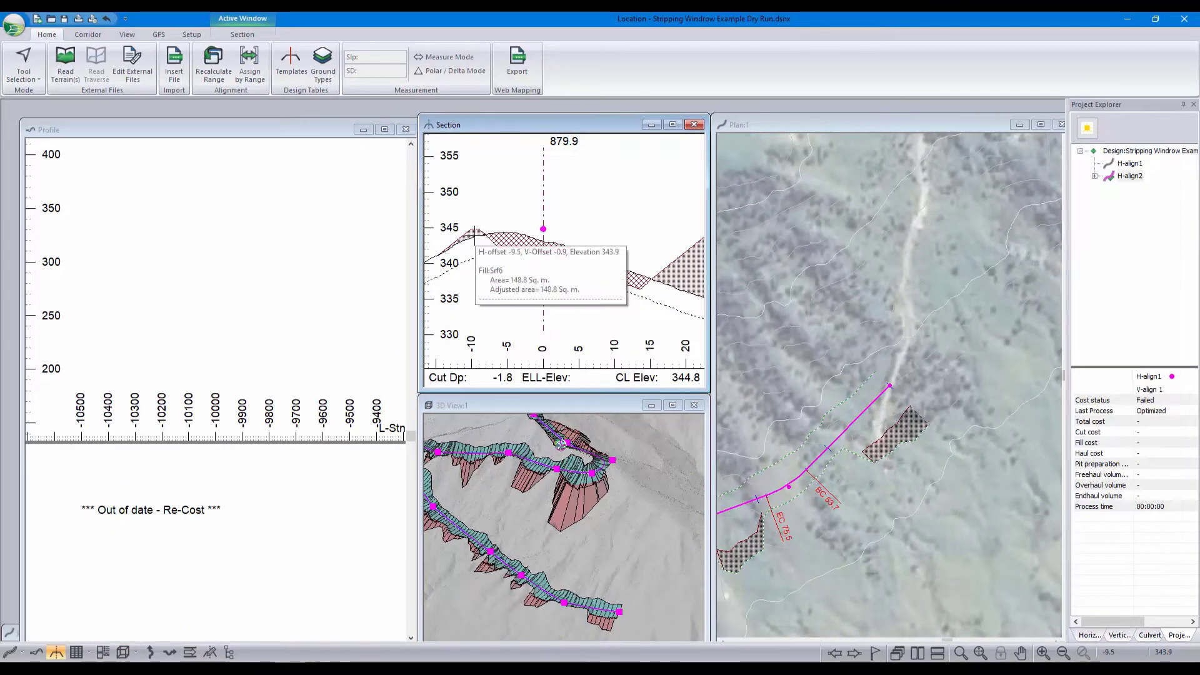
pyautogui.moveTo(512, 241)
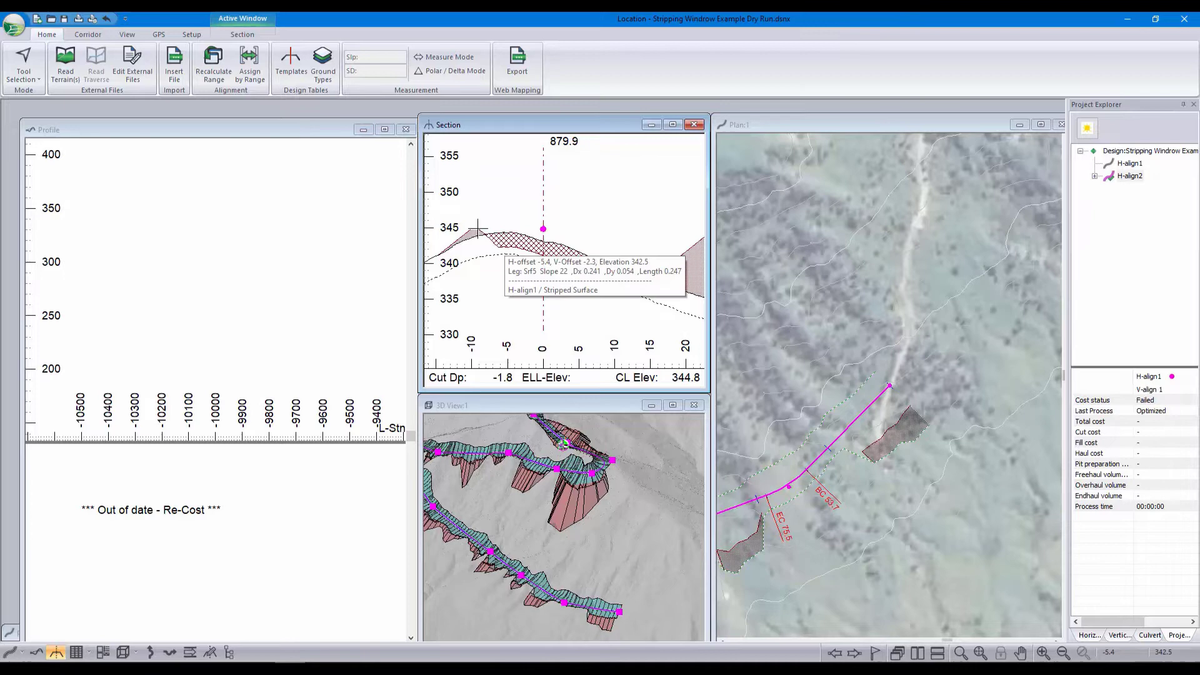
pyautogui.click(292, 76)
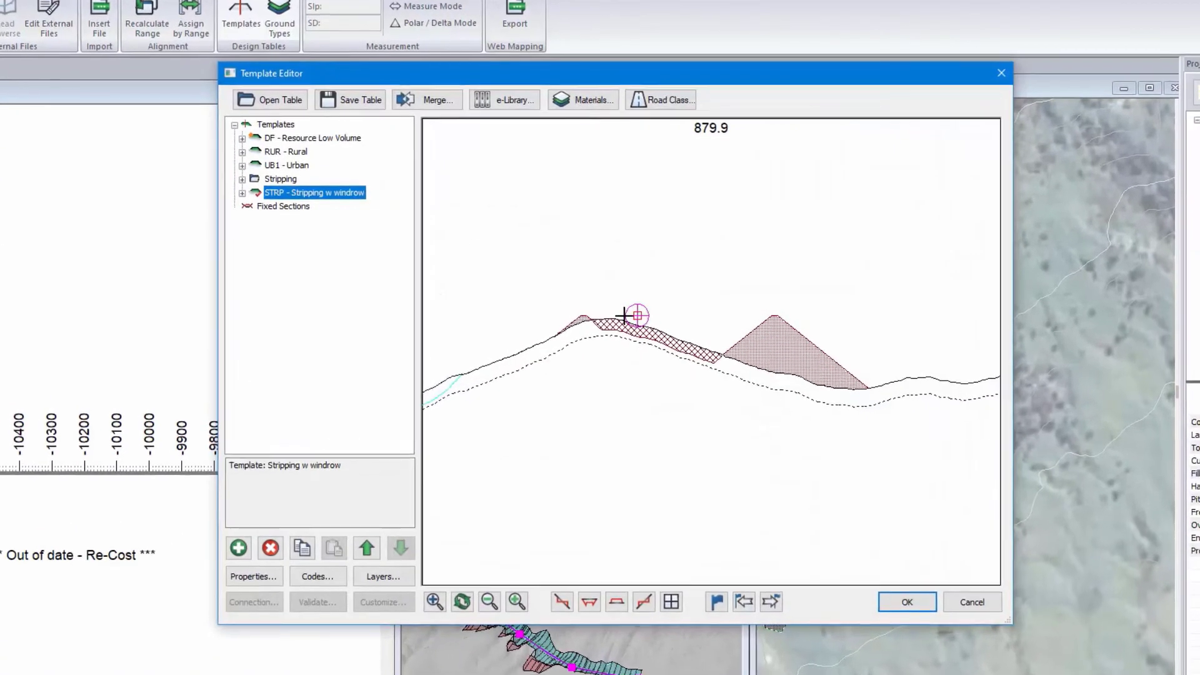
pyautogui.rightClick(630, 330)
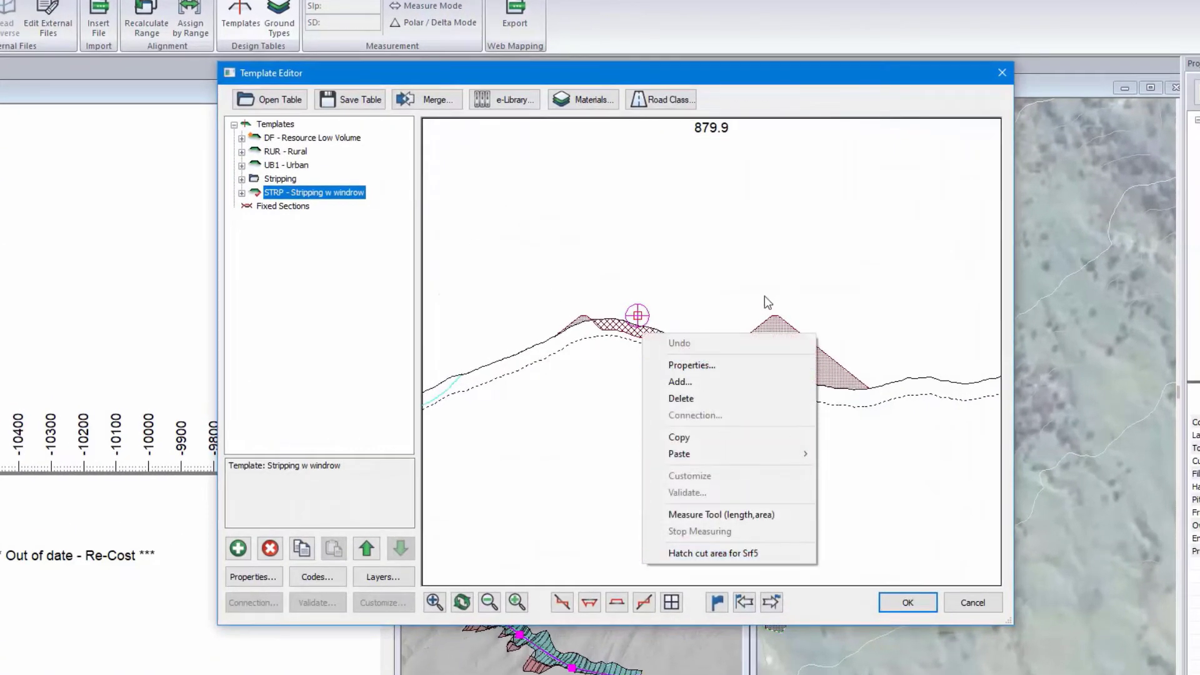
pyautogui.rightClick(775, 325)
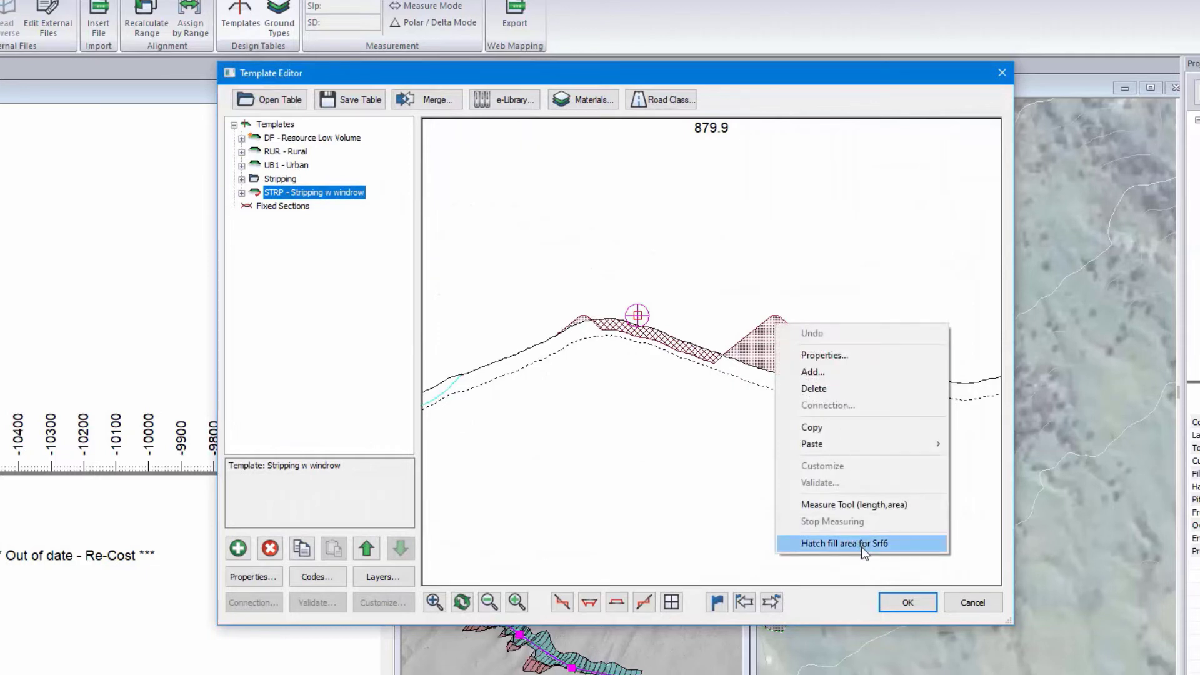
# Assign OG Organics as the fill ground type for template materials Srf5 and Srf6
pyautogui.click(597, 102)
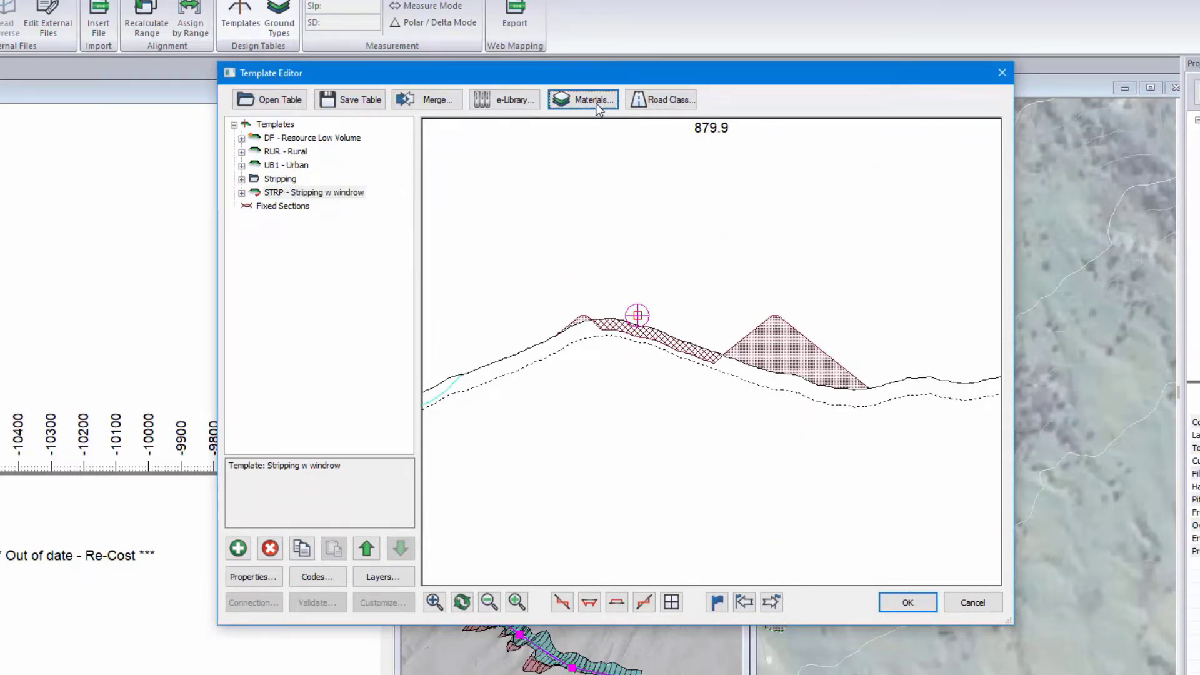
pyautogui.click(570, 313)
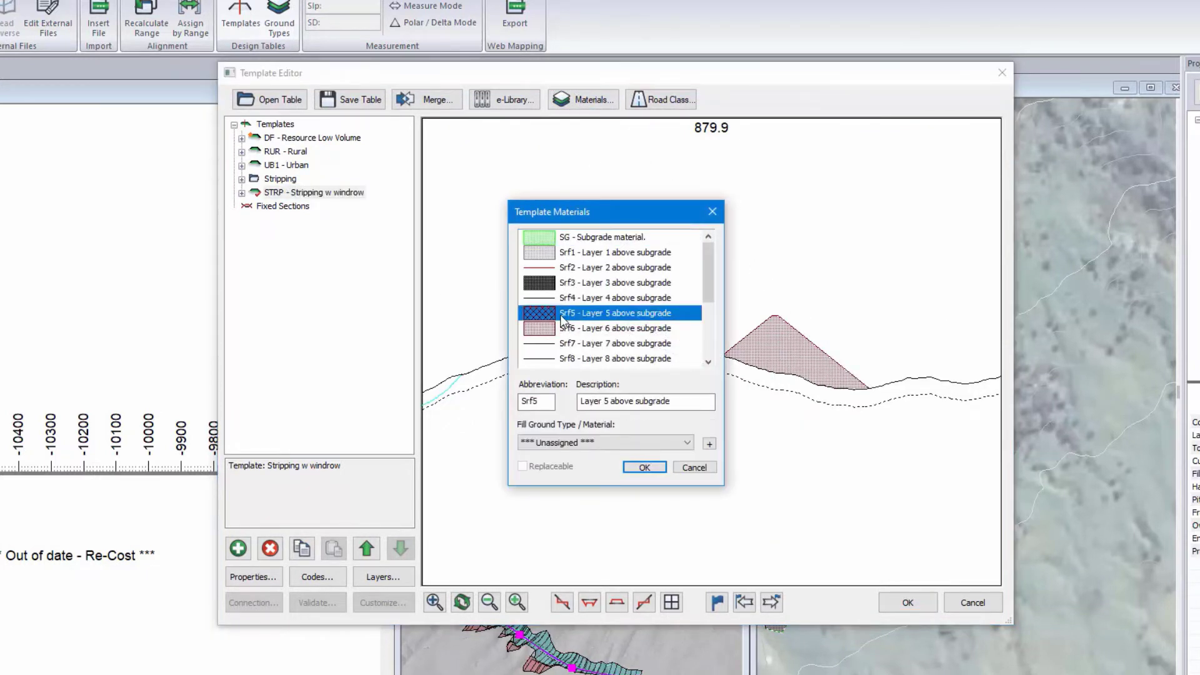
pyautogui.click(611, 444)
pyautogui.click(571, 528)
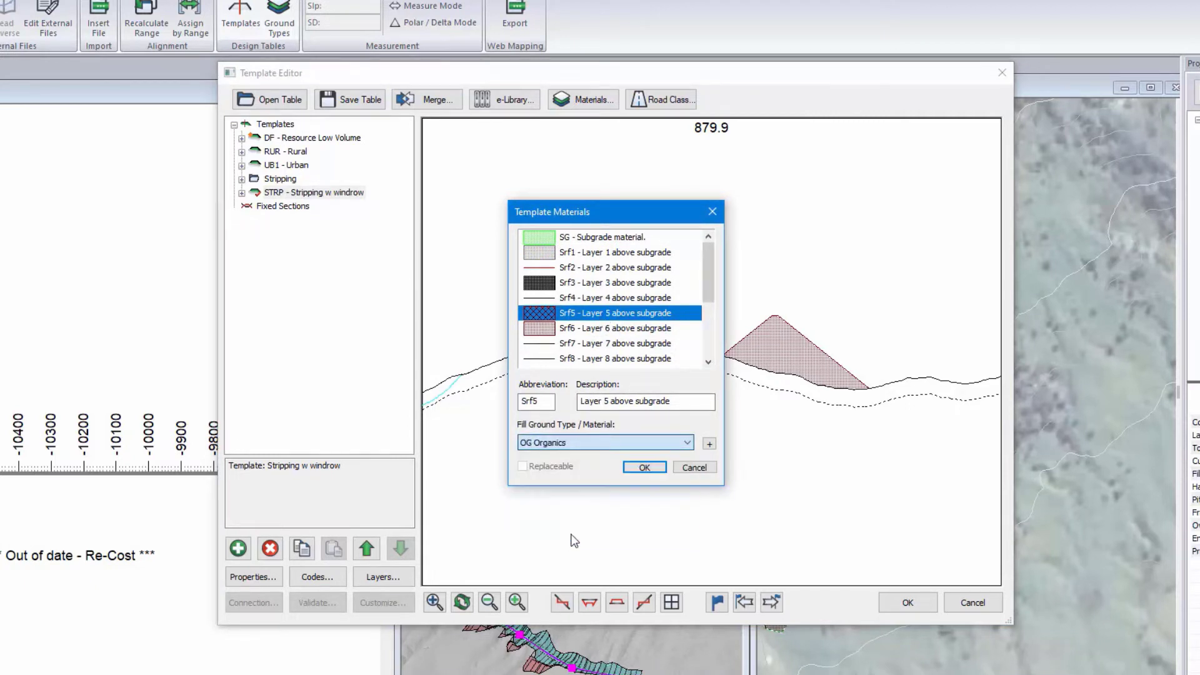
pyautogui.click(594, 328)
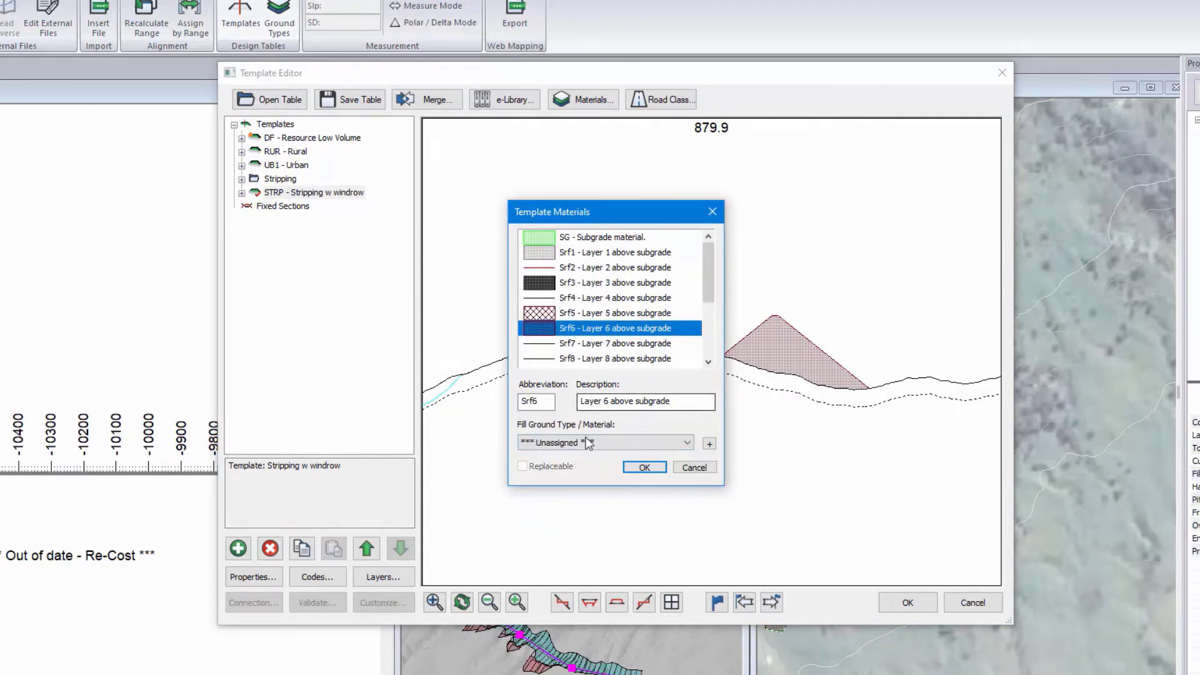
pyautogui.click(600, 442)
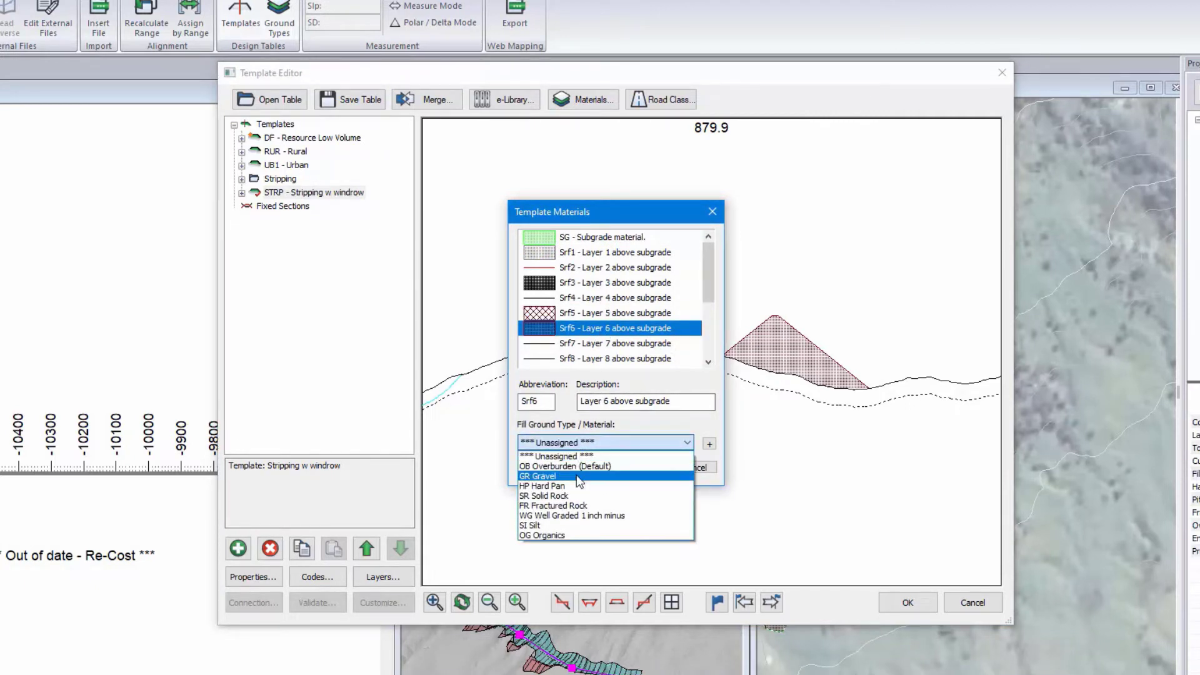
pyautogui.click(563, 536)
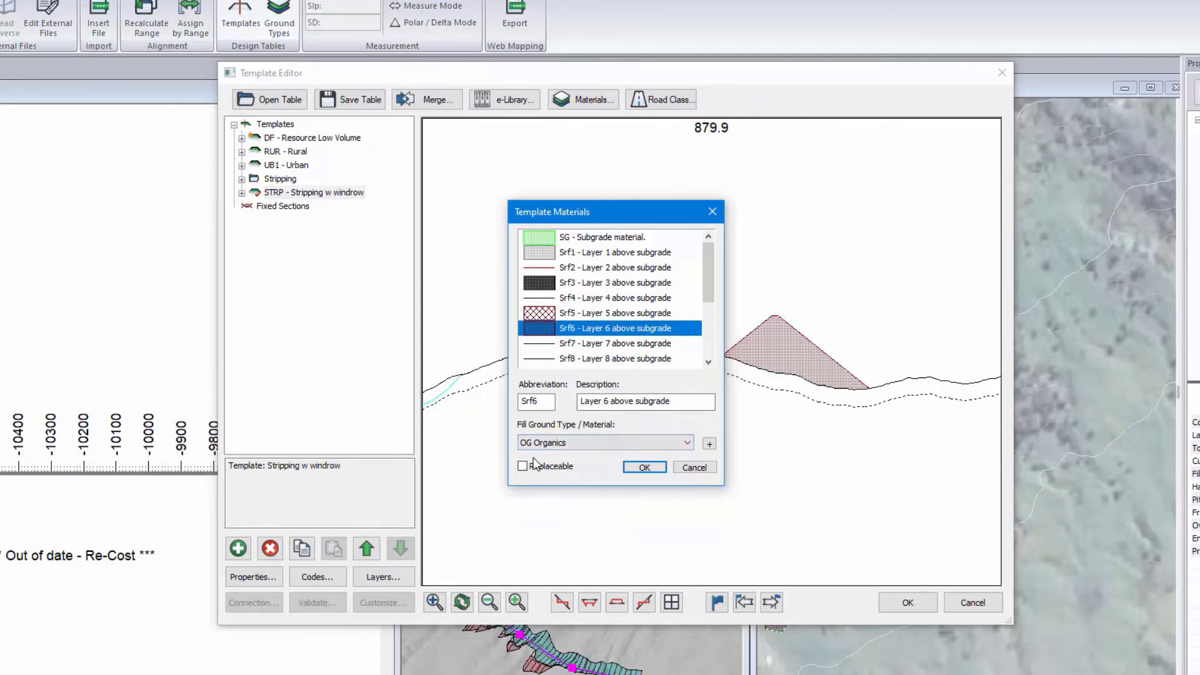
pyautogui.click(643, 468)
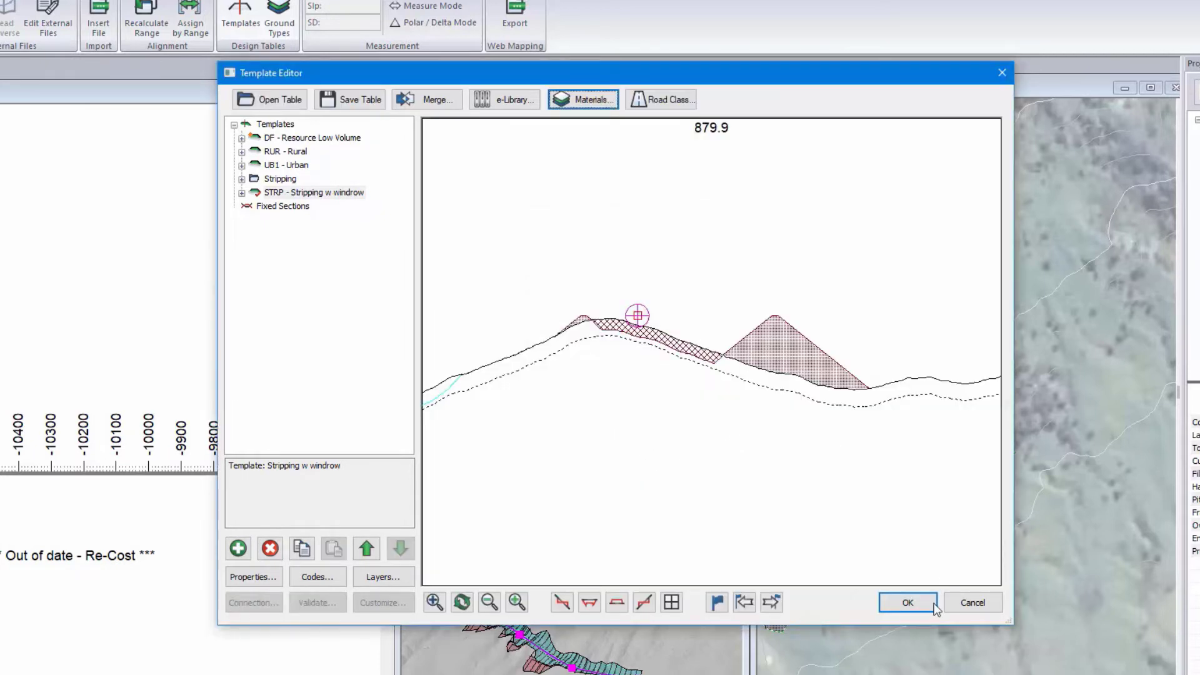
# Accept the template materials, recalculate the current alignment's cross sections and corridor surfaces, and fit the whole profile in its window
pyautogui.click(925, 599)
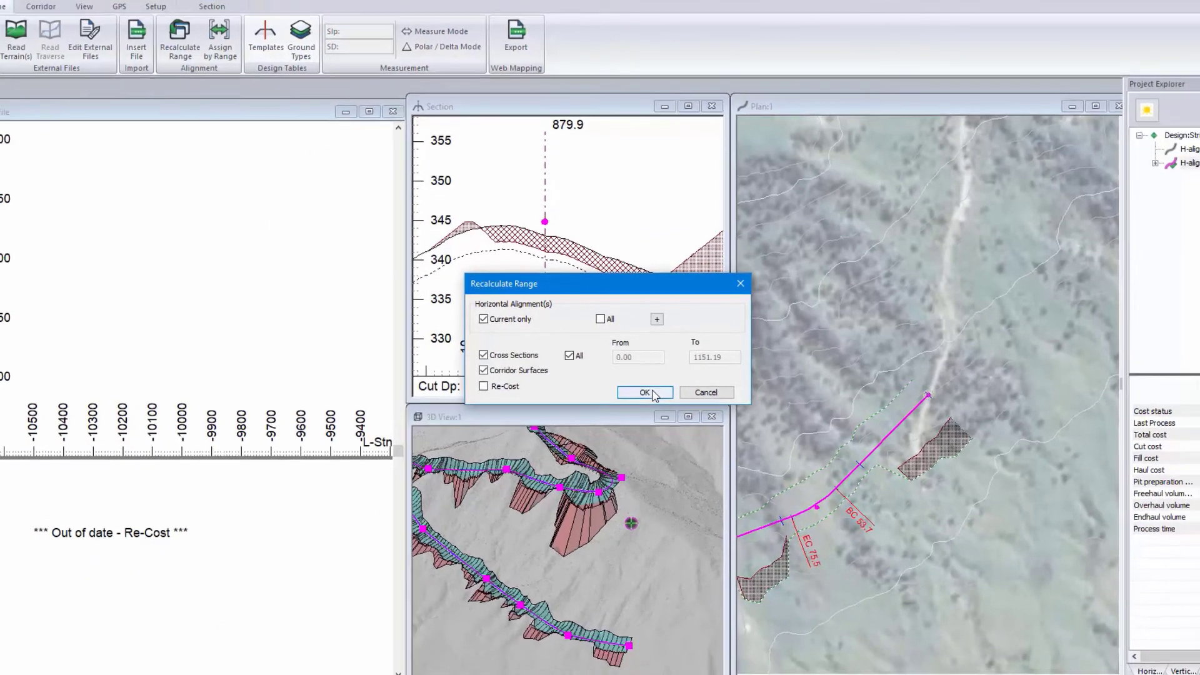
pyautogui.click(655, 401)
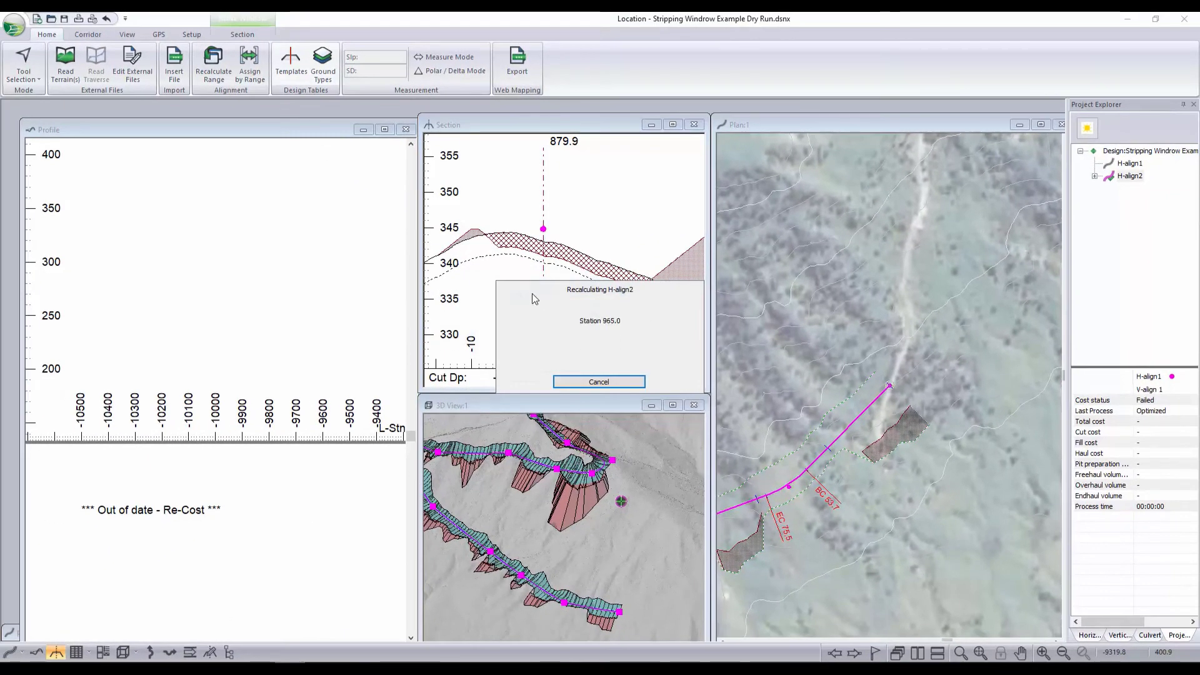
pyautogui.click(260, 141)
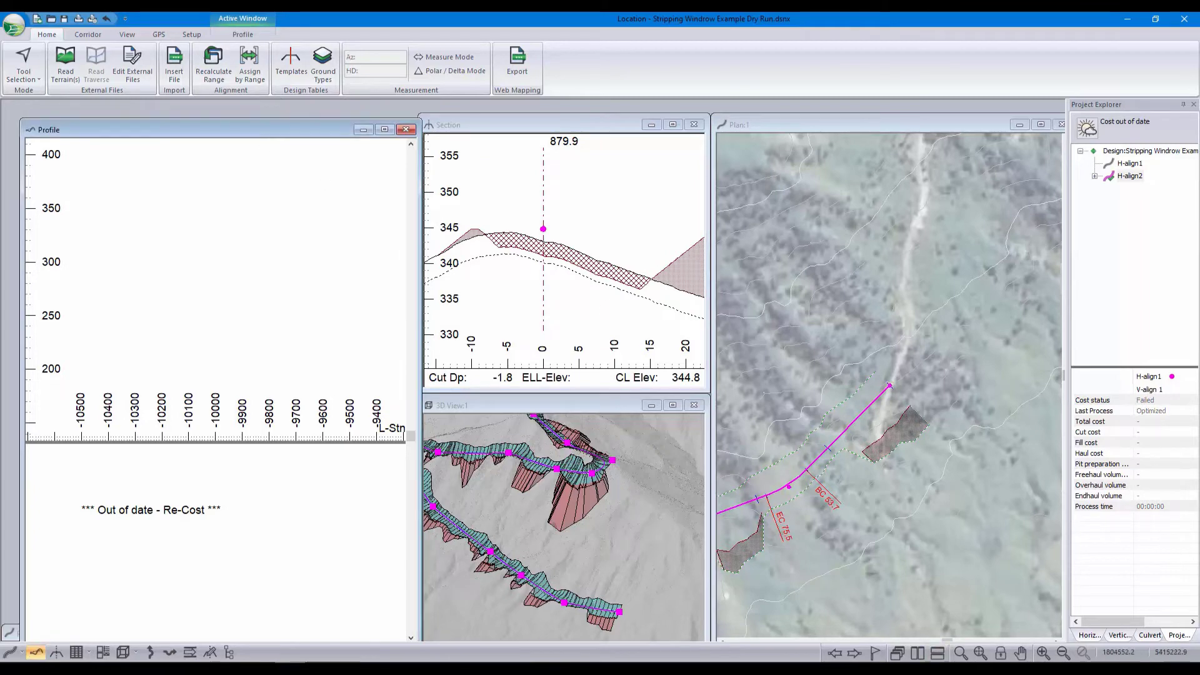
pyautogui.click(1083, 650)
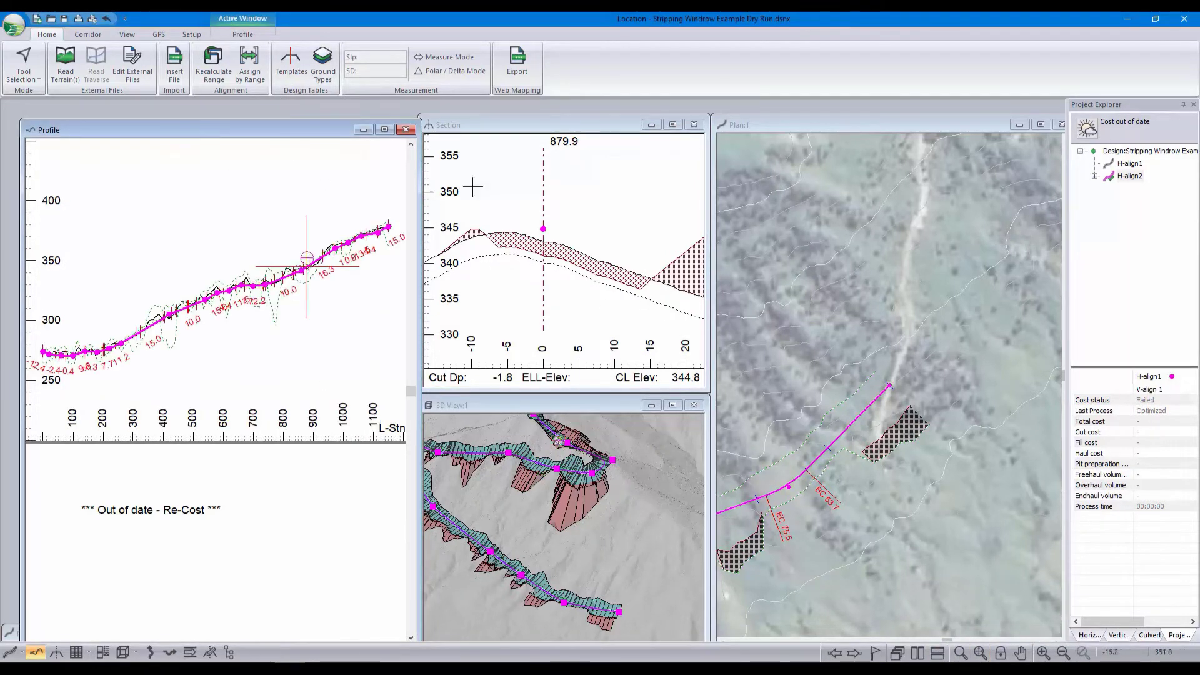
# Open the vertical options of H-align2's V-align 1 and set its vertical band center to V-align 1
pyautogui.click(1099, 178)
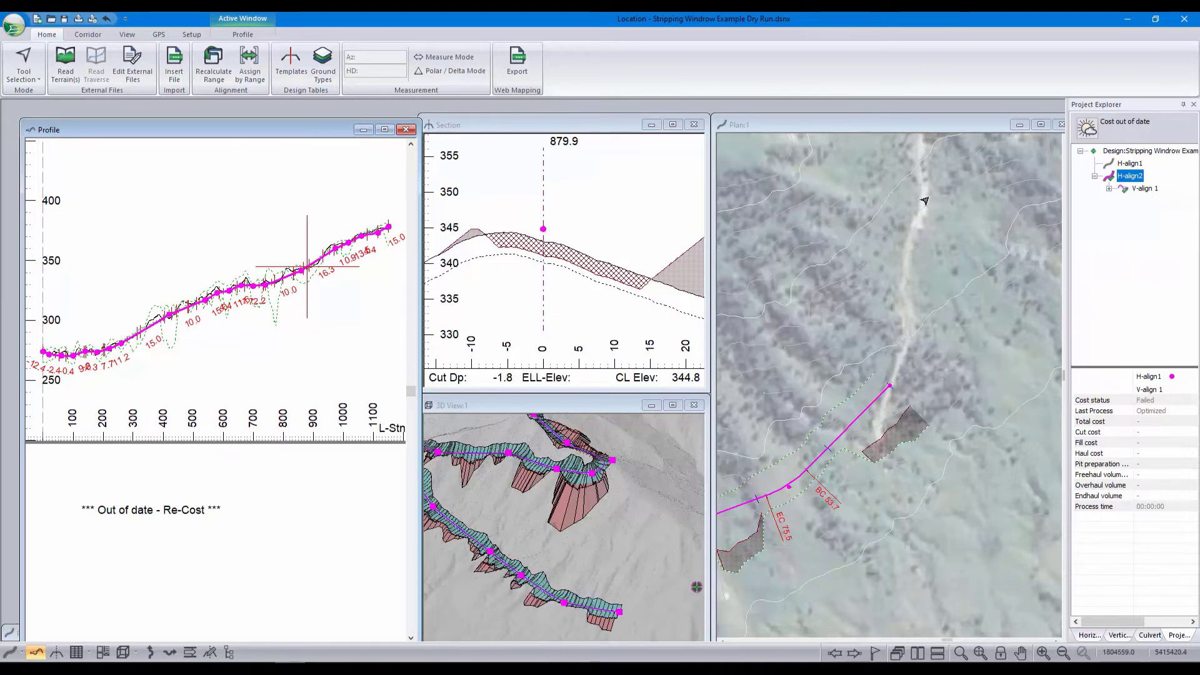
pyautogui.moveTo(925, 201)
pyautogui.scroll(-1, 550, 235)
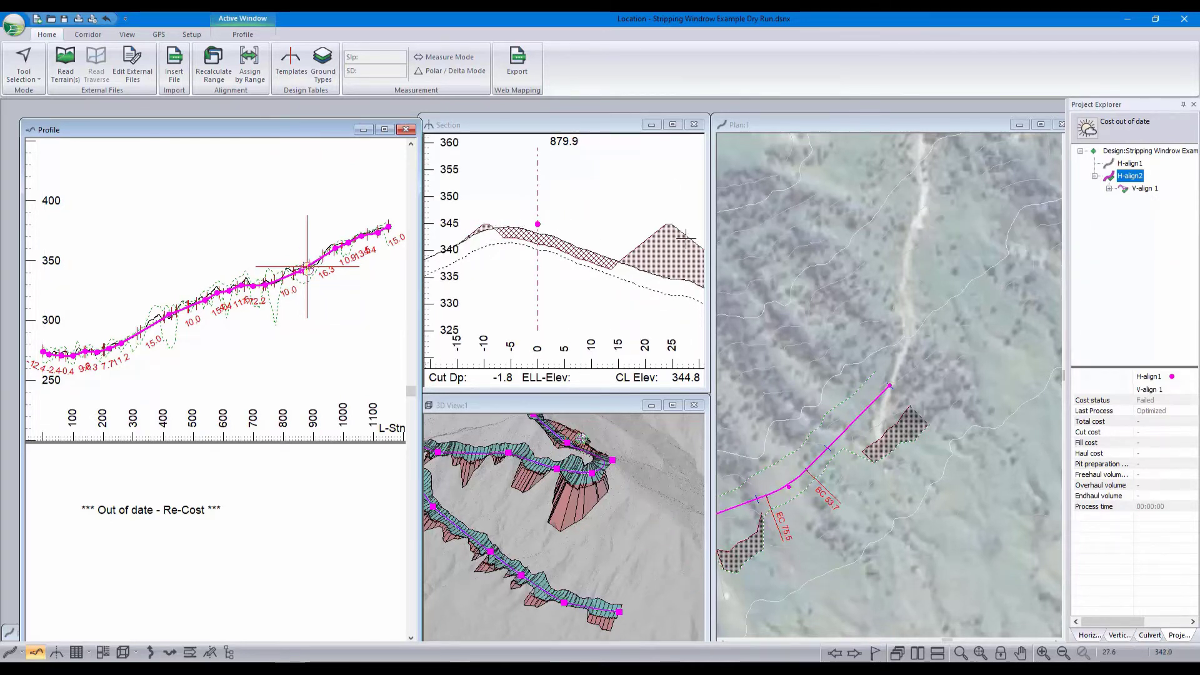
pyautogui.moveTo(667, 222)
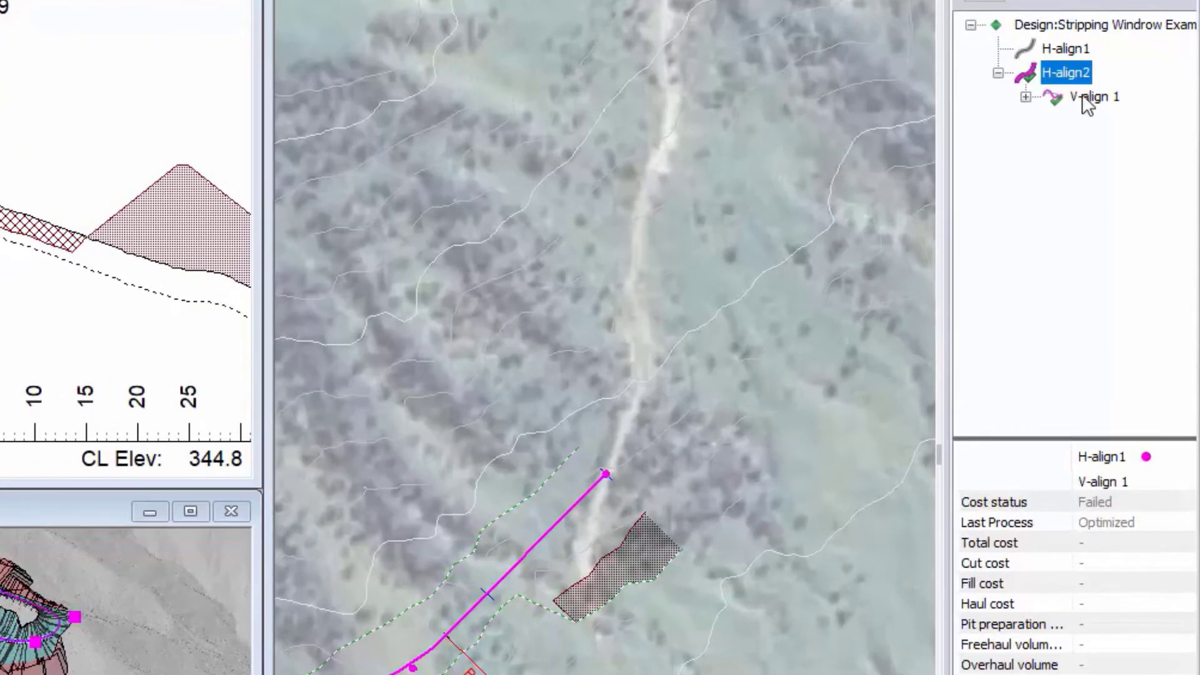
pyautogui.rightClick(1143, 185)
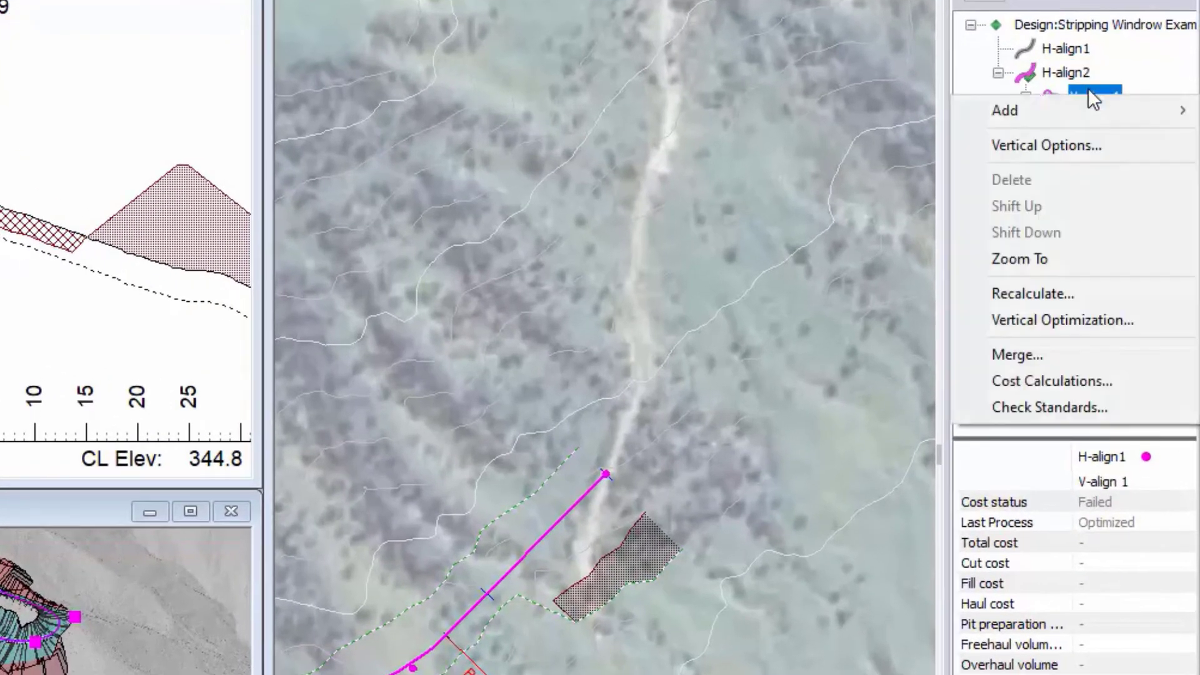
pyautogui.click(1078, 150)
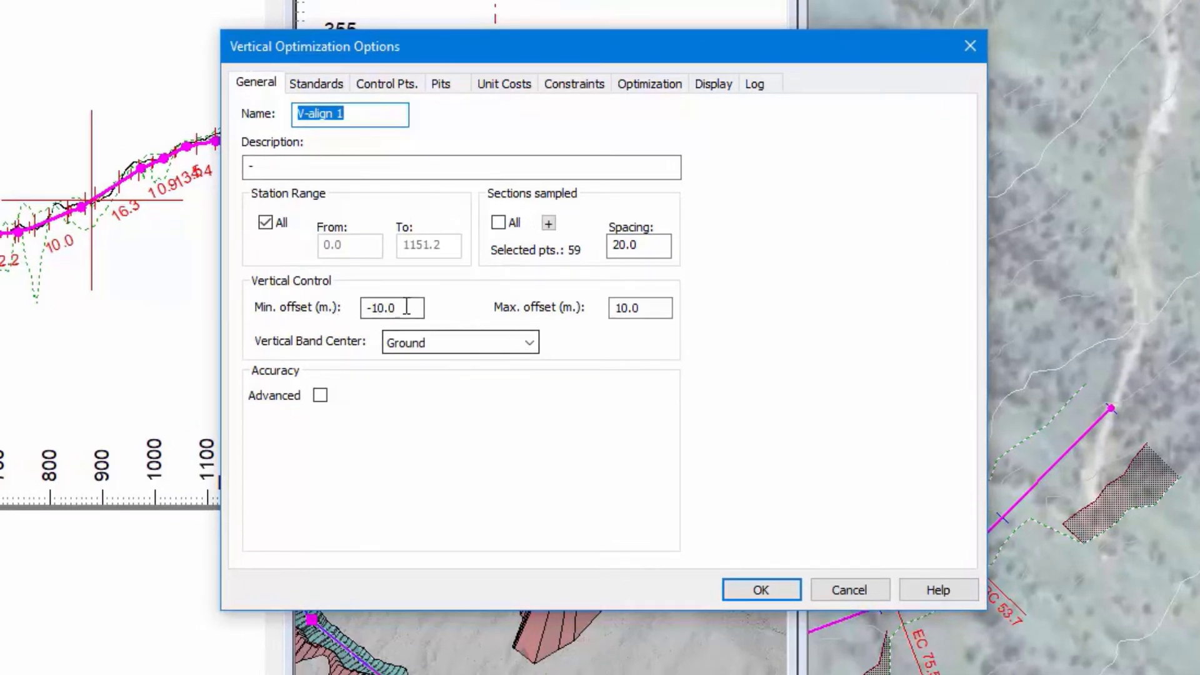
pyautogui.click(530, 342)
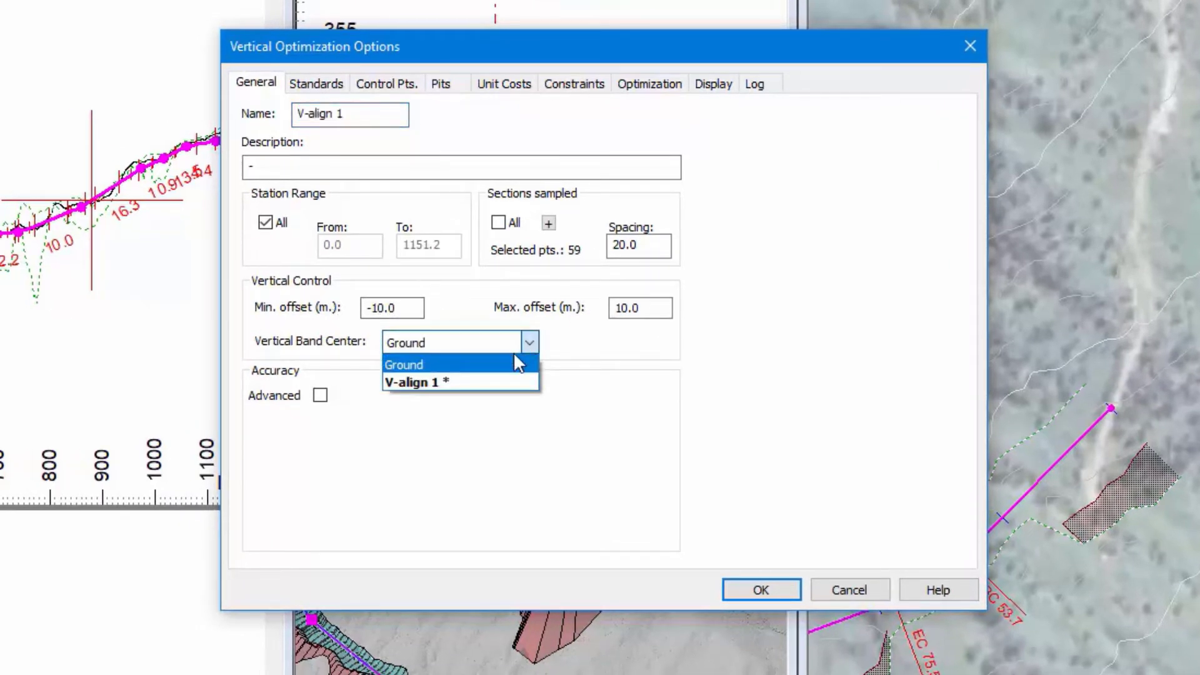
pyautogui.click(520, 383)
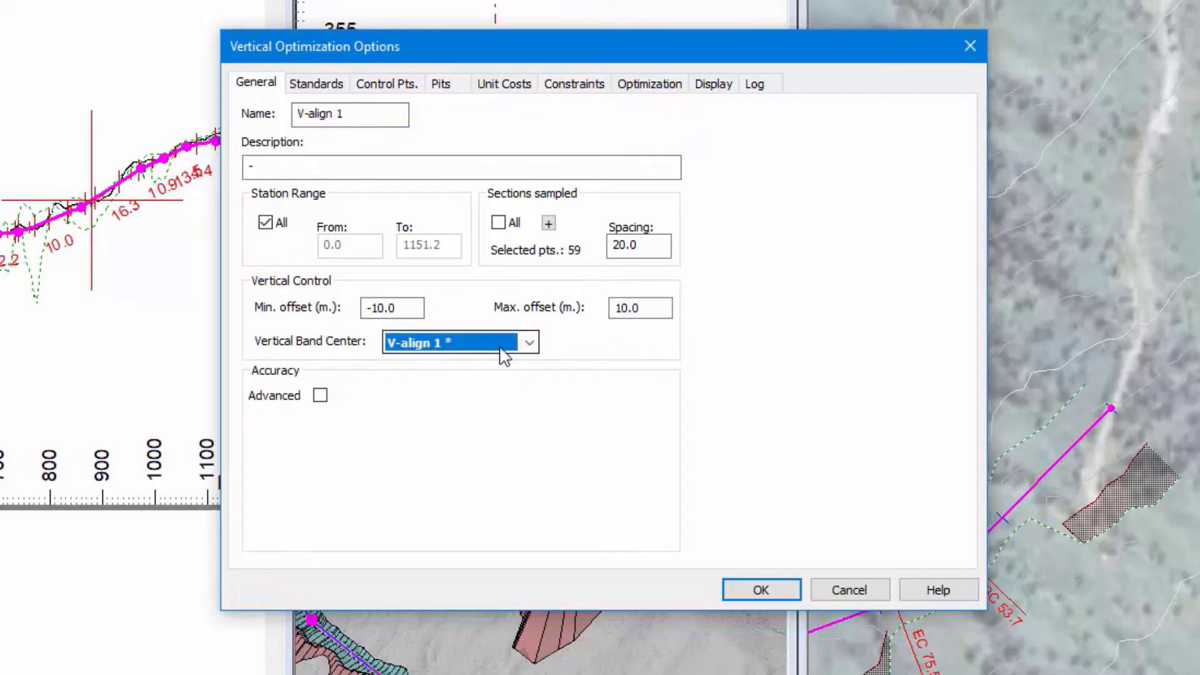
# Set the vertical standards to Polyline and apply a grade range of -65 to 65% along the whole alignment
pyautogui.click(331, 100)
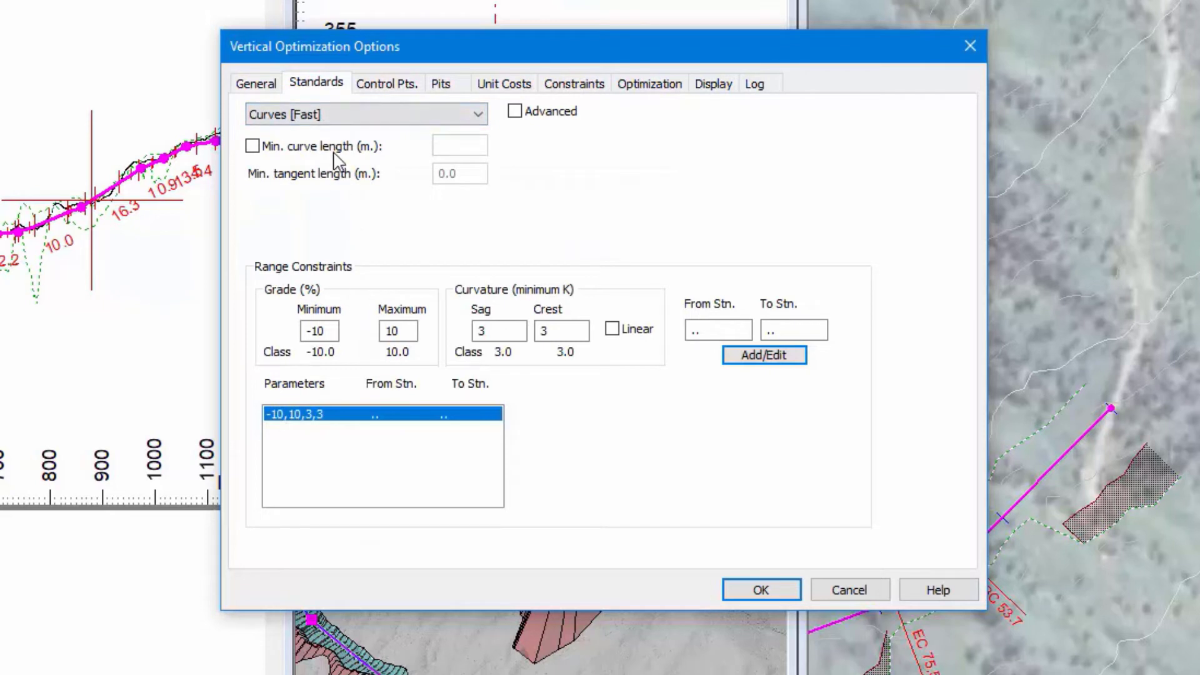
pyautogui.click(365, 122)
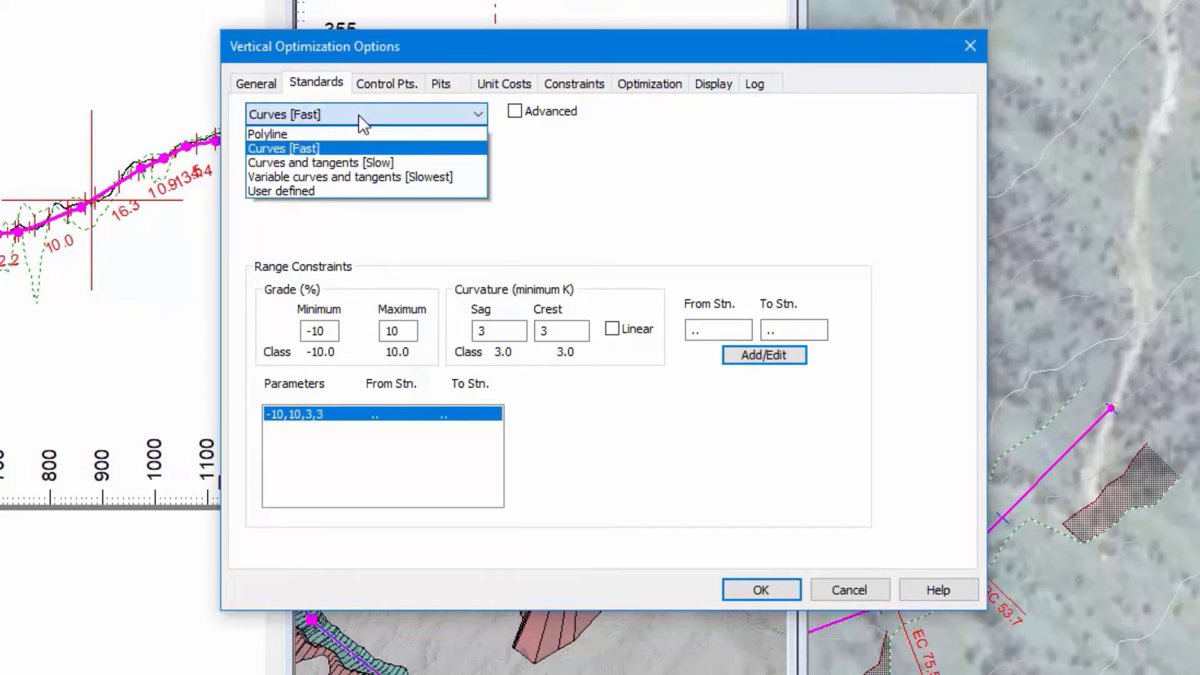
pyautogui.click(360, 135)
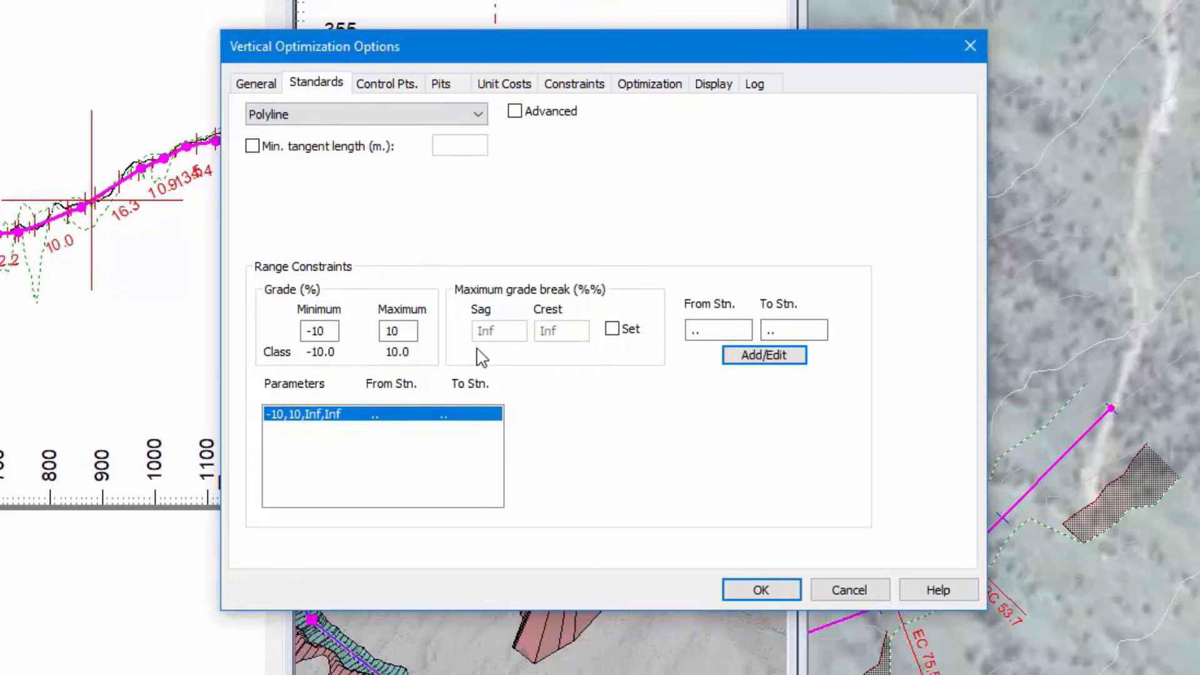
pyautogui.click(331, 332)
pyautogui.press('Tab')
pyautogui.click(768, 357)
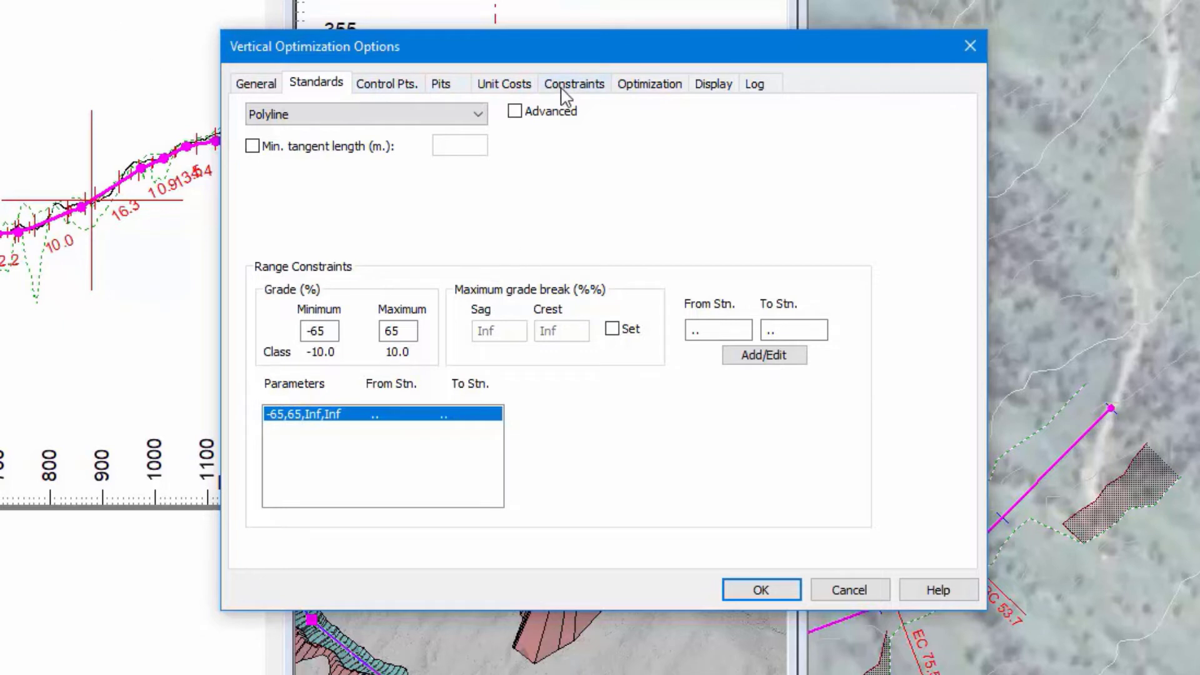
# Review the pit definitions and the excavation and embankment unit costs of the OG Organics ground type
pyautogui.click(463, 89)
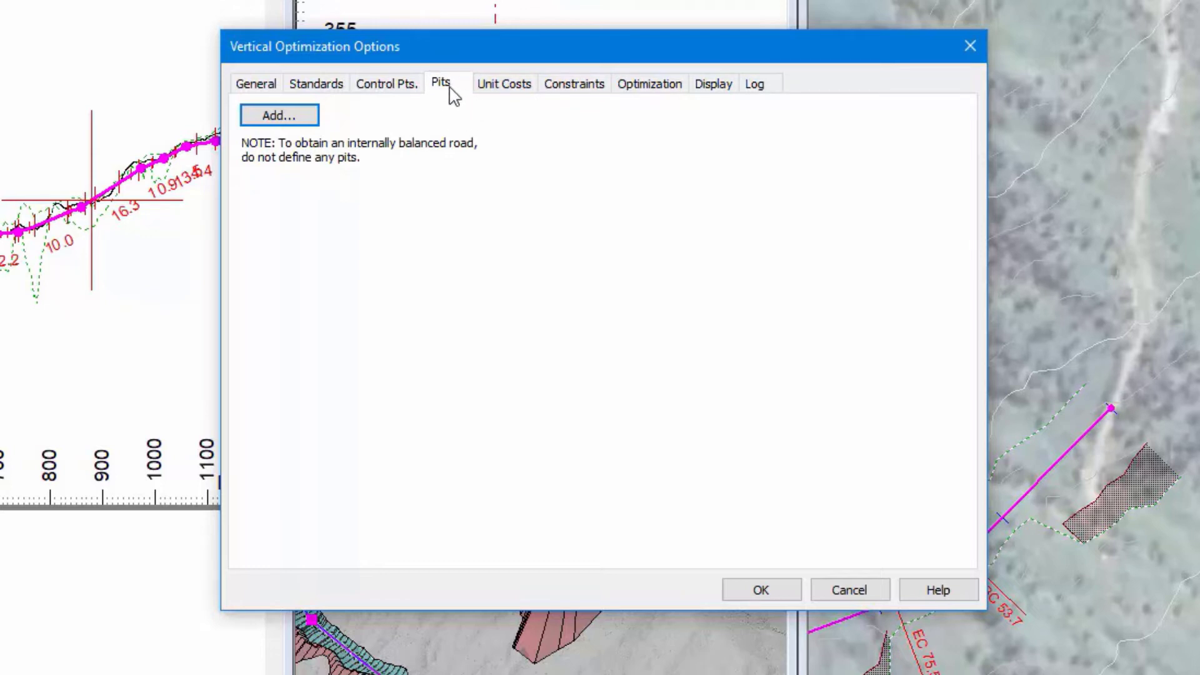
pyautogui.click(523, 87)
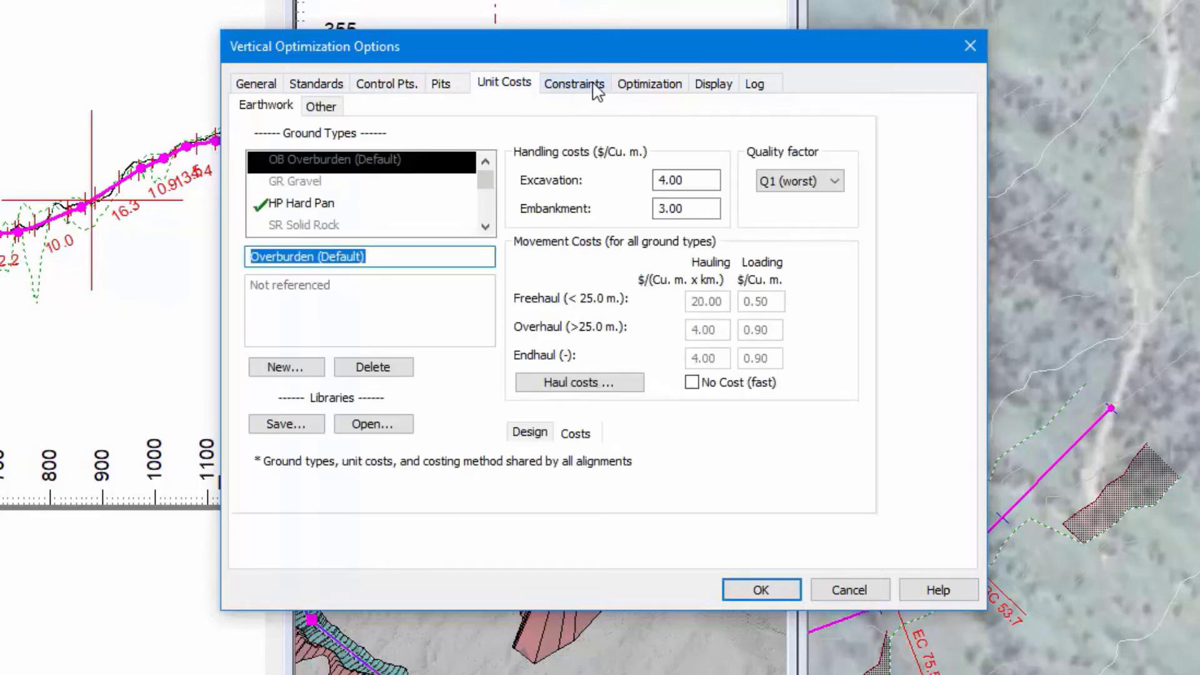
pyautogui.scroll(-2, 341, 206)
pyautogui.click(312, 203)
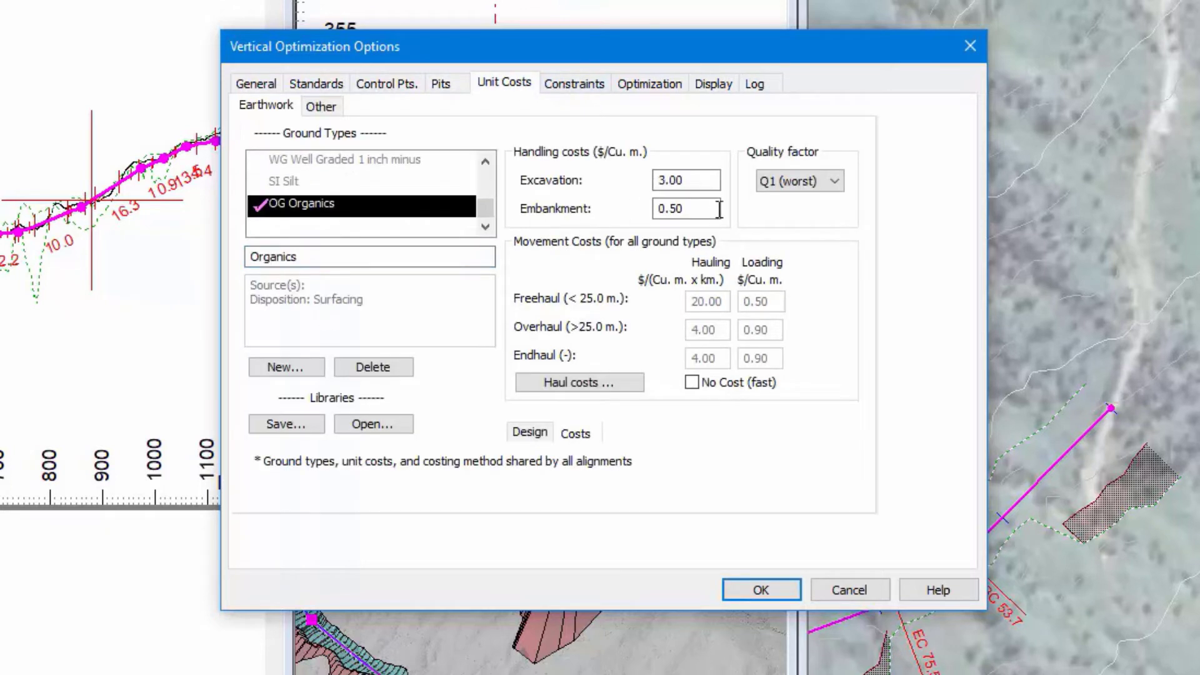
# Constrain material movement to the Backward direction along the whole alignment
pyautogui.click(566, 91)
pyautogui.click(306, 178)
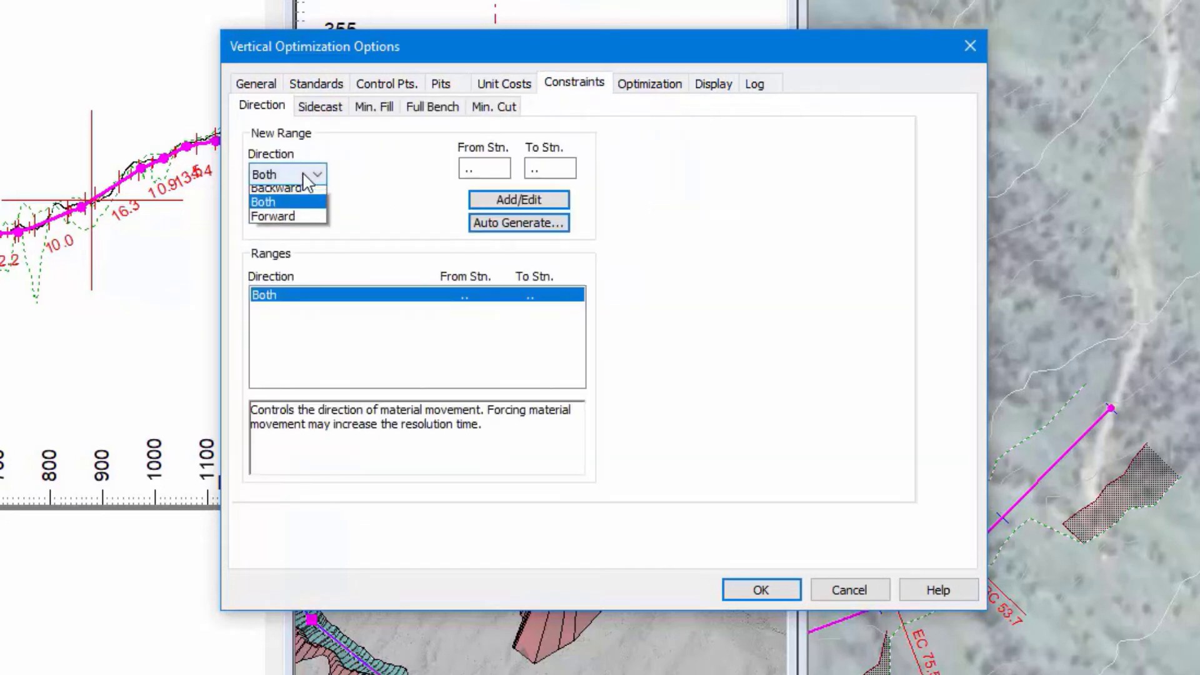
pyautogui.click(301, 201)
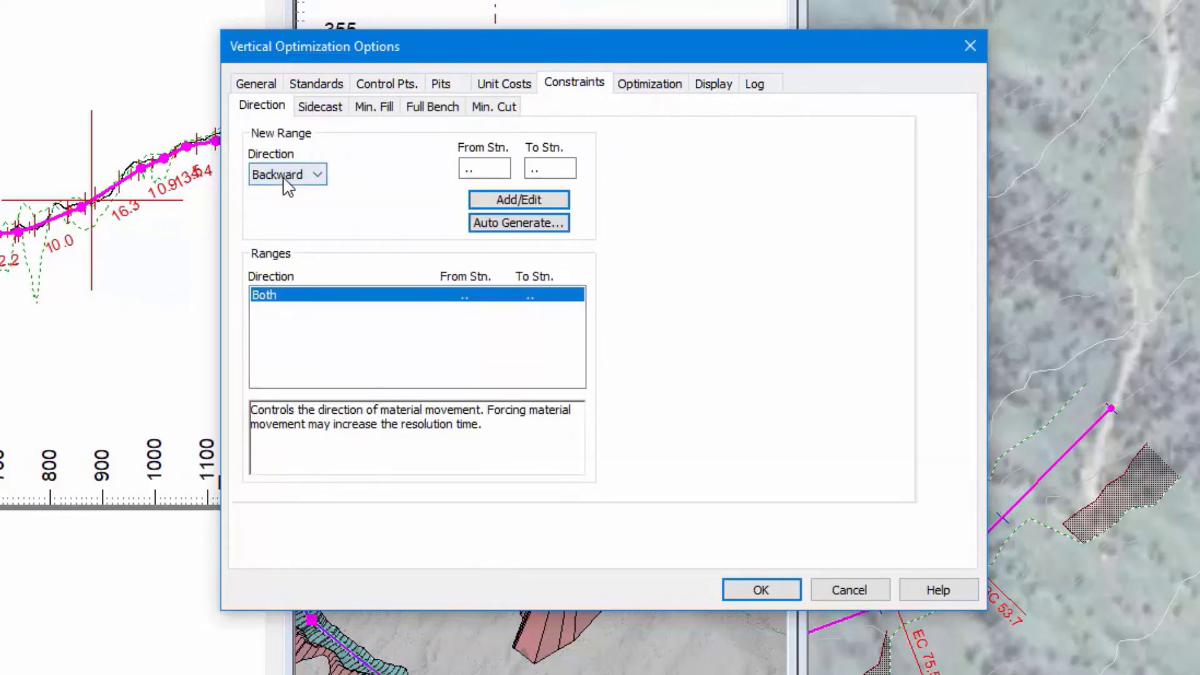
pyautogui.click(547, 201)
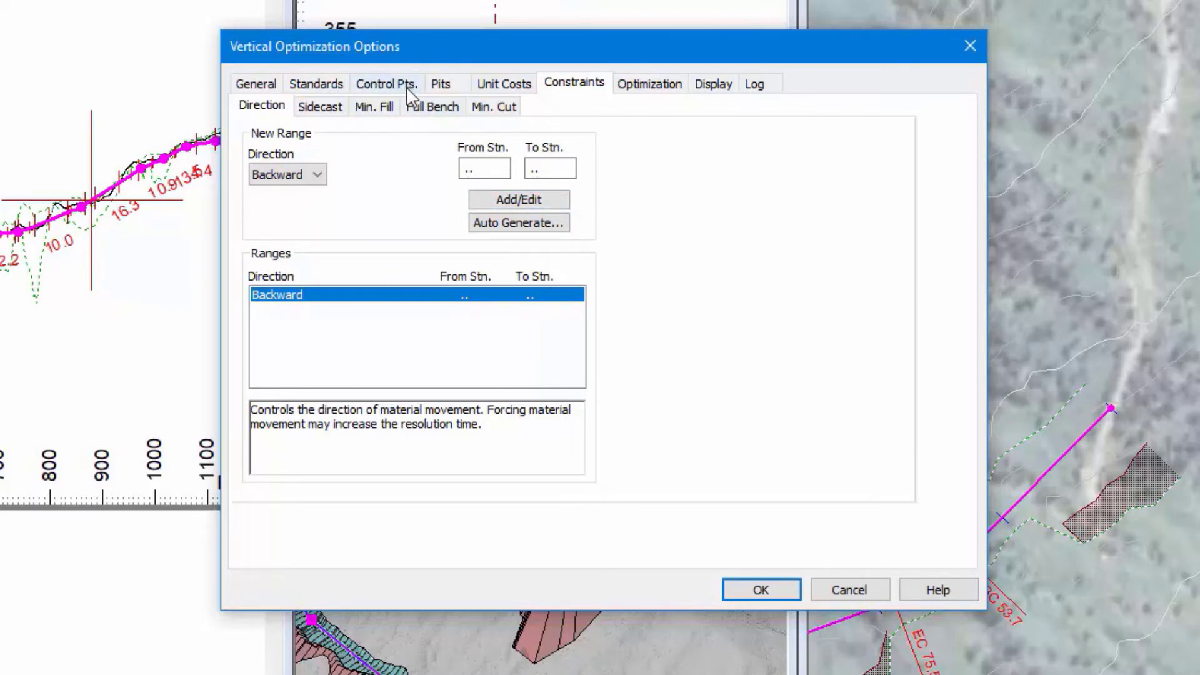
# Add an active Full Bench constraint from station 470 to station 570
pyautogui.click(434, 110)
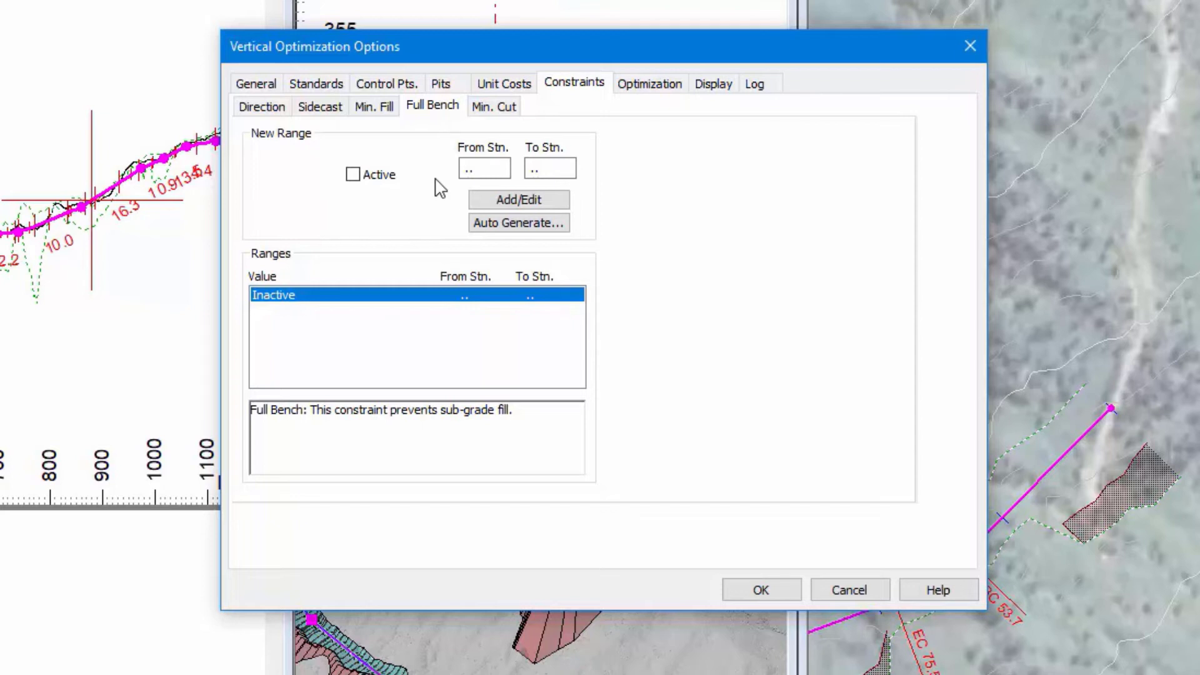
pyautogui.click(483, 168)
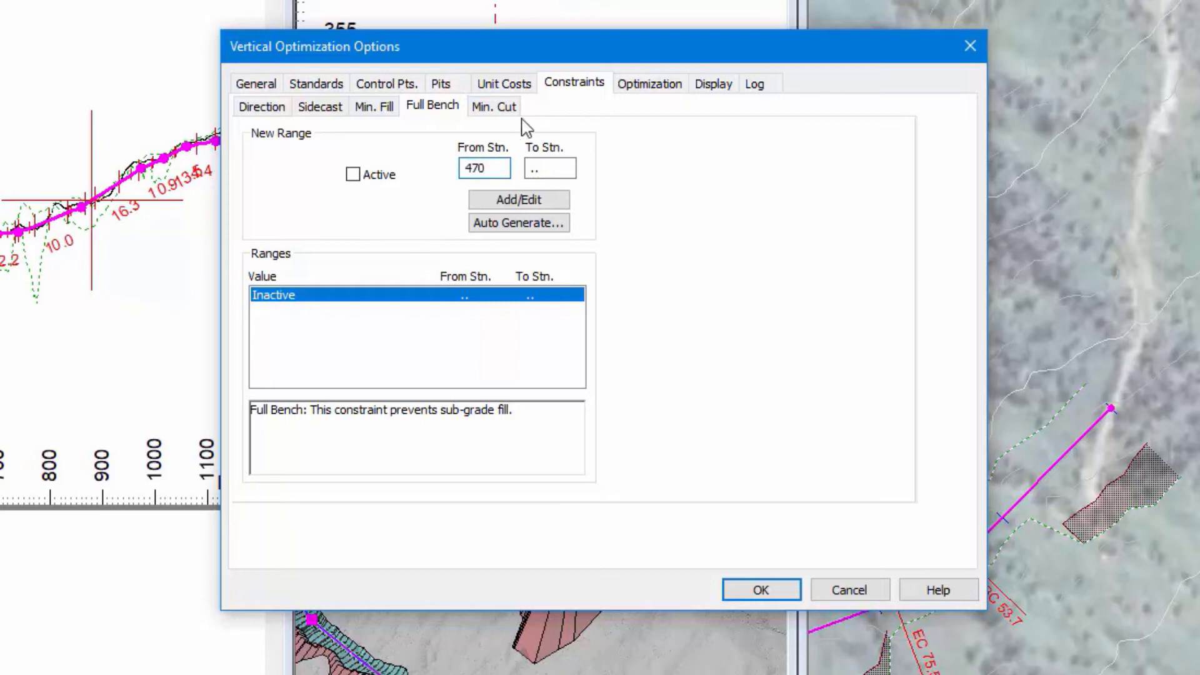
pyautogui.rightClick(556, 169)
pyautogui.click(601, 150)
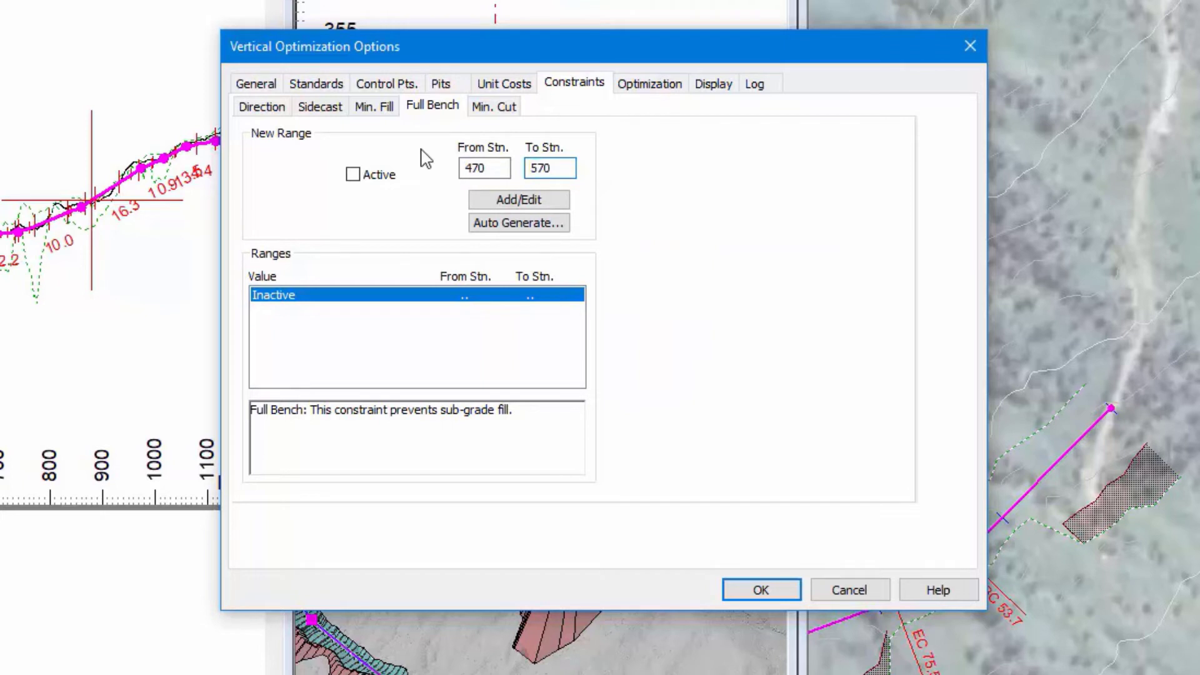
pyautogui.click(356, 177)
pyautogui.click(497, 199)
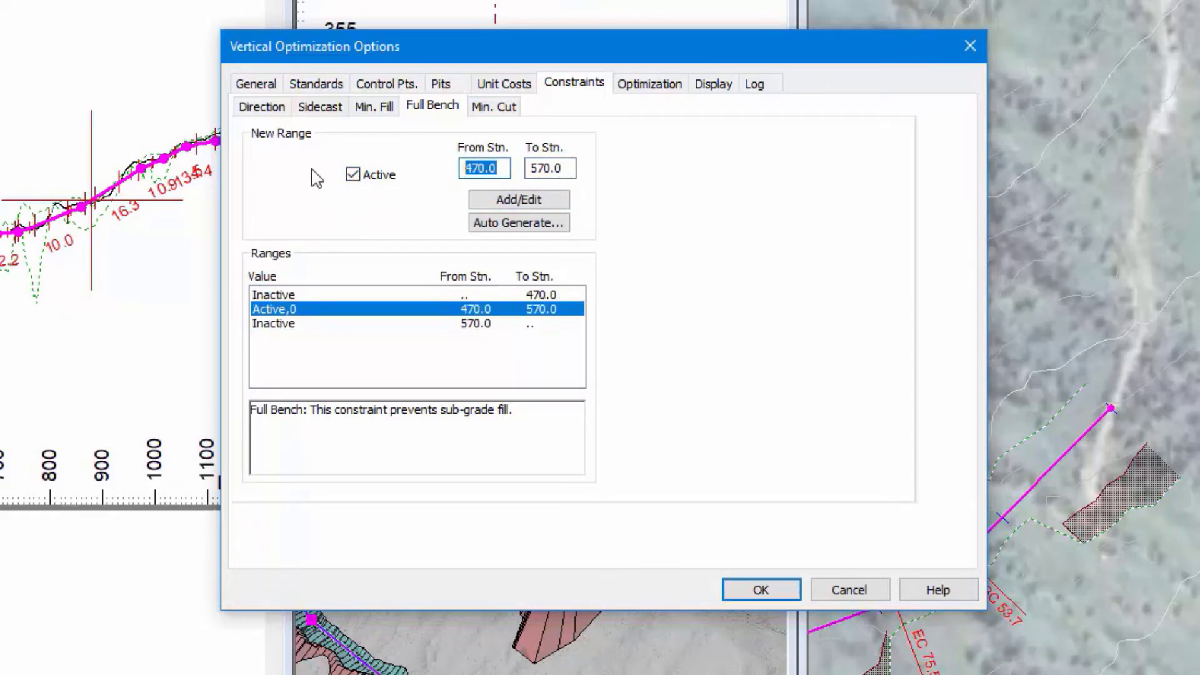
# Add a second active Full Bench constraint from station 670 to 690 and accept the vertical optimization options
pyautogui.write('670')
pyautogui.press('Tab')
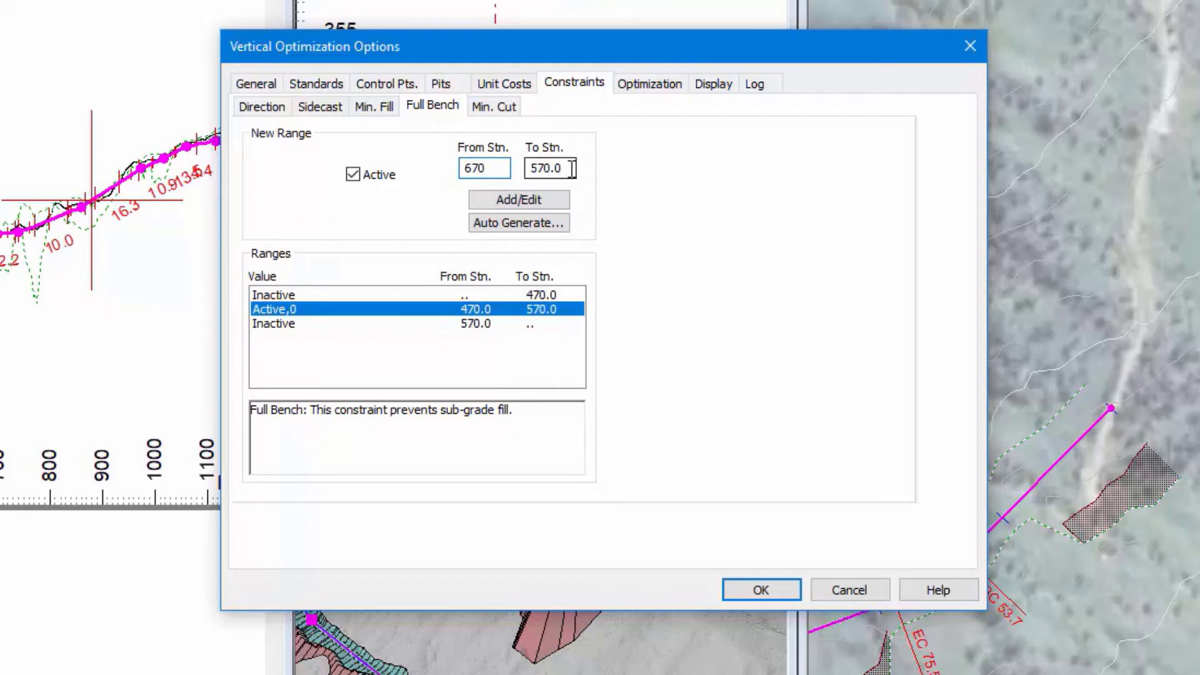
pyautogui.write('690')
pyautogui.click(545, 195)
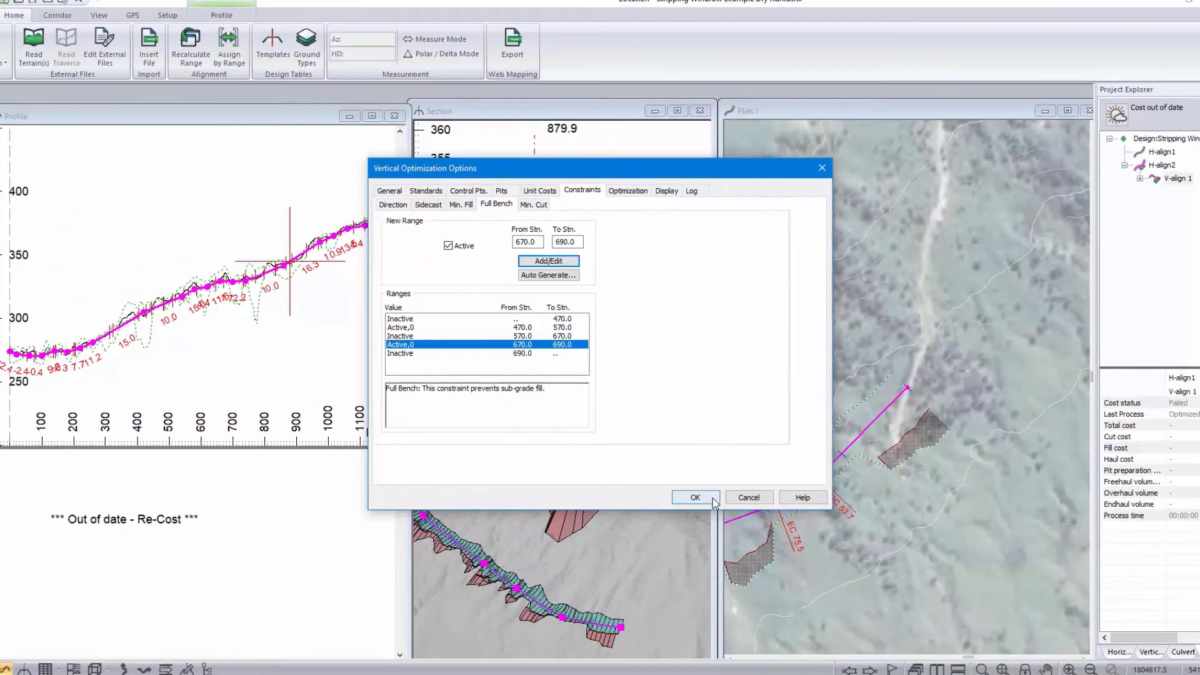
pyautogui.click(748, 572)
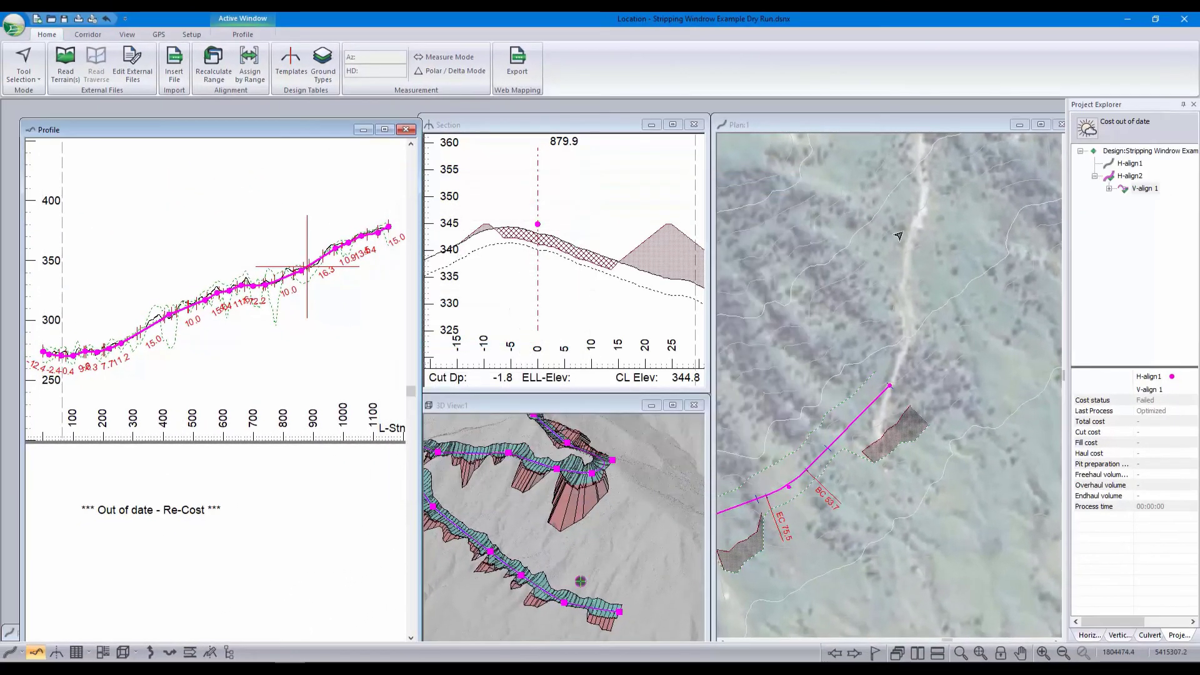
# Run vertical optimization with an optimal profile on V-align 1 for the current horizontal alignment only
pyautogui.rightClick(1142, 190)
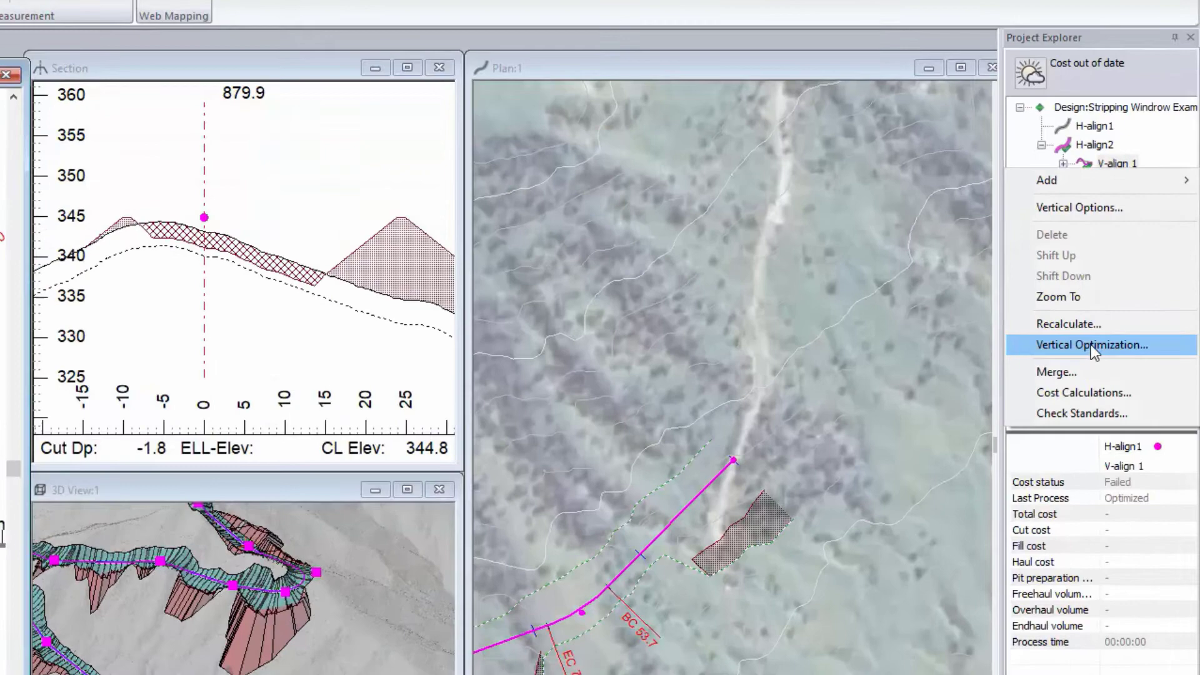
pyautogui.click(1128, 308)
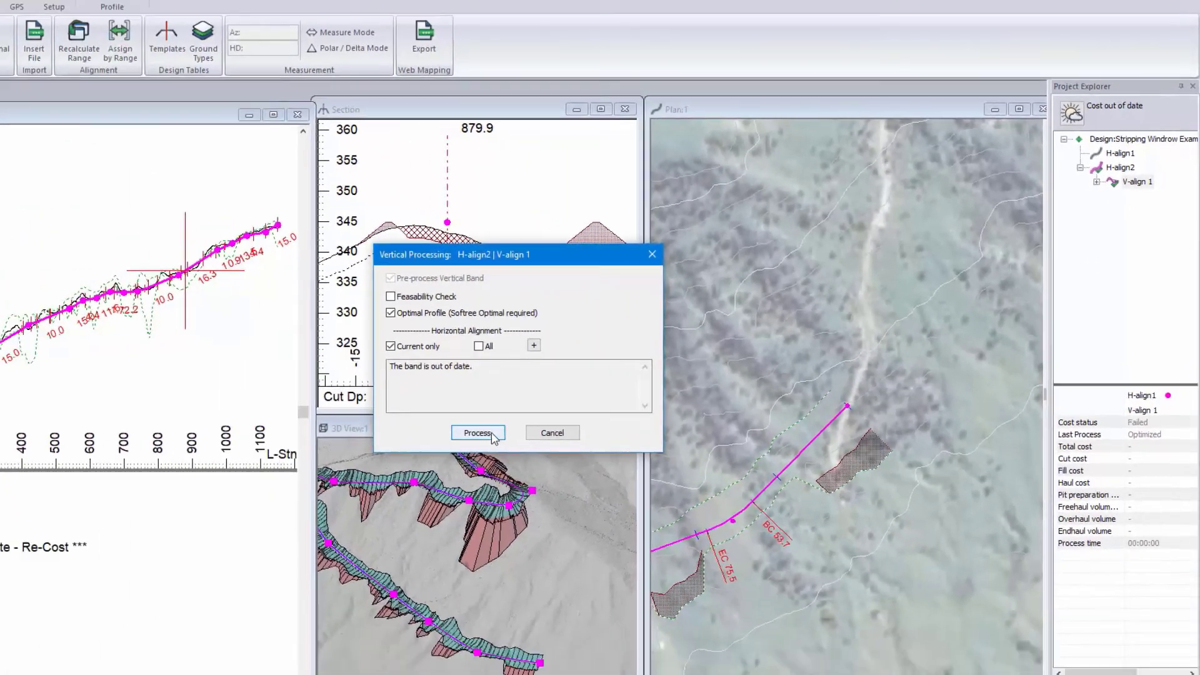
pyautogui.click(200, 508)
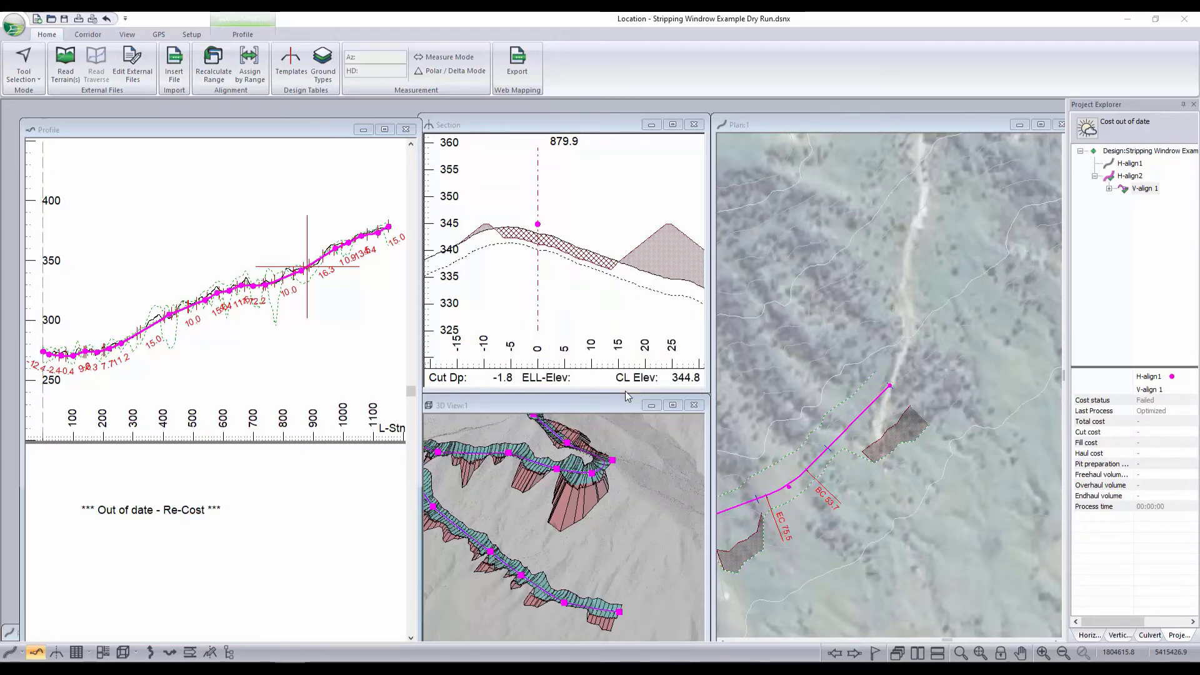
pyautogui.click(780, 462)
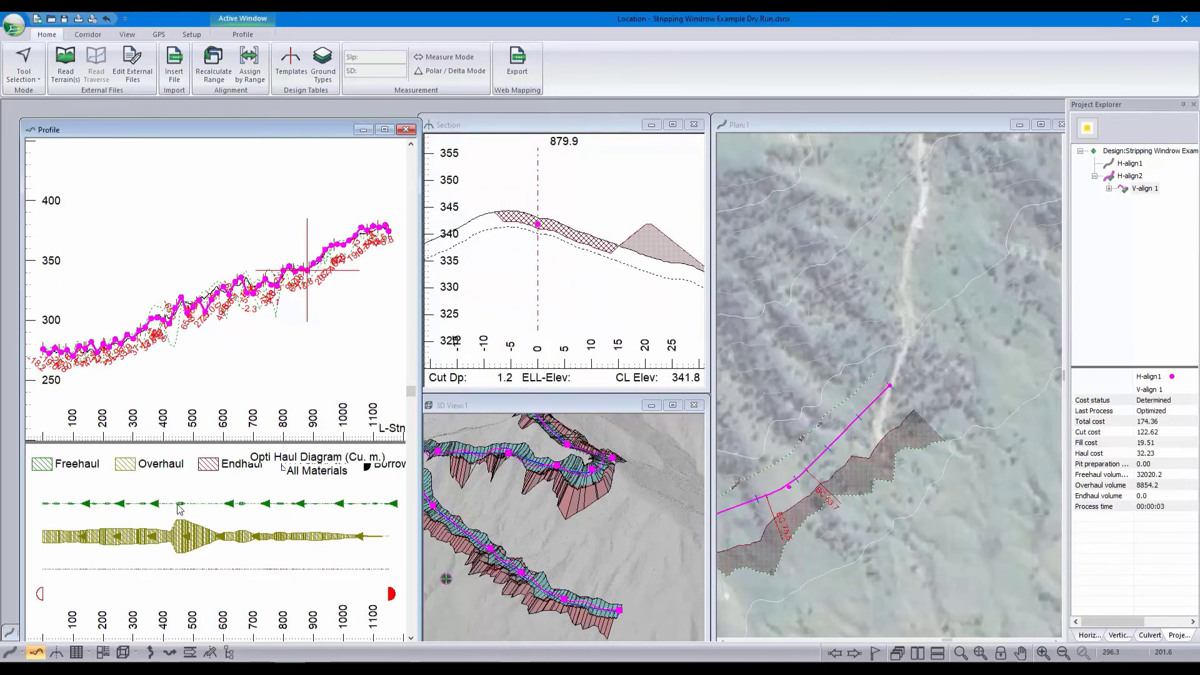
# Examine the optimized windrow along H-align2 in 3D, including the switchbacks and the cross sections near stations 493 and 545
pyautogui.moveTo(544, 486); pyautogui.dragTo(538, 525)
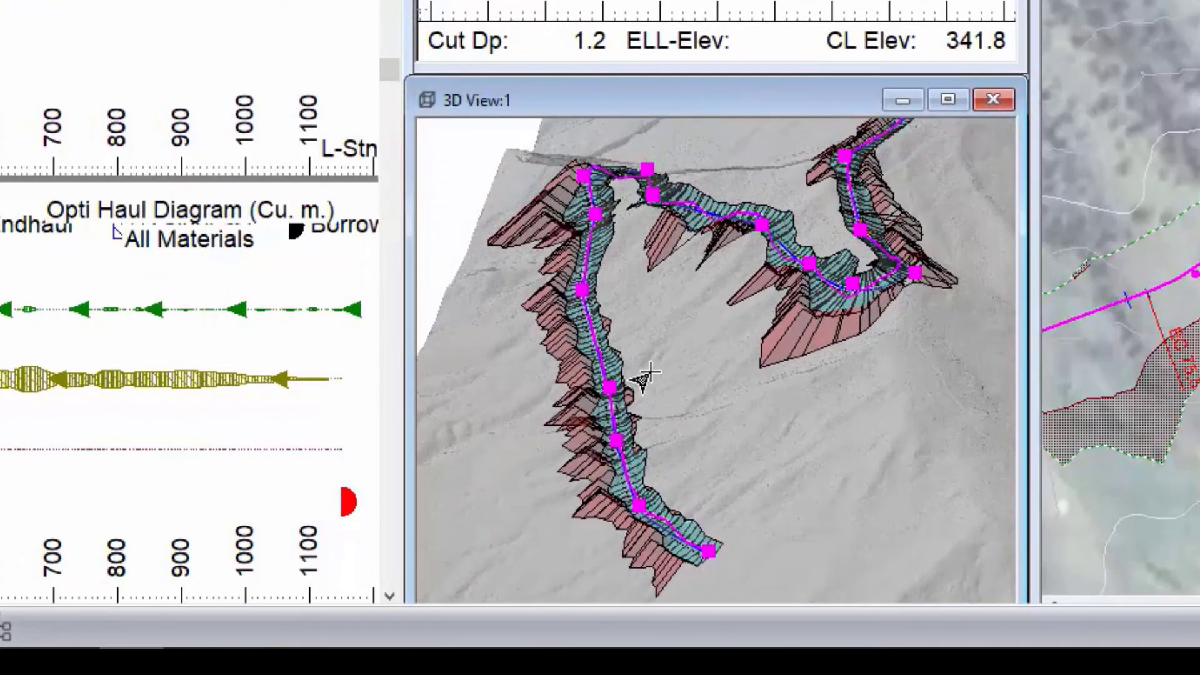
pyautogui.moveTo(723, 367); pyautogui.dragTo(837, 353)
pyautogui.scroll(5, 739, 260)
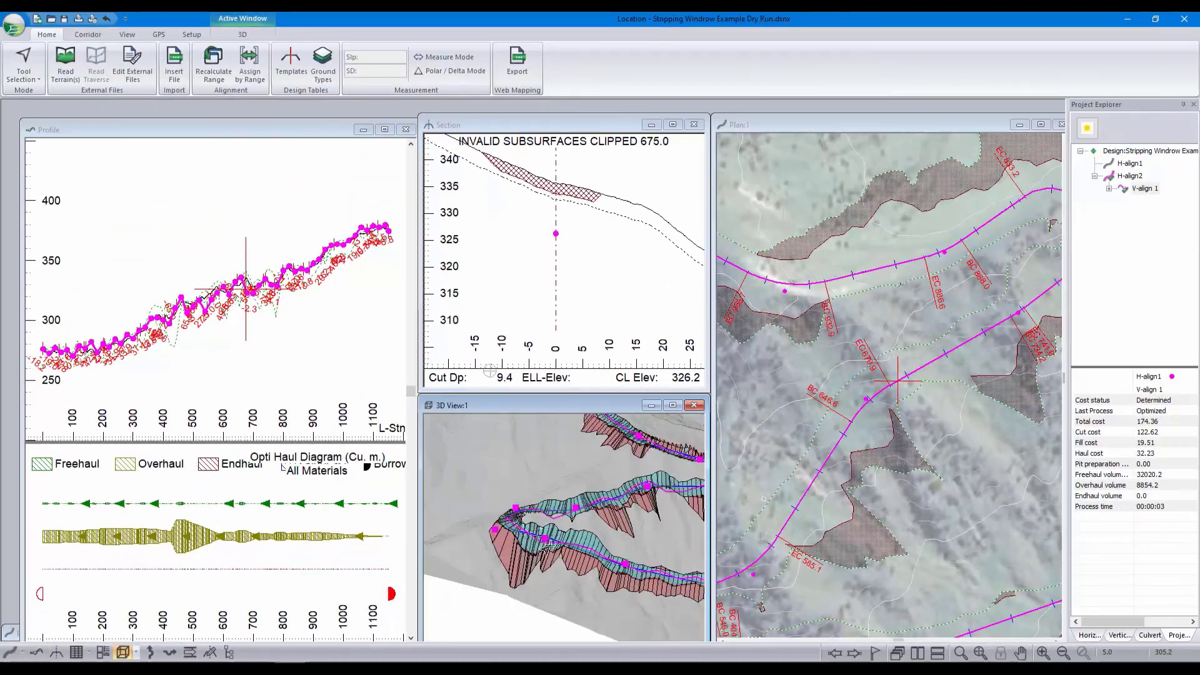
pyautogui.moveTo(566, 531); pyautogui.dragTo(561, 539, button='middle')
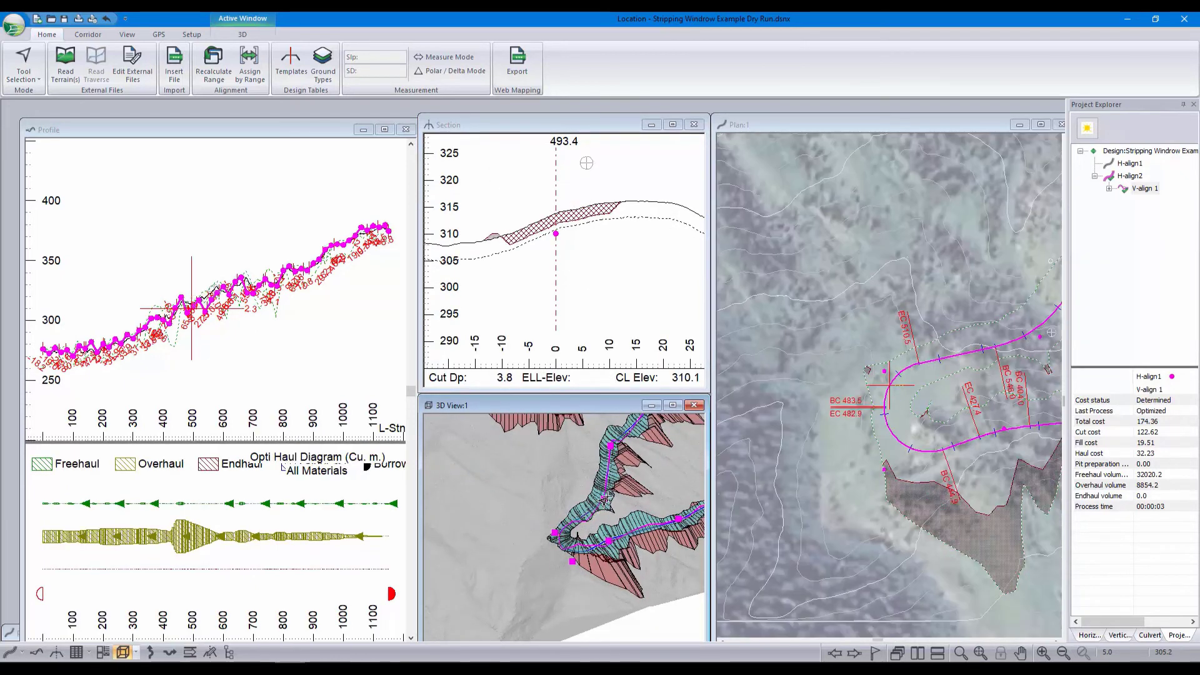
pyautogui.moveTo(604, 498)
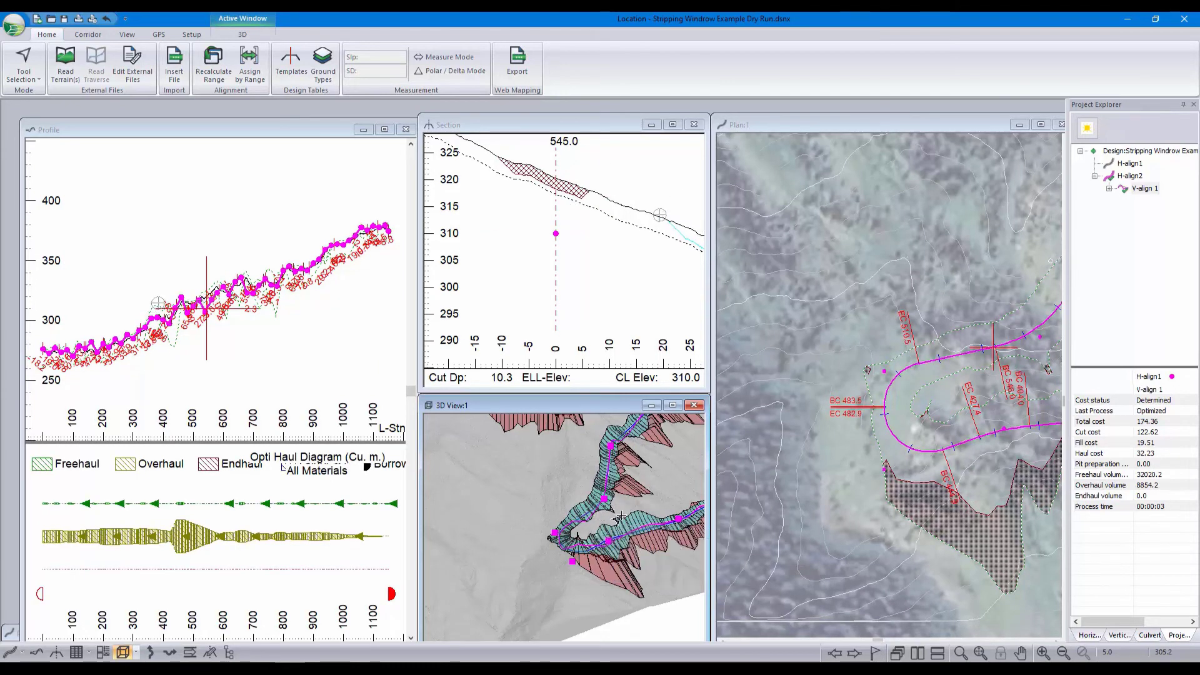
pyautogui.moveTo(624, 510); pyautogui.dragTo(621, 515, button='middle')
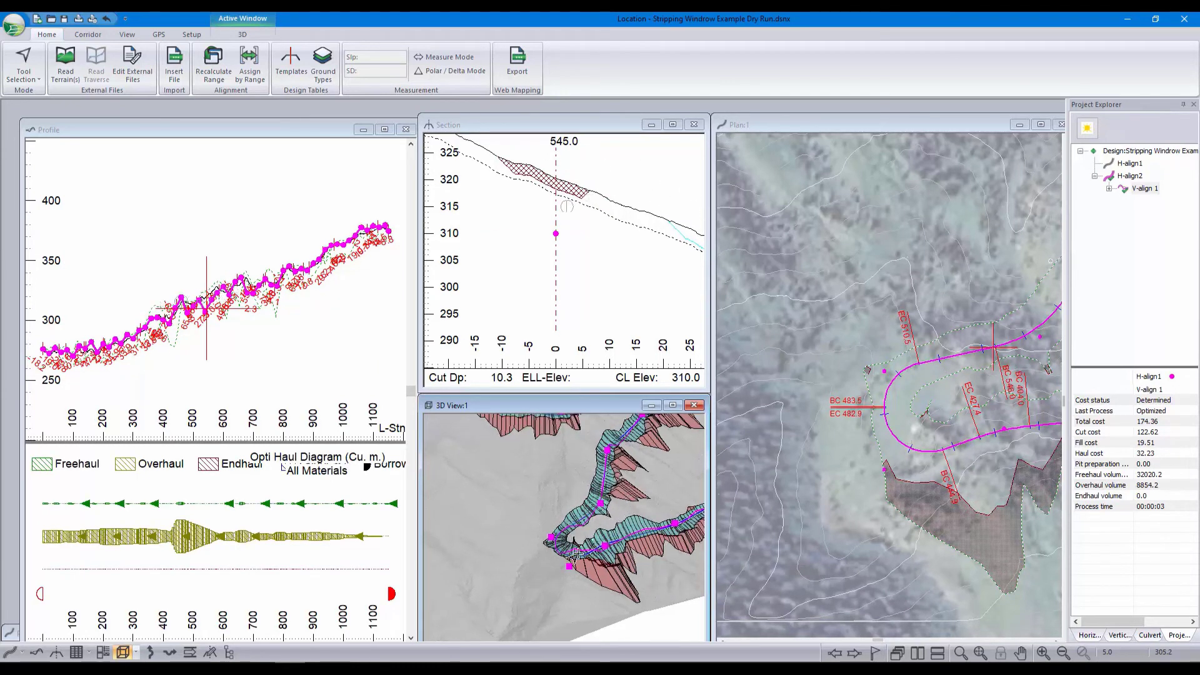
pyautogui.moveTo(609, 553); pyautogui.dragTo(532, 508, button='middle')
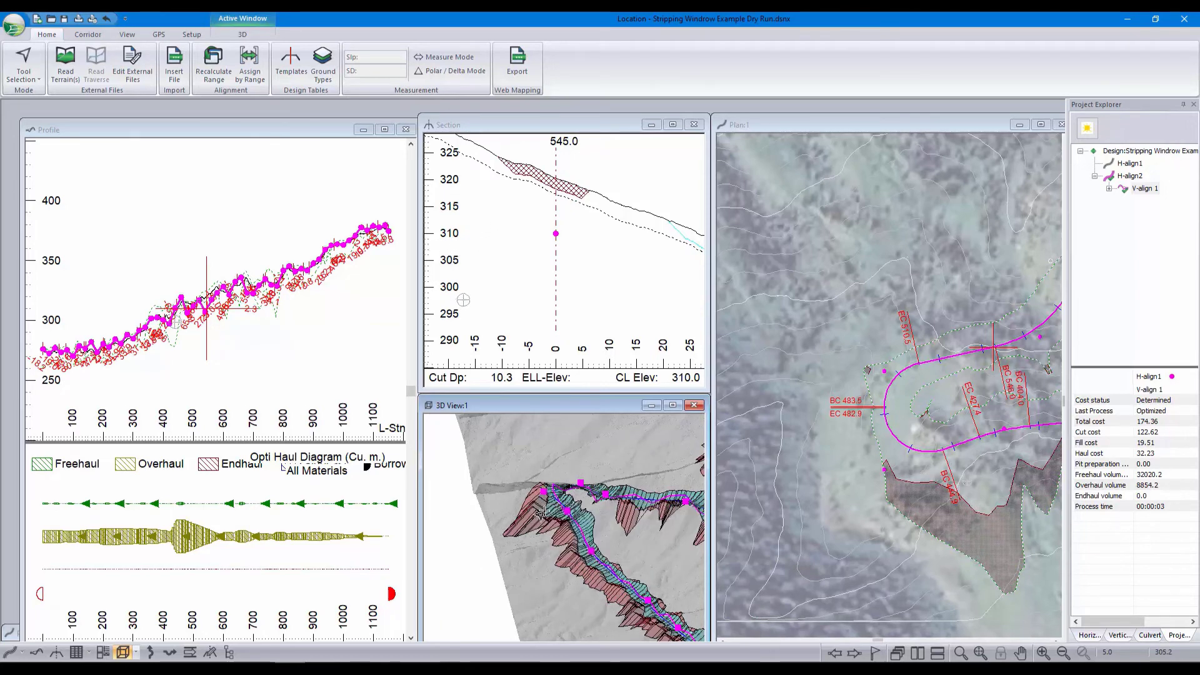
pyautogui.moveTo(544, 515); pyautogui.dragTo(566, 531, button='middle')
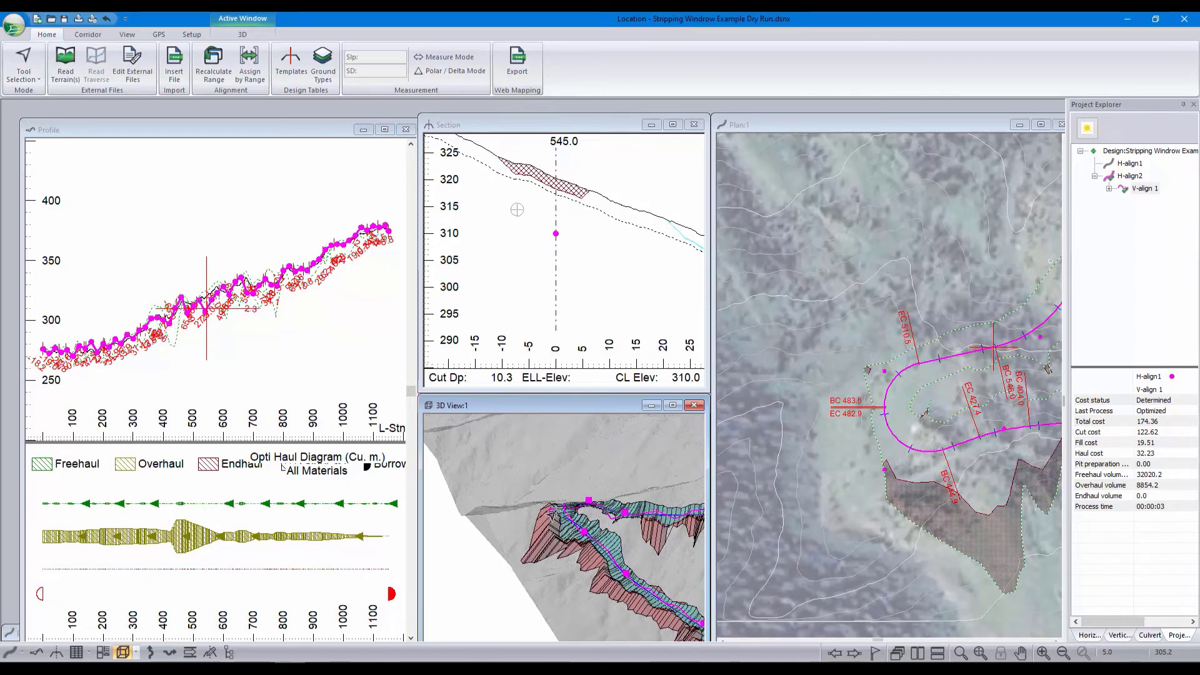
# Examine the whole windrow in 3D from several angles, along with the cross section at station 240
pyautogui.moveTo(567, 541); pyautogui.dragTo(525, 498, button='middle')
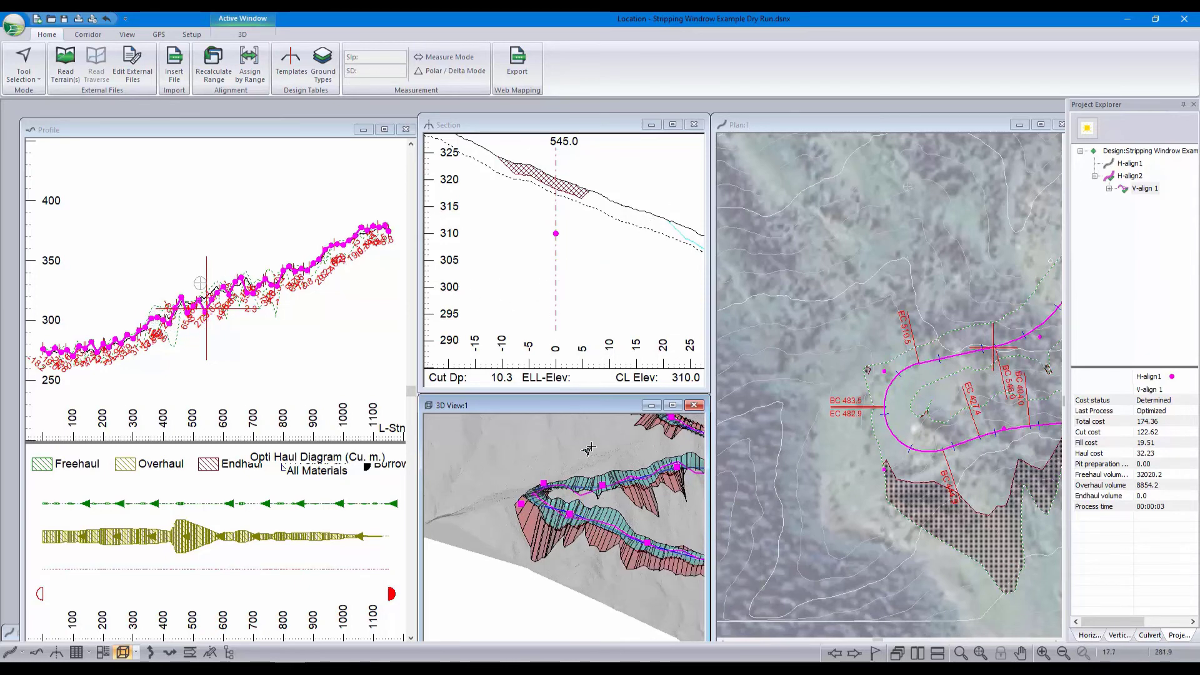
pyautogui.scroll(-5, 594, 498)
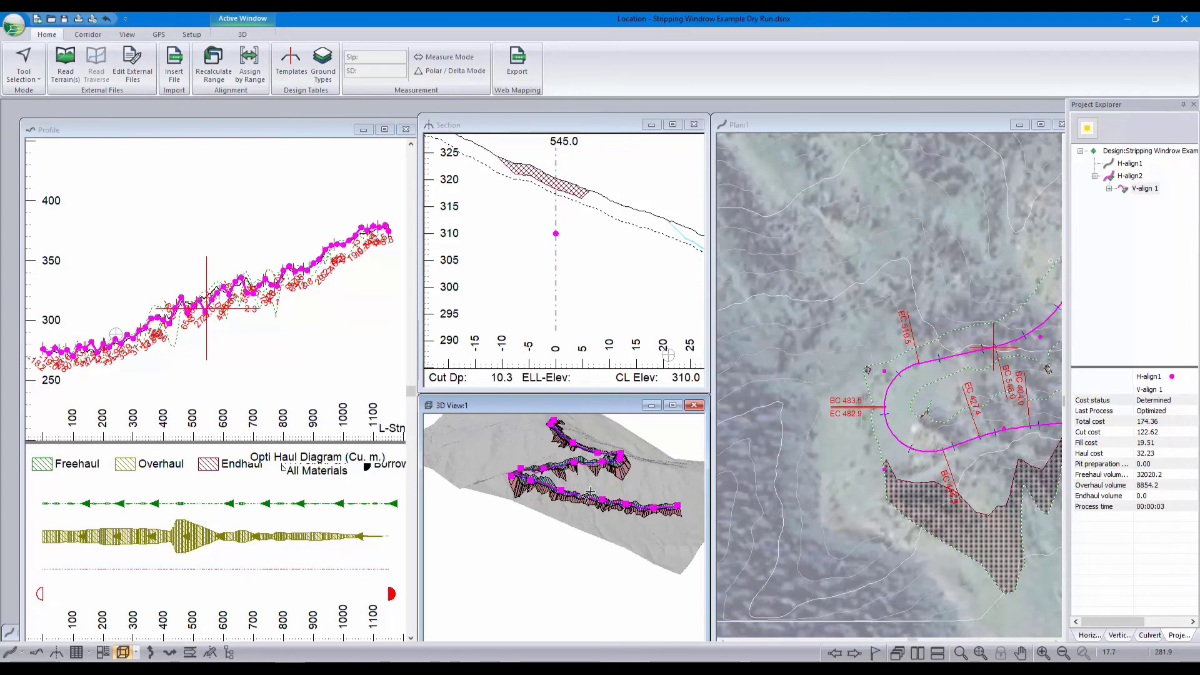
pyautogui.moveTo(563, 508); pyautogui.dragTo(514, 527)
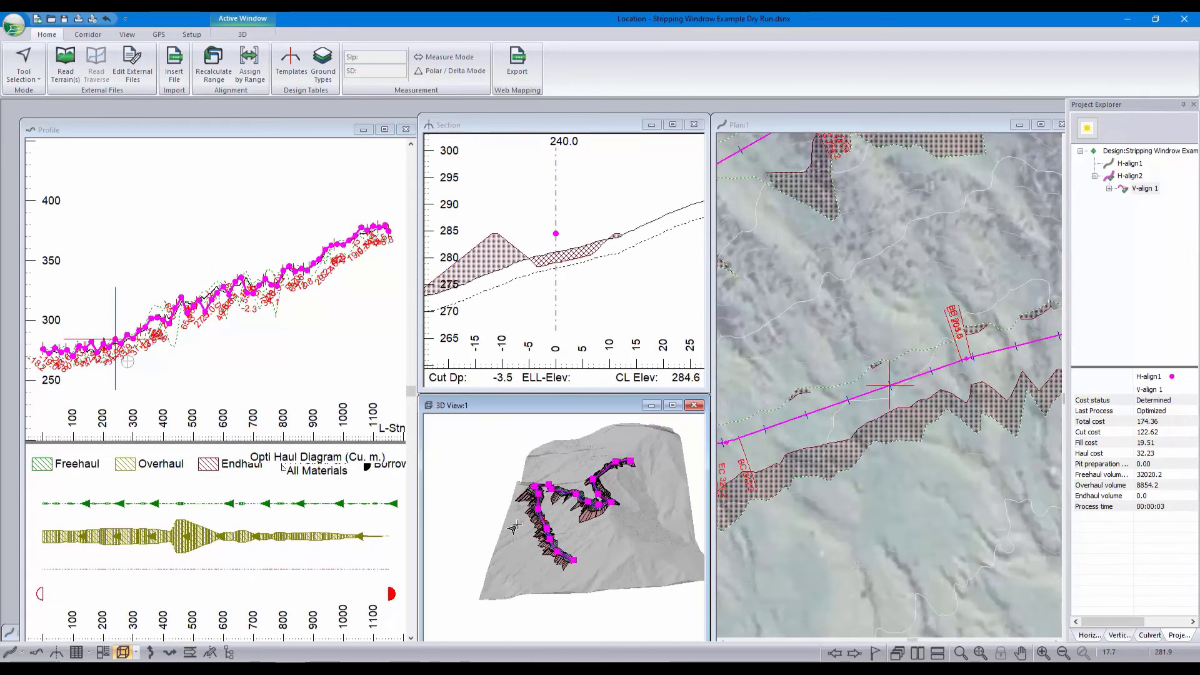
pyautogui.moveTo(514, 528)
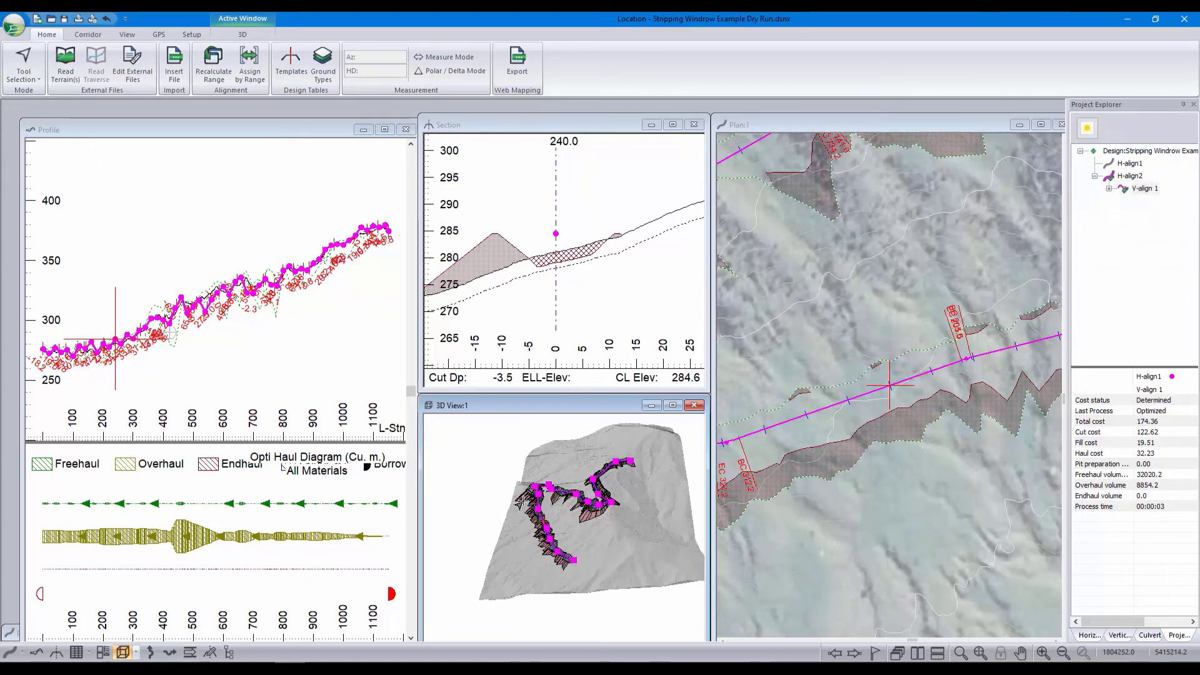
pyautogui.moveTo(549, 255)
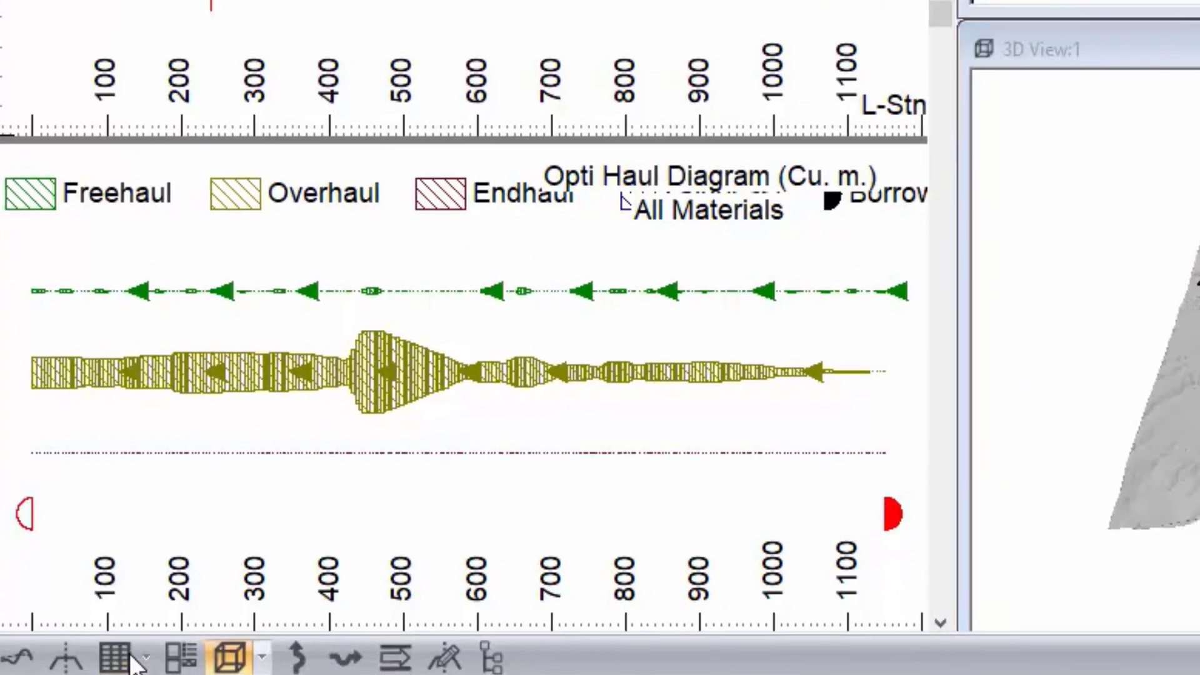
# Open a data report window and check its row point types in the data options, leaving them unchanged
pyautogui.click(131, 657)
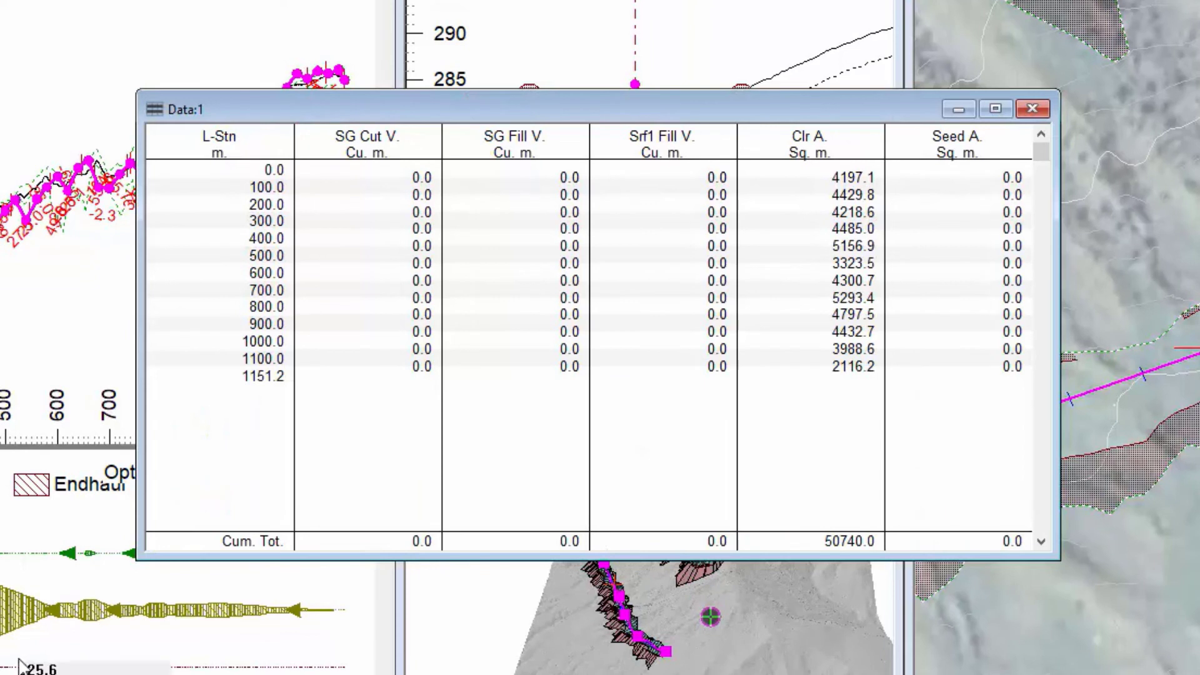
pyautogui.rightClick(597, 344)
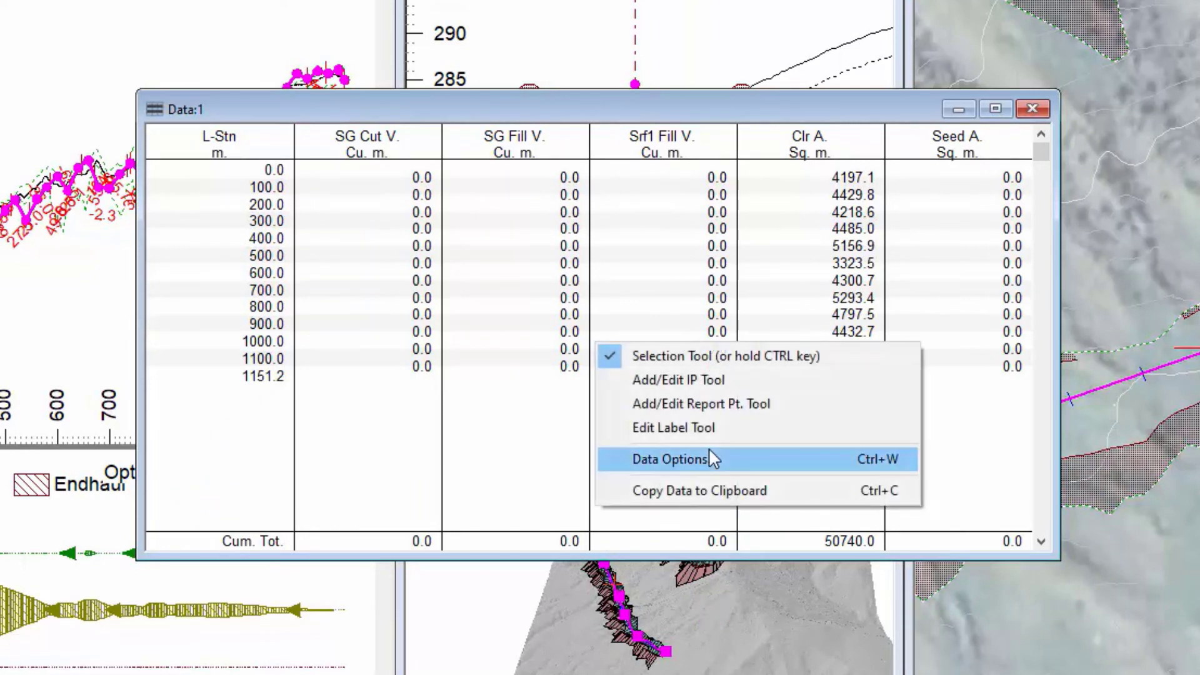
pyautogui.click(709, 458)
pyautogui.click(813, 222)
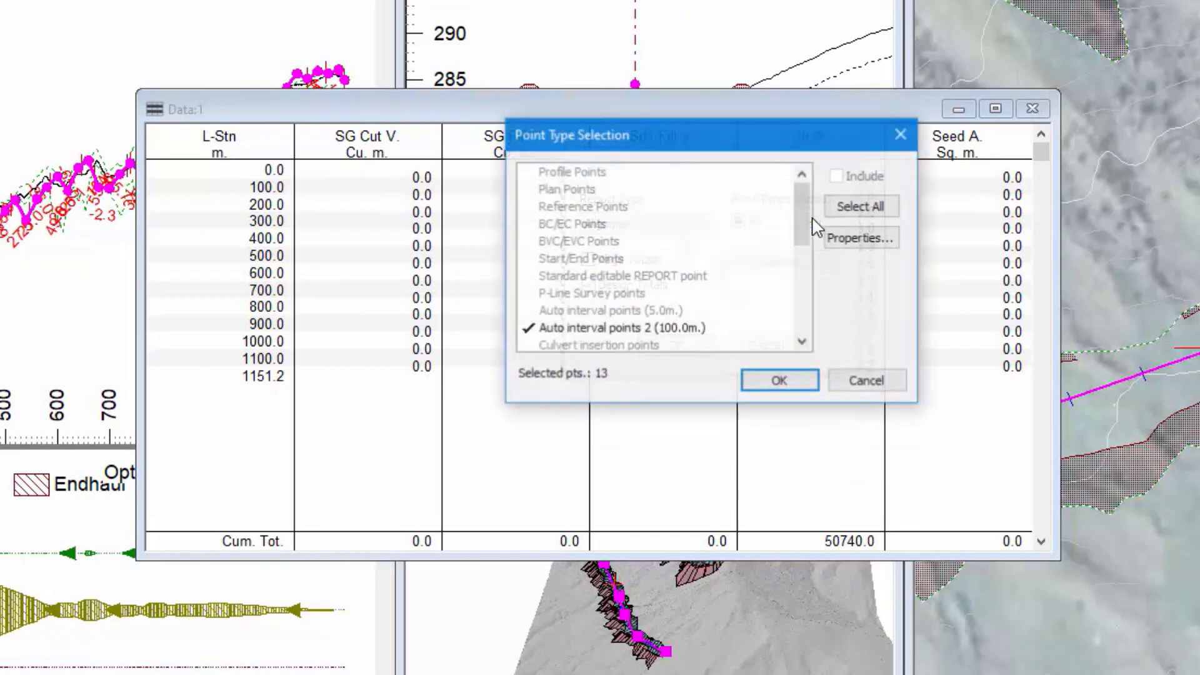
pyautogui.click(660, 331)
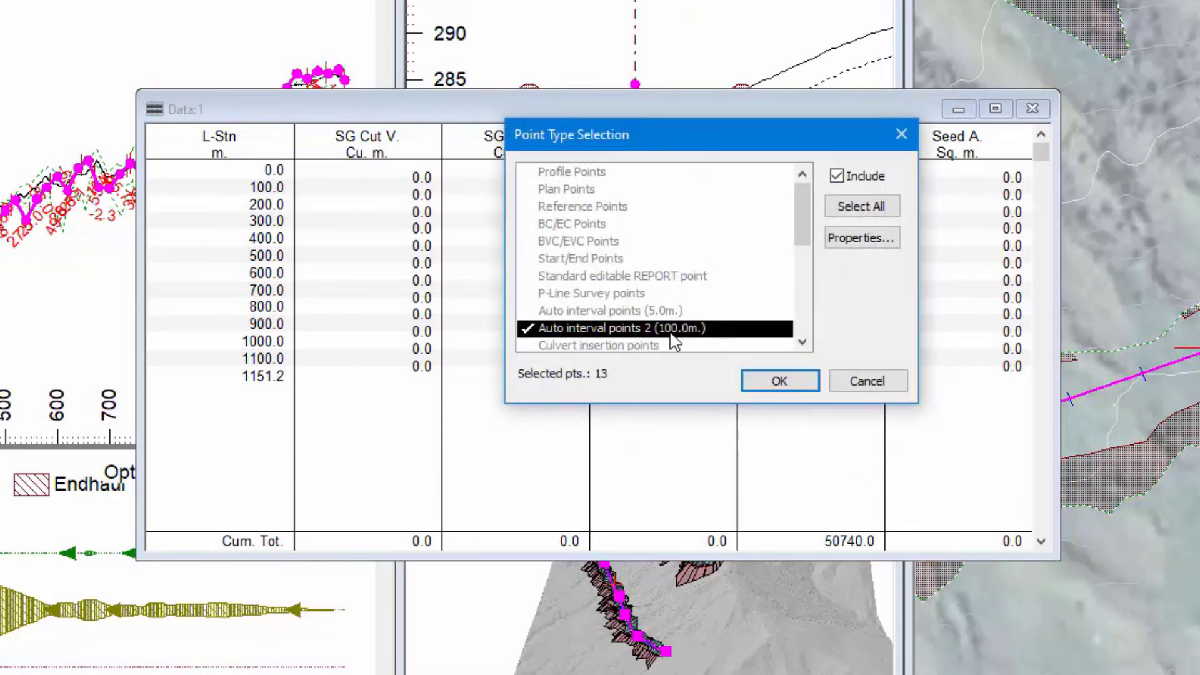
pyautogui.click(867, 381)
# Remove the Cut V., Fill V., Srf1 V., Clr A. and Seed A. columns from the data report
pyautogui.click(781, 273)
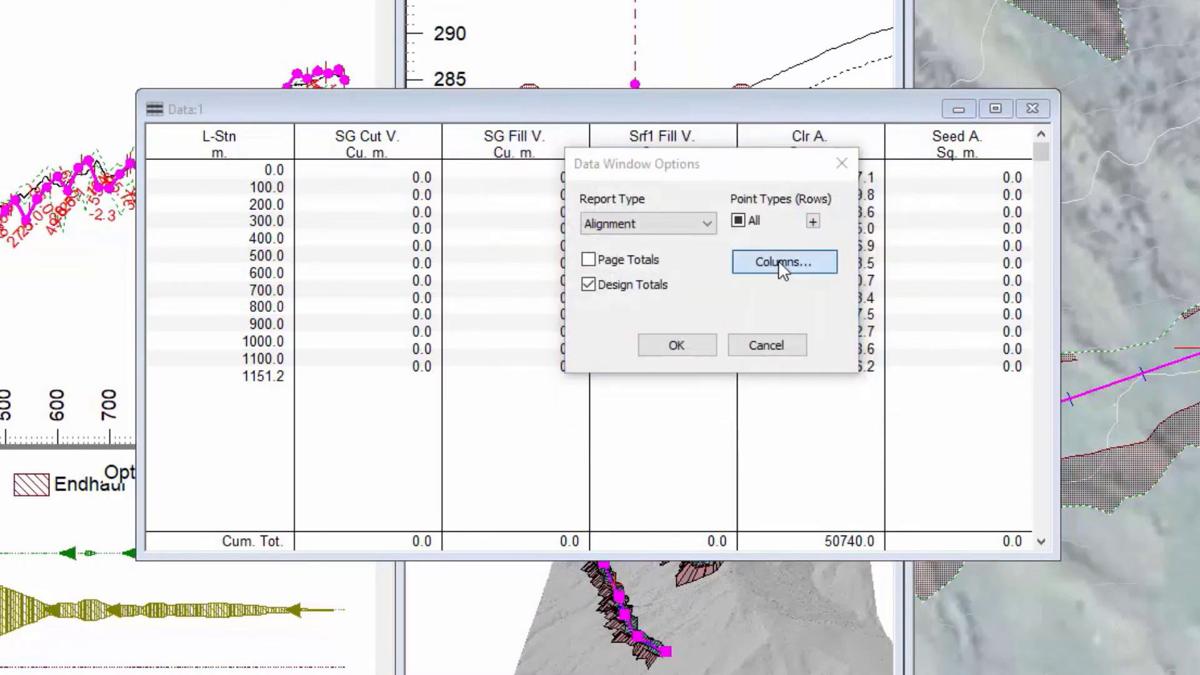
pyautogui.click(775, 159)
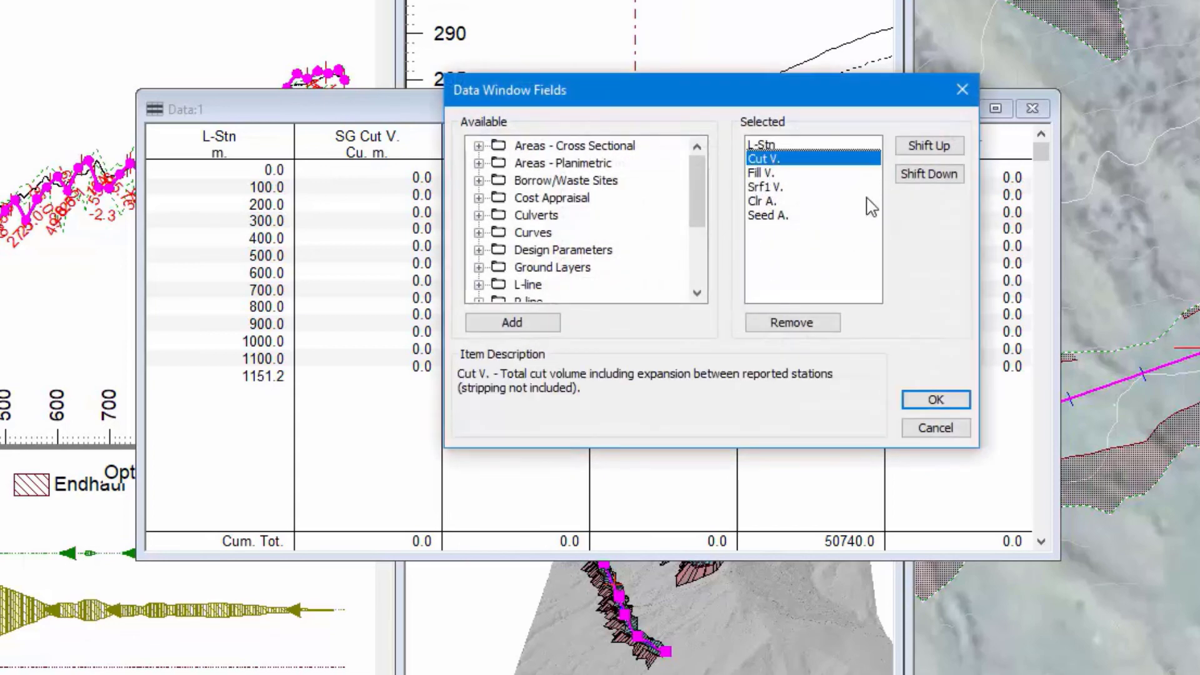
pyautogui.click(792, 324)
pyautogui.click(792, 324)
pyautogui.click(793, 324)
pyautogui.click(792, 324)
pyautogui.click(793, 324)
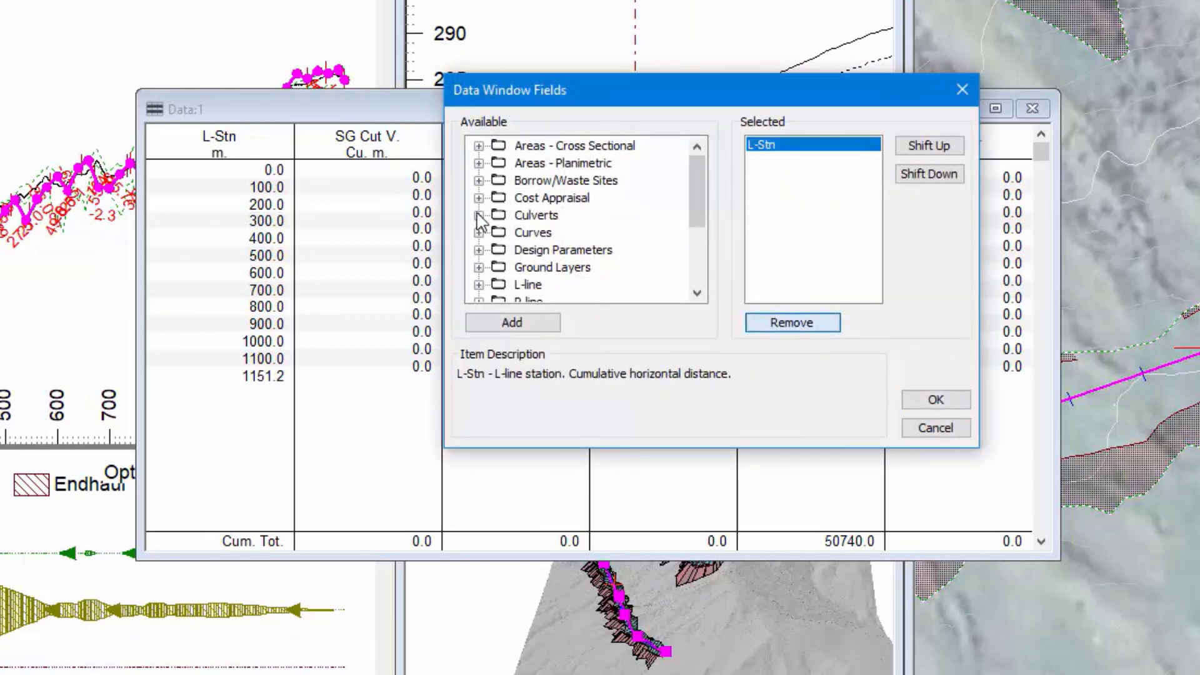
# Add the general volume columns Srf5 Cut V. and Srf6 V. to the data report and apply the options
pyautogui.scroll(-3, 553, 275)
pyautogui.doubleClick(500, 269)
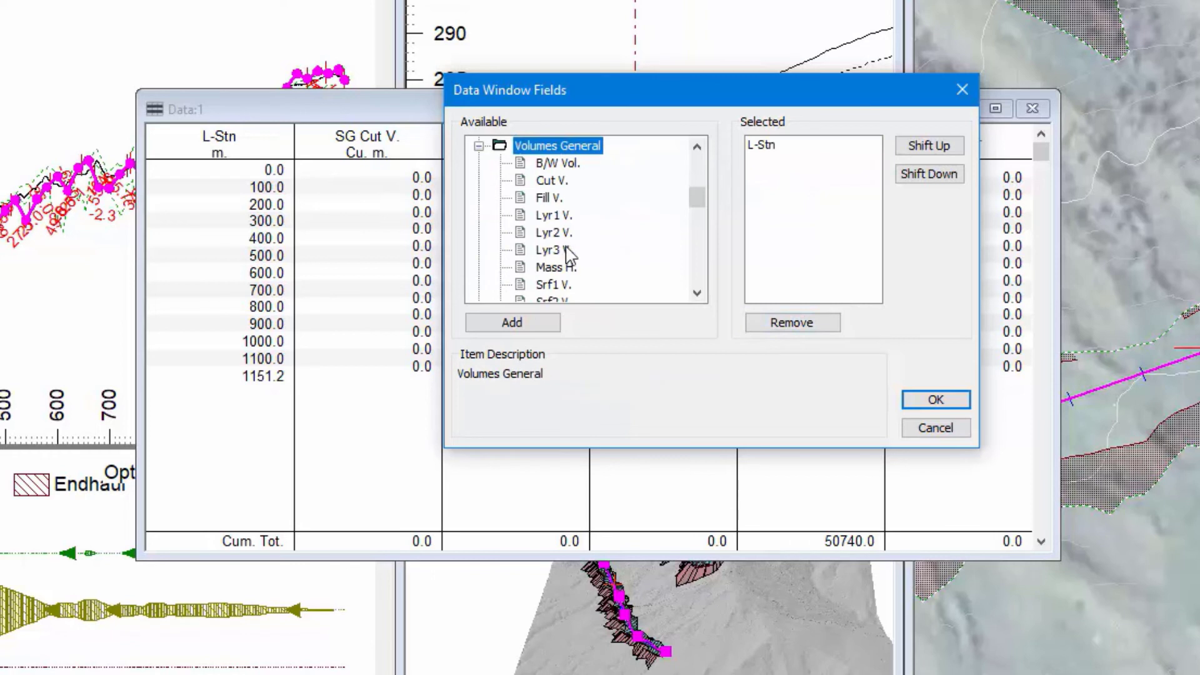
pyautogui.scroll(-3, 565, 260)
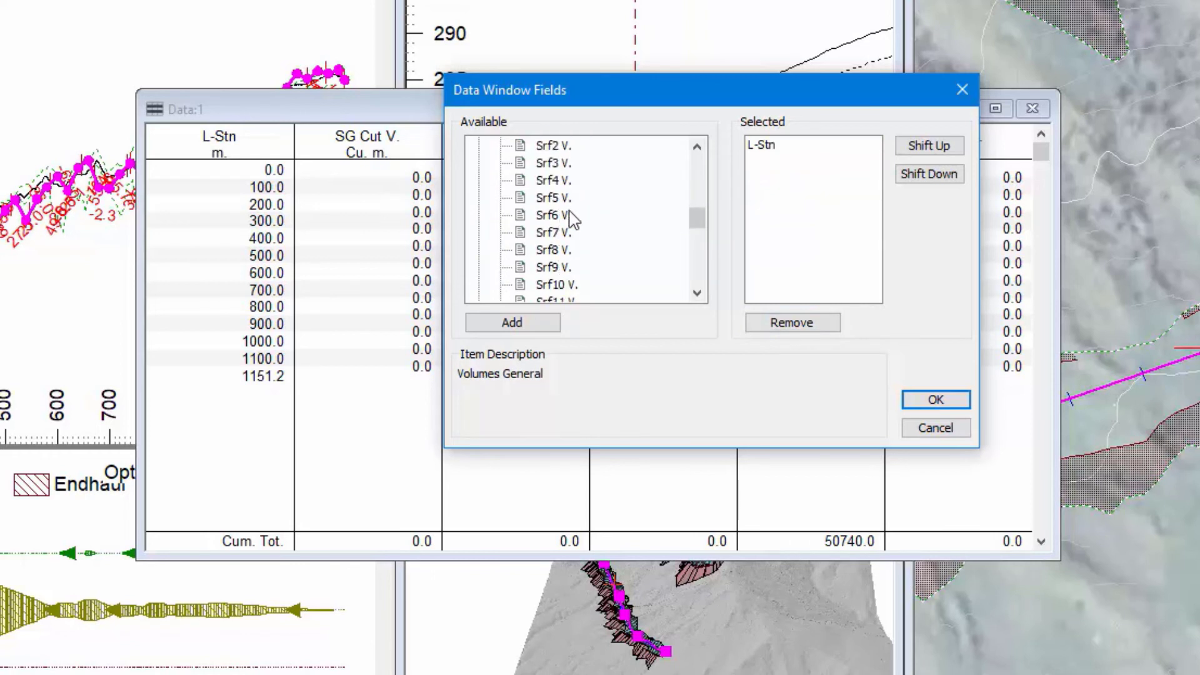
pyautogui.scroll(-5, 570, 219)
pyautogui.doubleClick(563, 232)
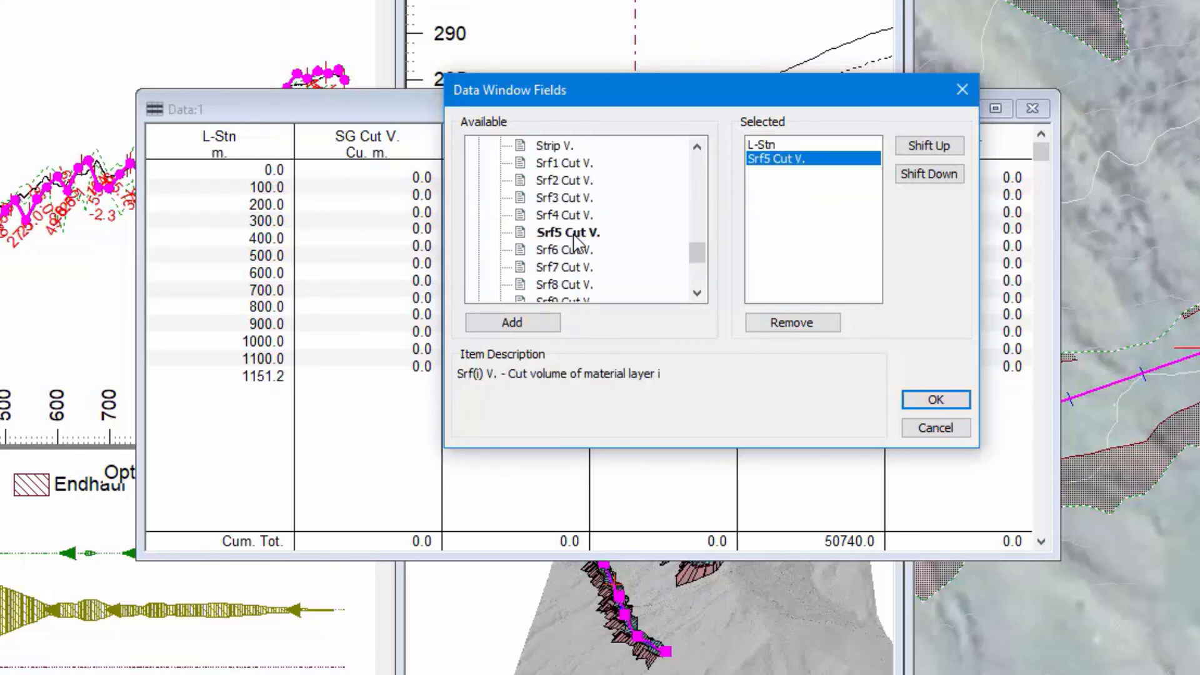
pyautogui.scroll(5, 565, 238)
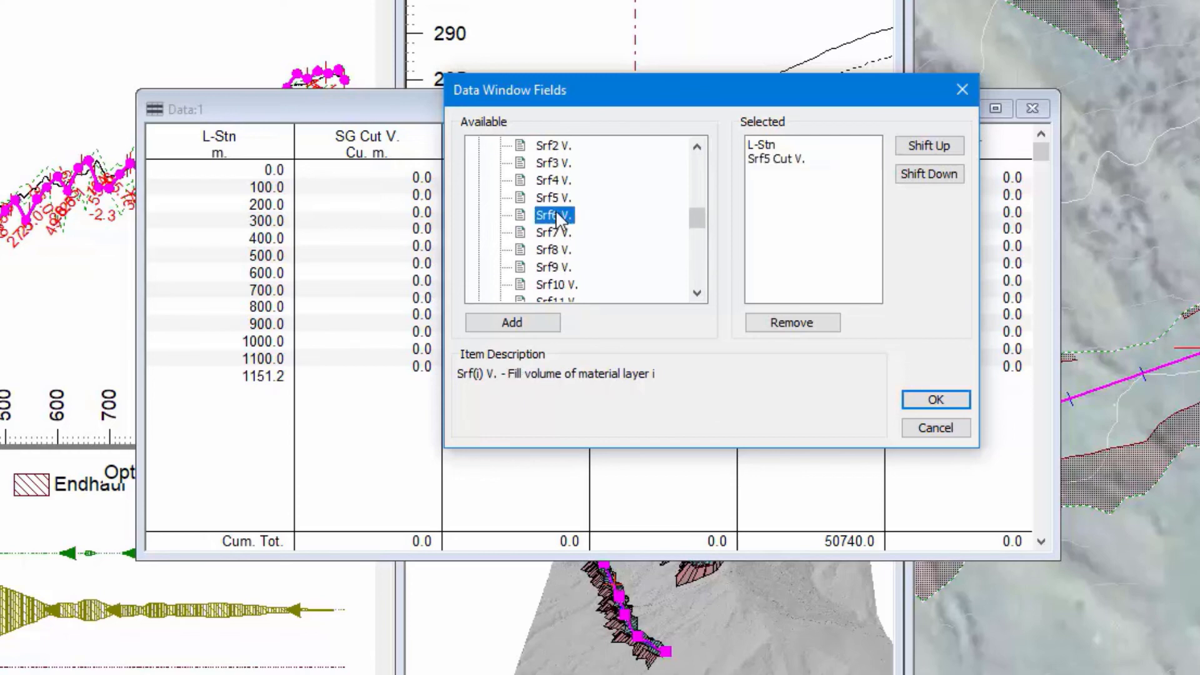
pyautogui.doubleClick(553, 214)
pyautogui.click(935, 399)
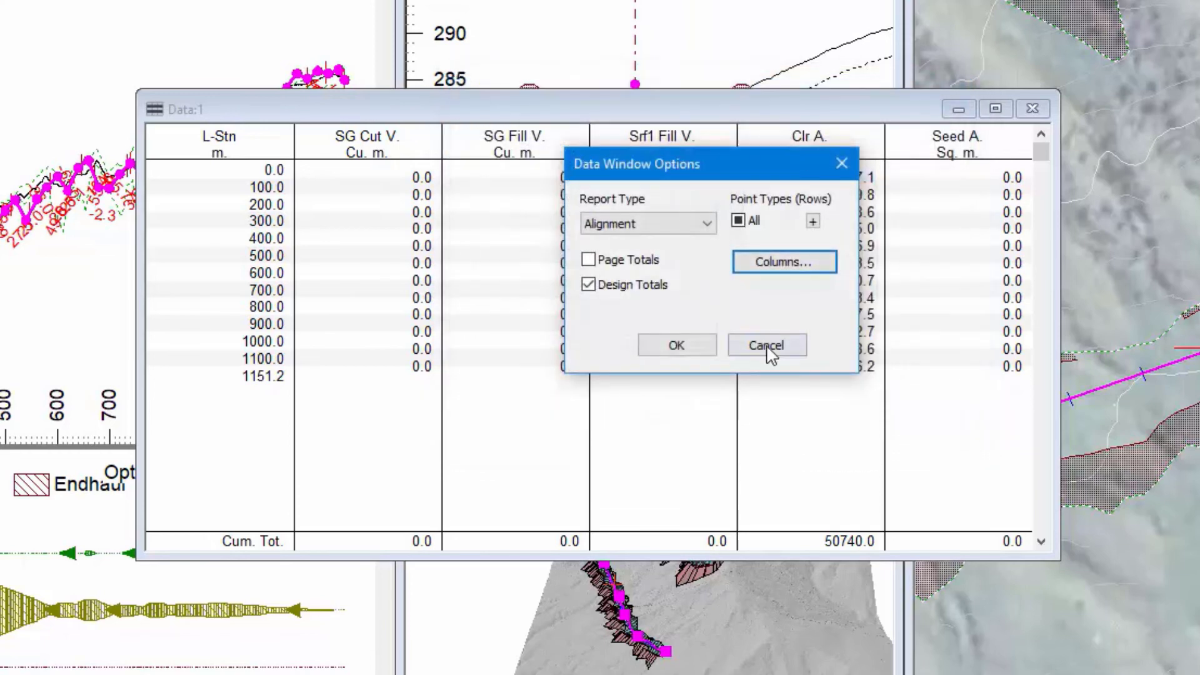
pyautogui.click(679, 347)
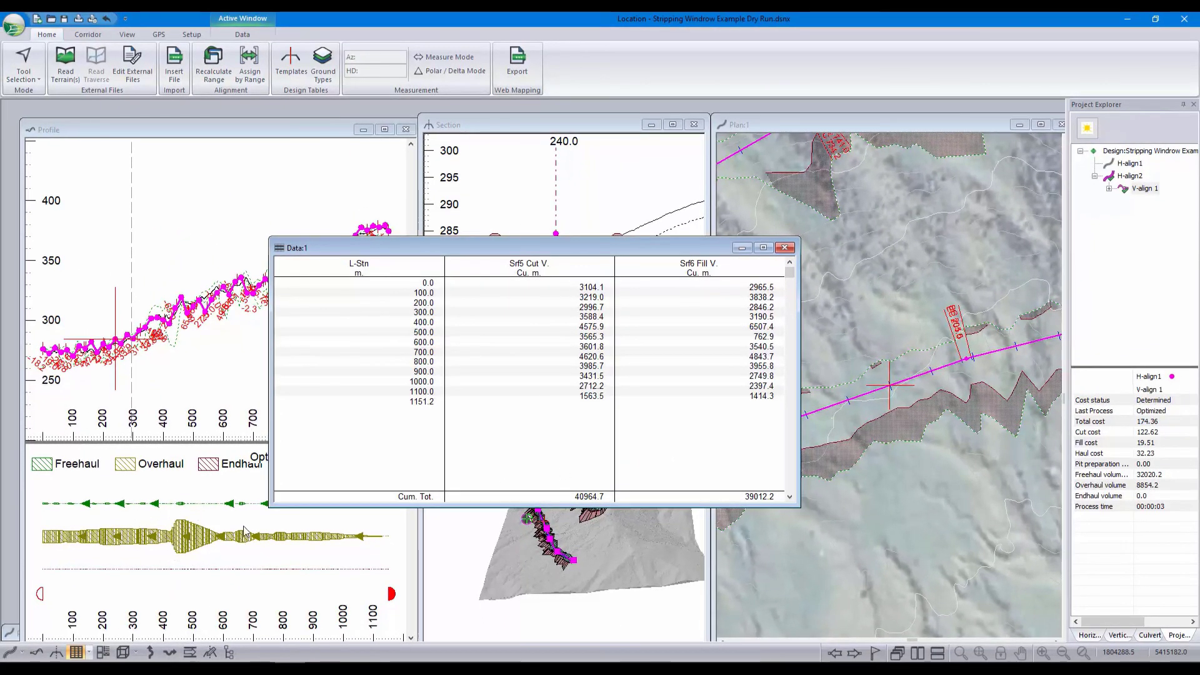
# Minimize the data report, copy the Opti Haul data and paste it into cell A1 of a blank Excel workbook
pyautogui.click(741, 247)
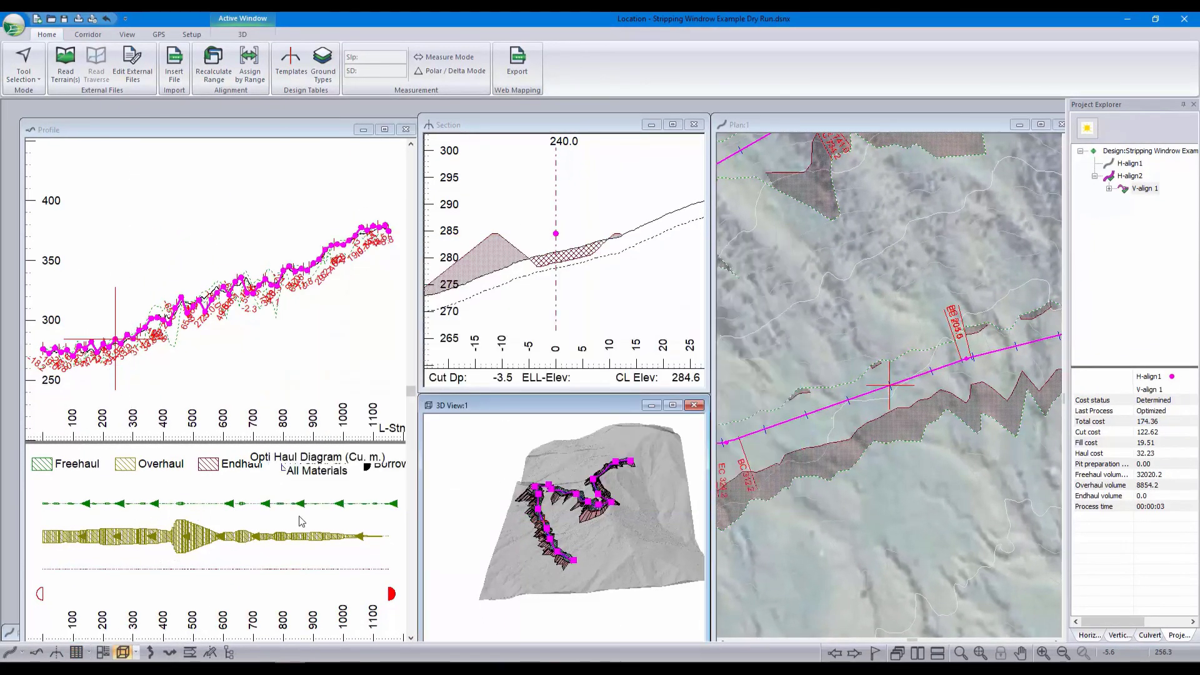
pyautogui.rightClick(269, 531)
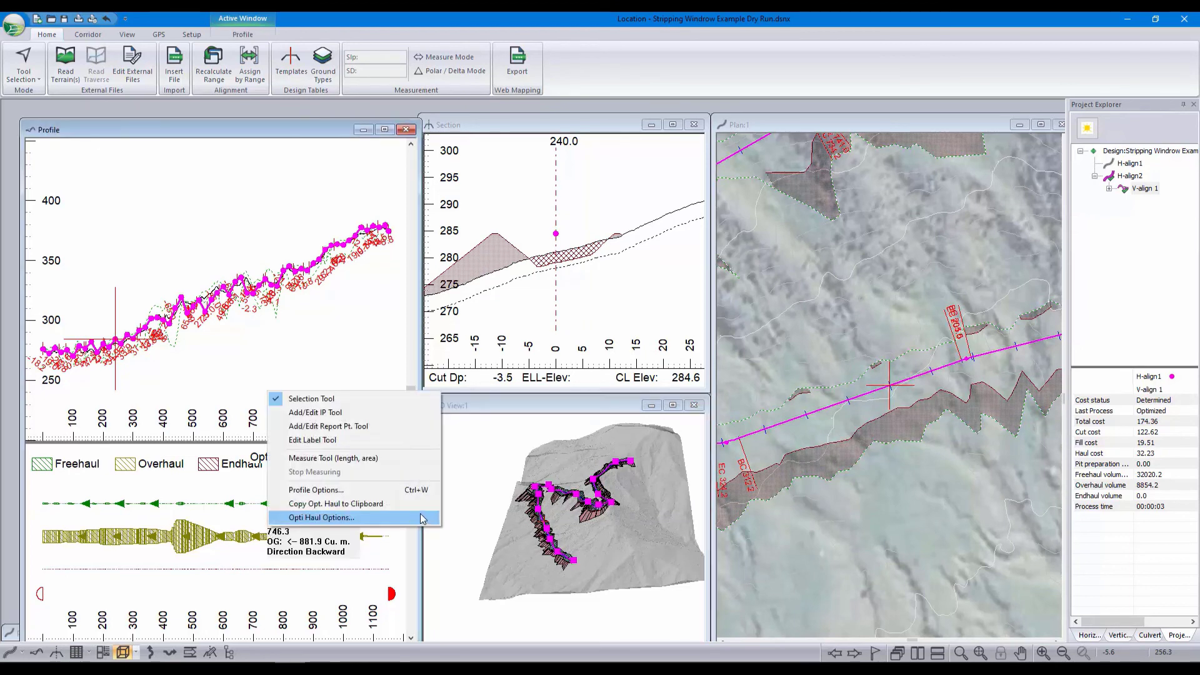
pyautogui.click(326, 505)
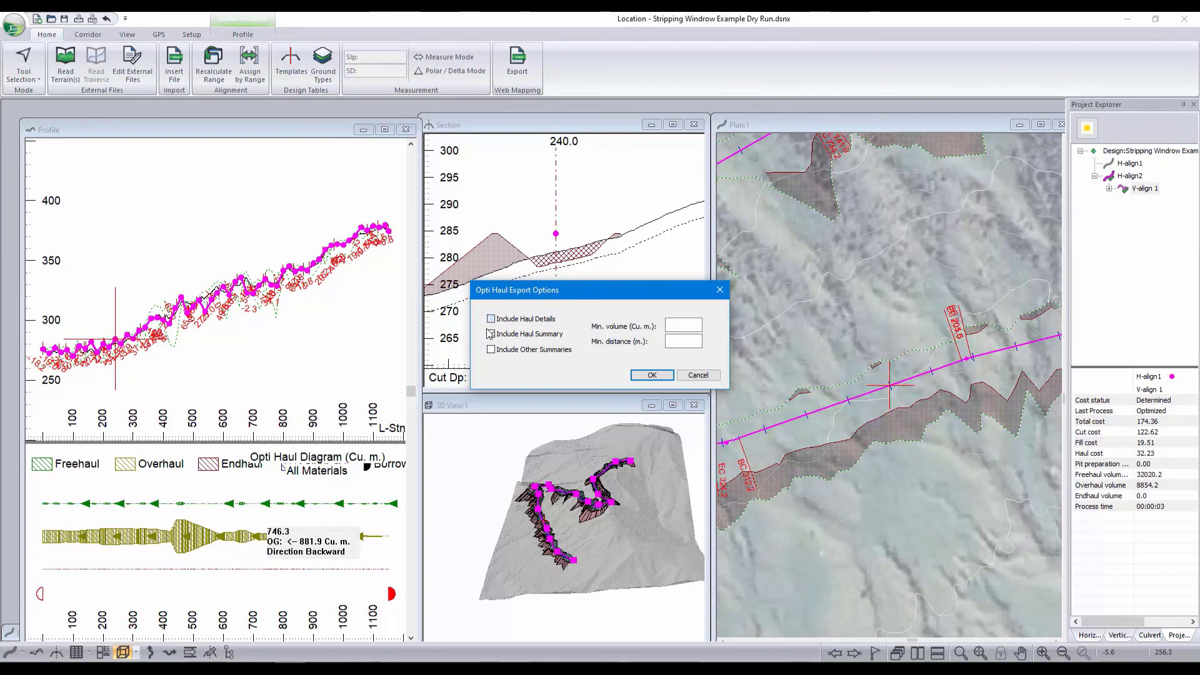
pyautogui.click(652, 375)
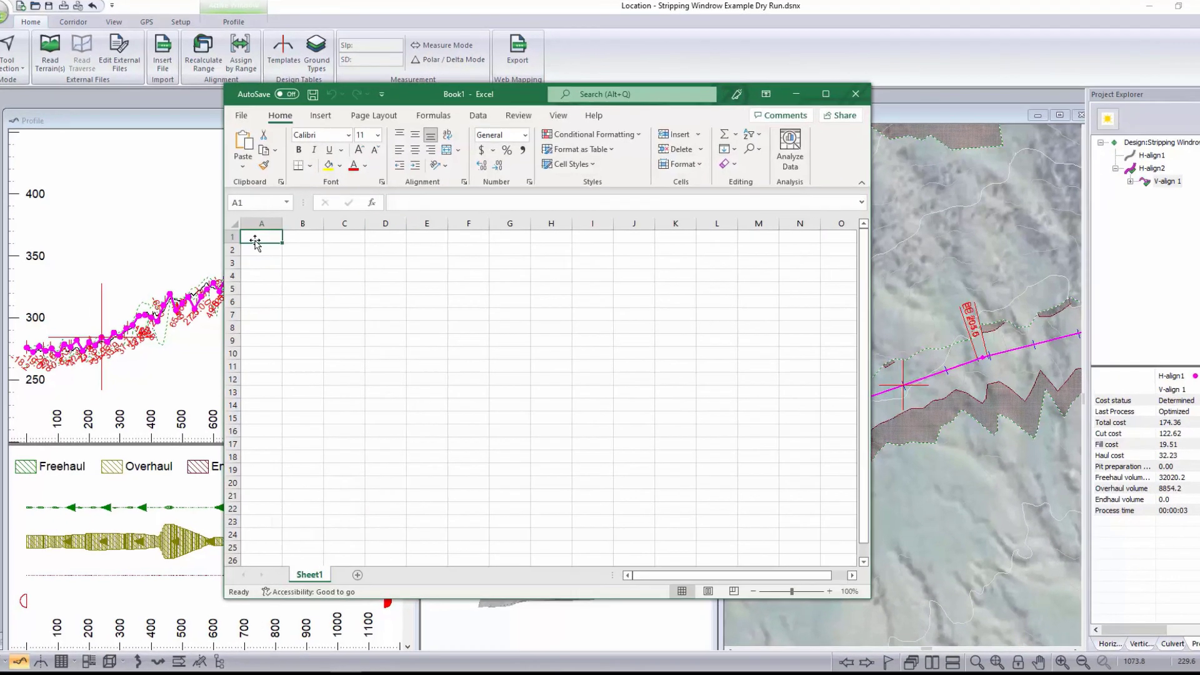
pyautogui.rightClick(275, 245)
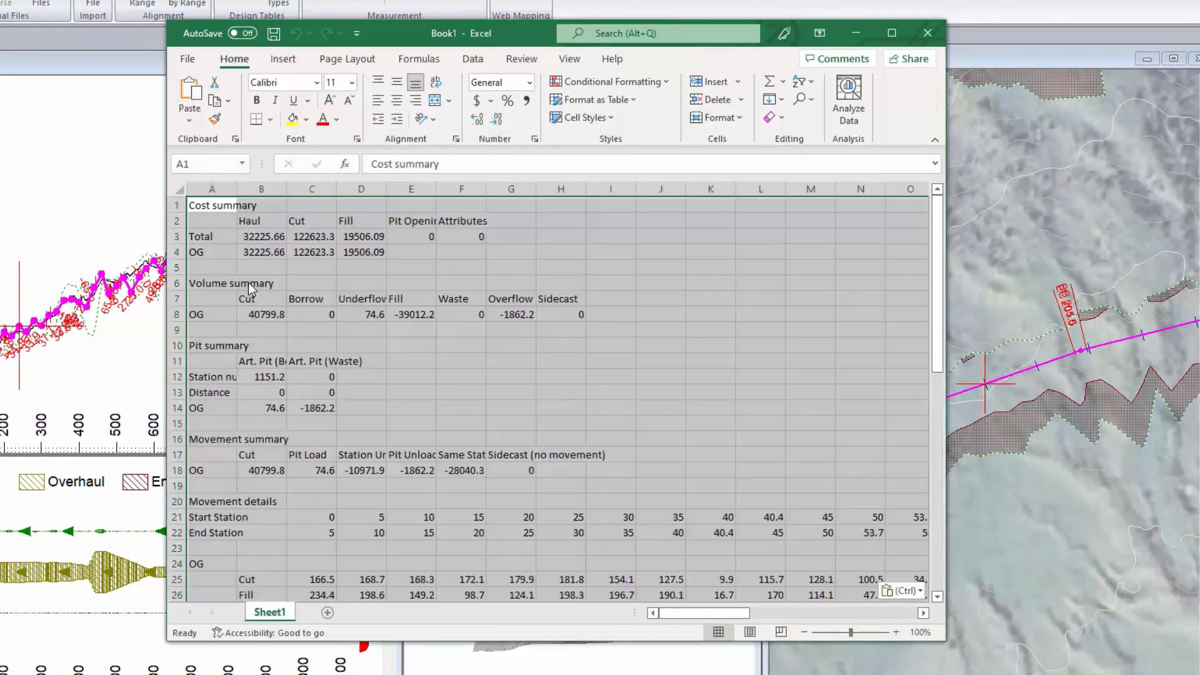
pyautogui.click(257, 288)
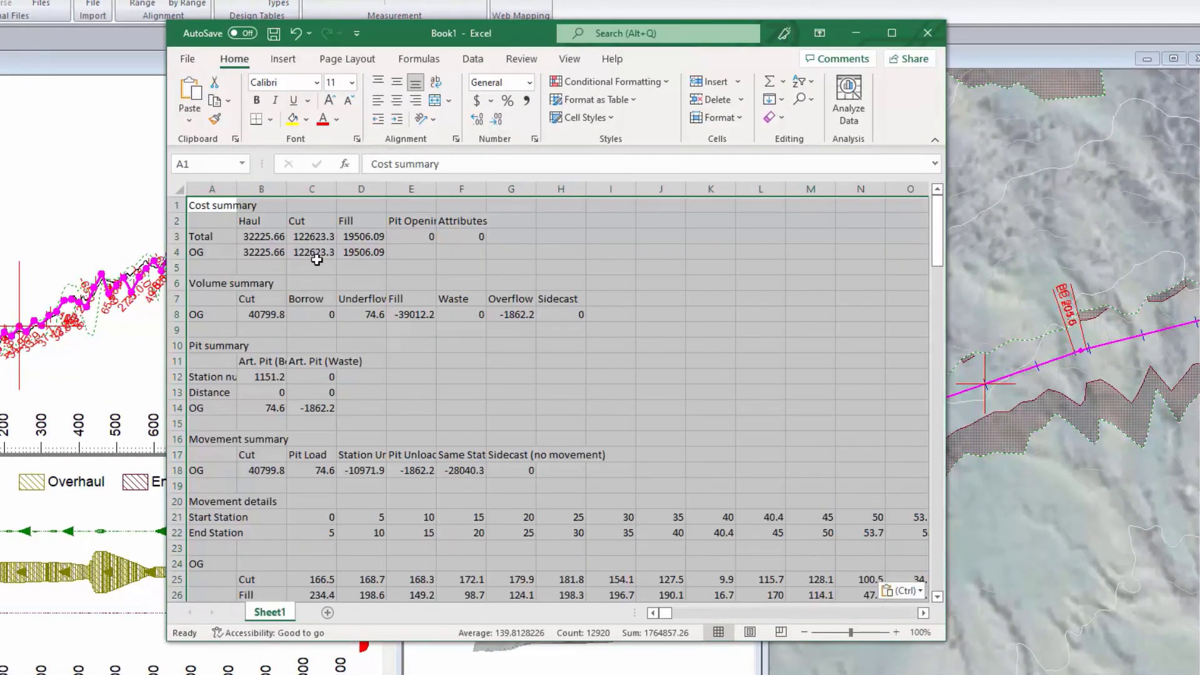
# Review the detailed movement summary in the spreadsheet, checking volumes, cut and fill stations and distances for freehaul and overhaul
pyautogui.scroll(-20, 450, 292)
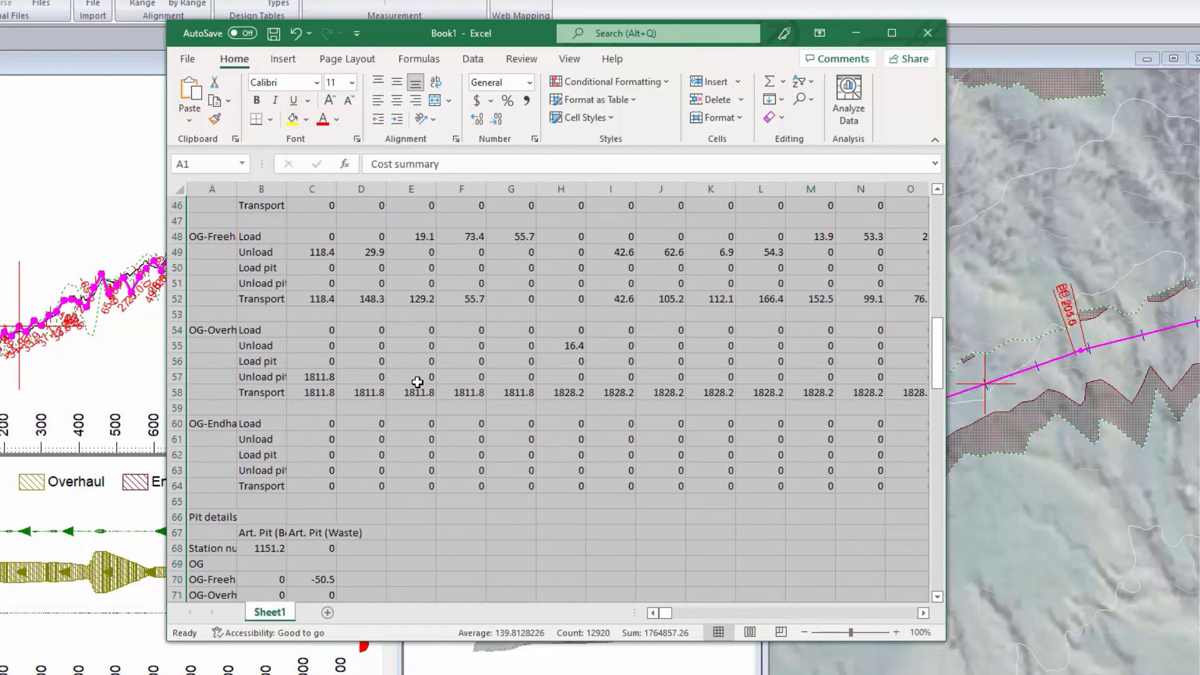
pyautogui.scroll(-4, 375, 377)
pyautogui.click(284, 271)
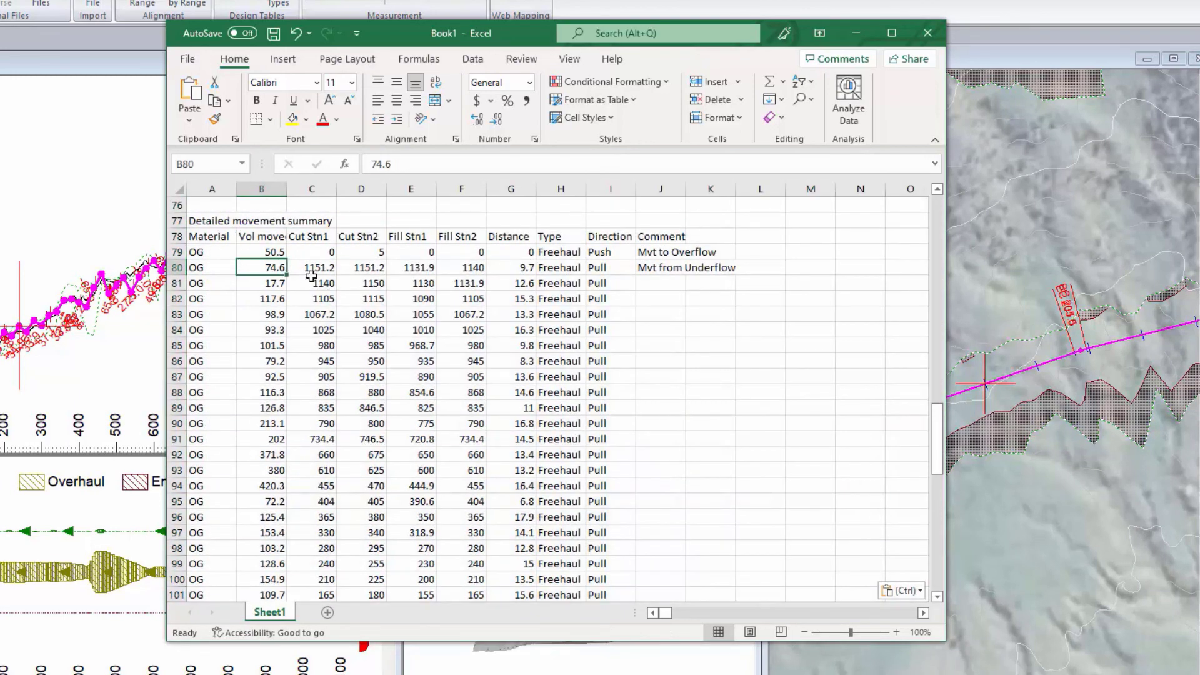
pyautogui.click(517, 269)
pyautogui.scroll(-18, 225, 344)
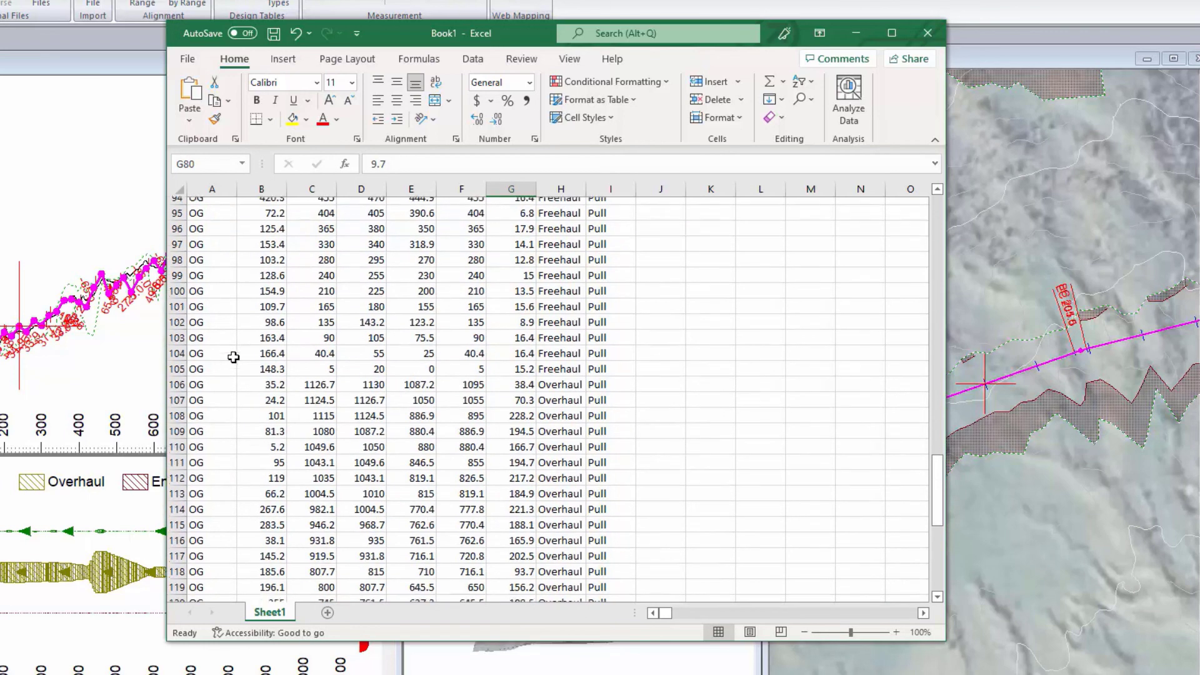
pyautogui.scroll(6, 296, 351)
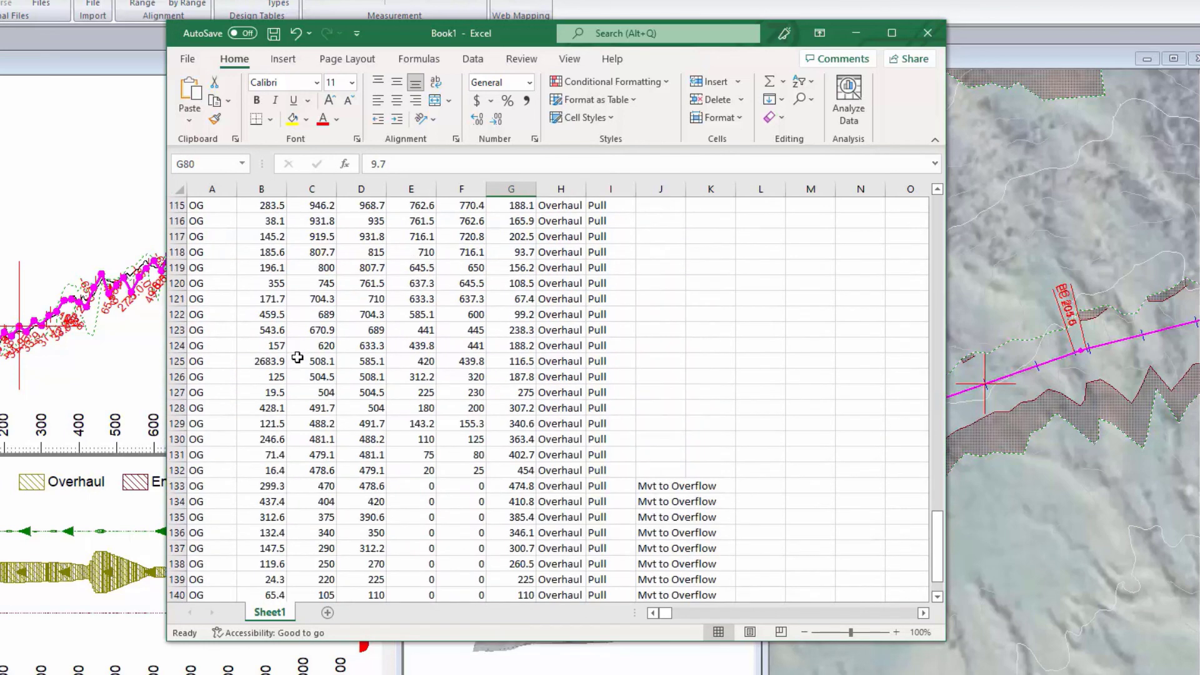